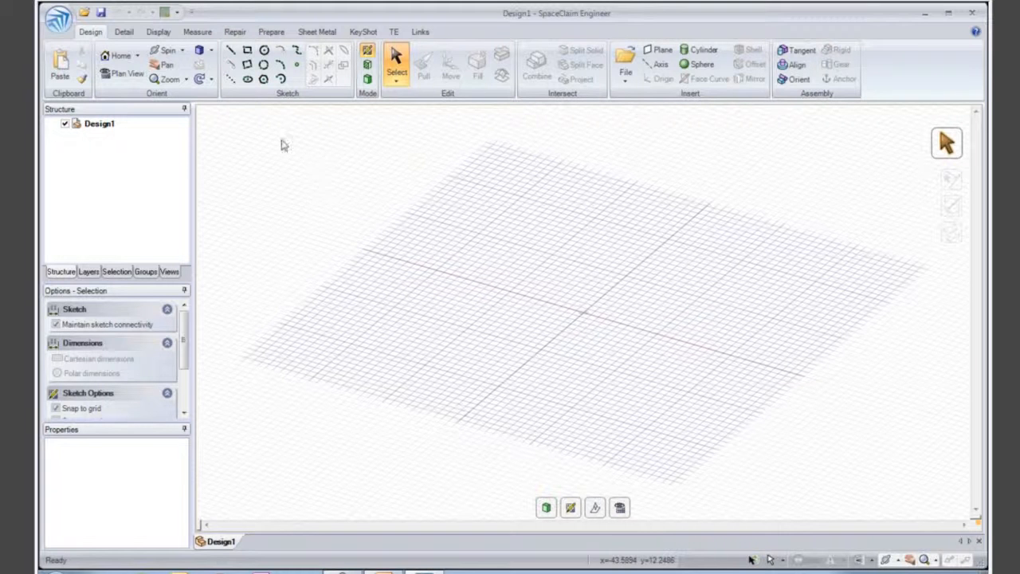
- Open base_design.stp from the final_files folder, showing STEP files as the file type
{"action": "left_click", "coordinate": [57, 20]}
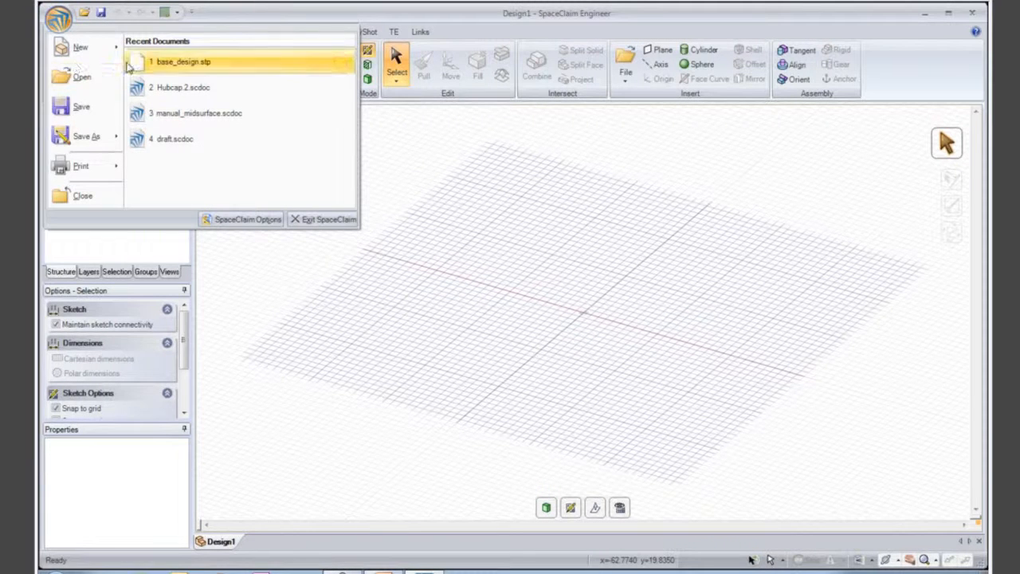
{"action": "left_click", "coordinate": [84, 77]}
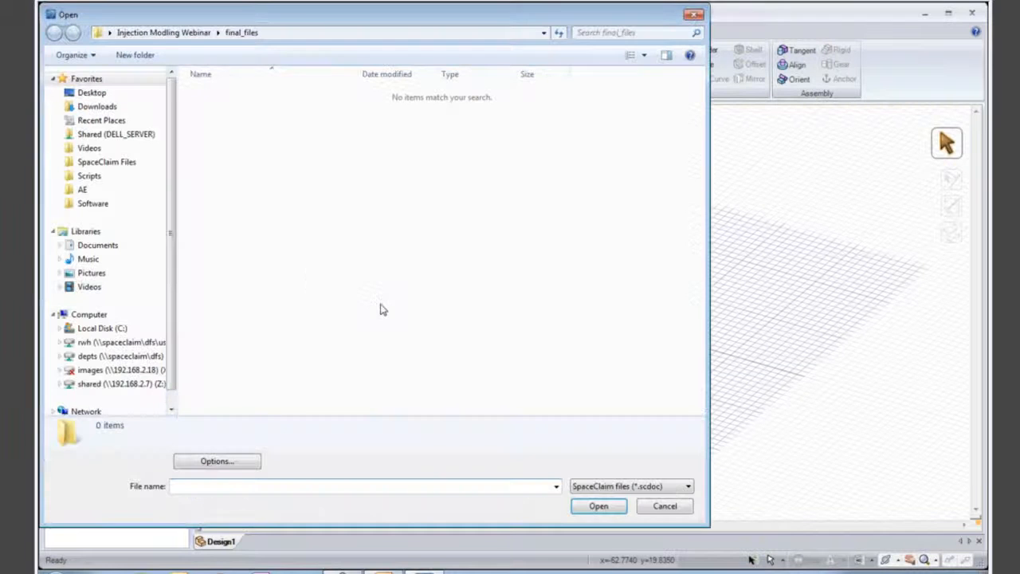
{"action": "left_click", "coordinate": [646, 493]}
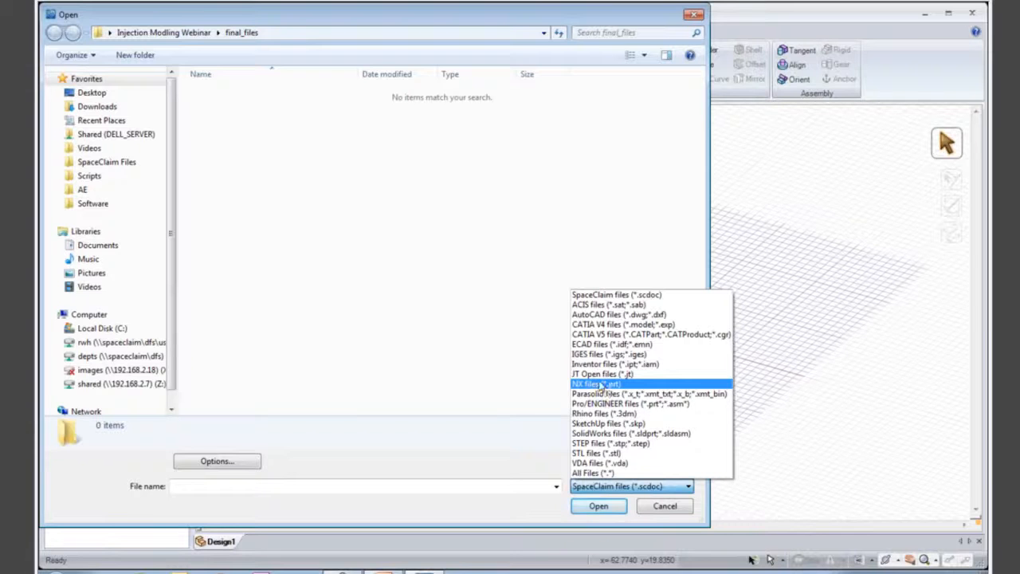
{"action": "left_click", "coordinate": [608, 443]}
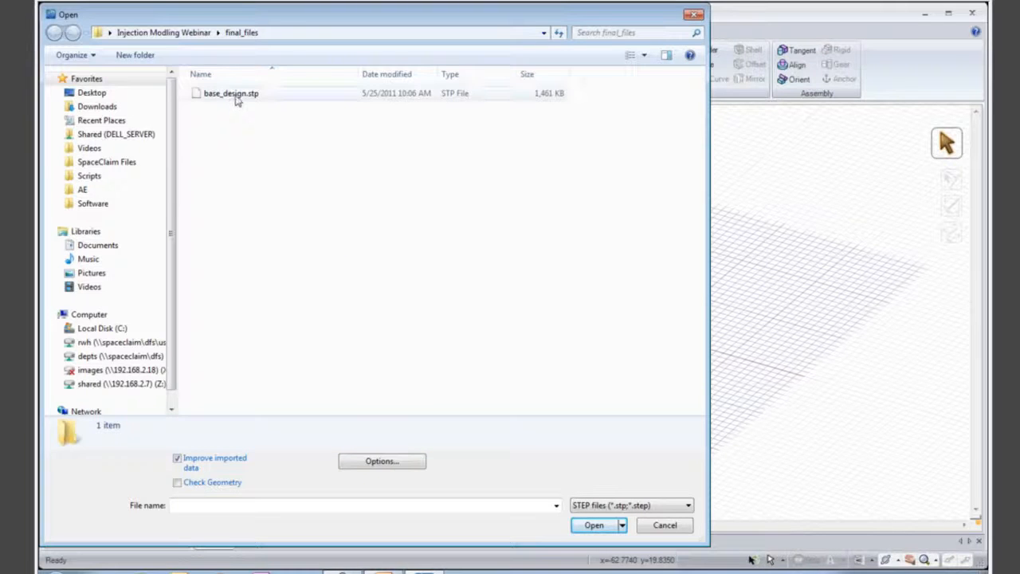
{"action": "double_click", "coordinate": [233, 94]}
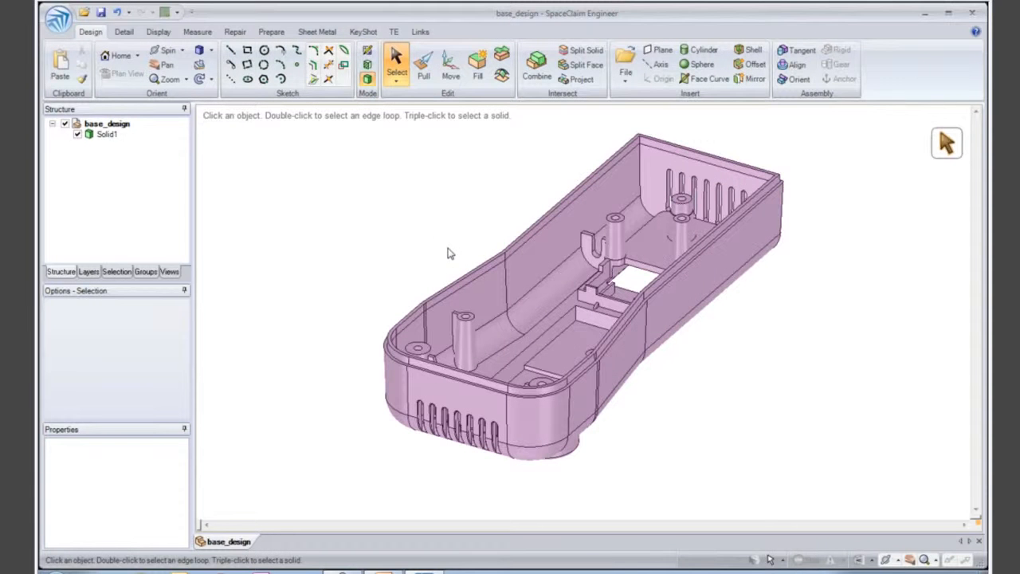
- Examine the housing's raised pad with its rectangular recess and the single imported solid body
{"action": "middle_click_drag", "start_coordinate": [590, 223], "coordinate": [553, 217]}
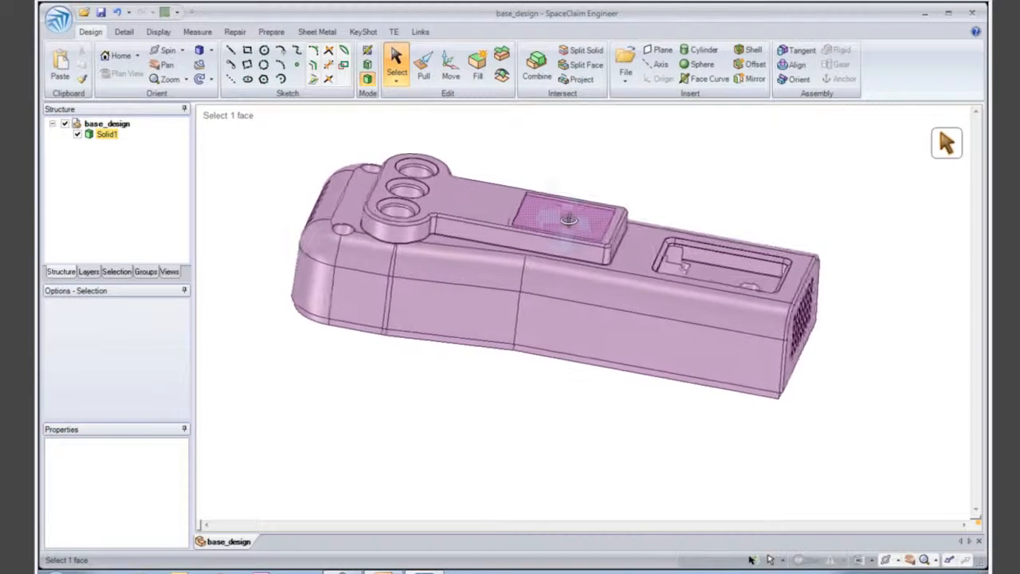
{"action": "left_click", "coordinate": [552, 215]}
{"action": "scroll", "coordinate": [549, 211], "scroll_direction": "up", "scroll_amount": 3}
{"action": "scroll", "coordinate": [537, 240], "scroll_direction": "up", "scroll_amount": 5}
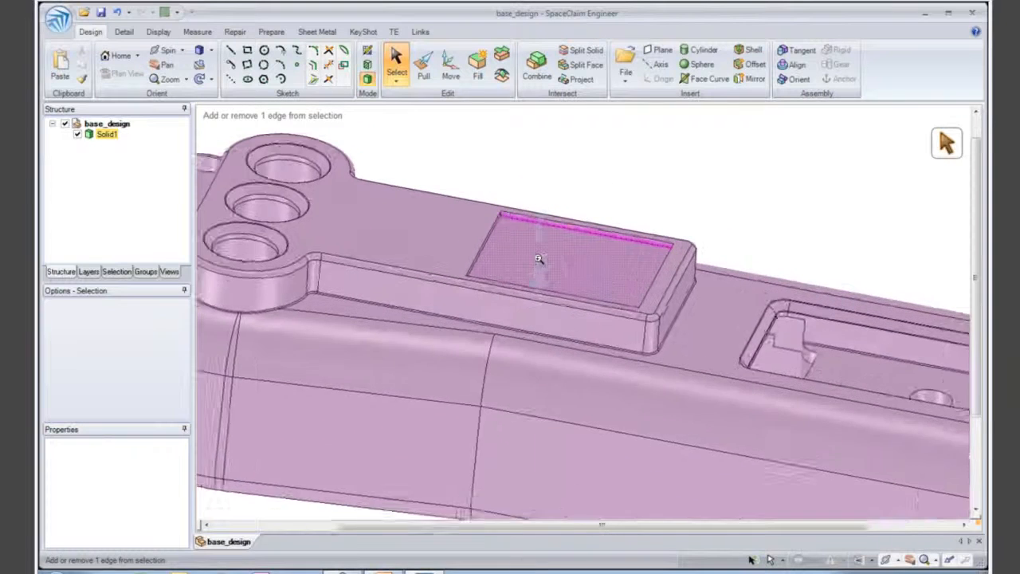
{"action": "middle_click_drag", "start_coordinate": [527, 259], "coordinate": [528, 287]}
{"action": "left_click", "coordinate": [516, 175]}
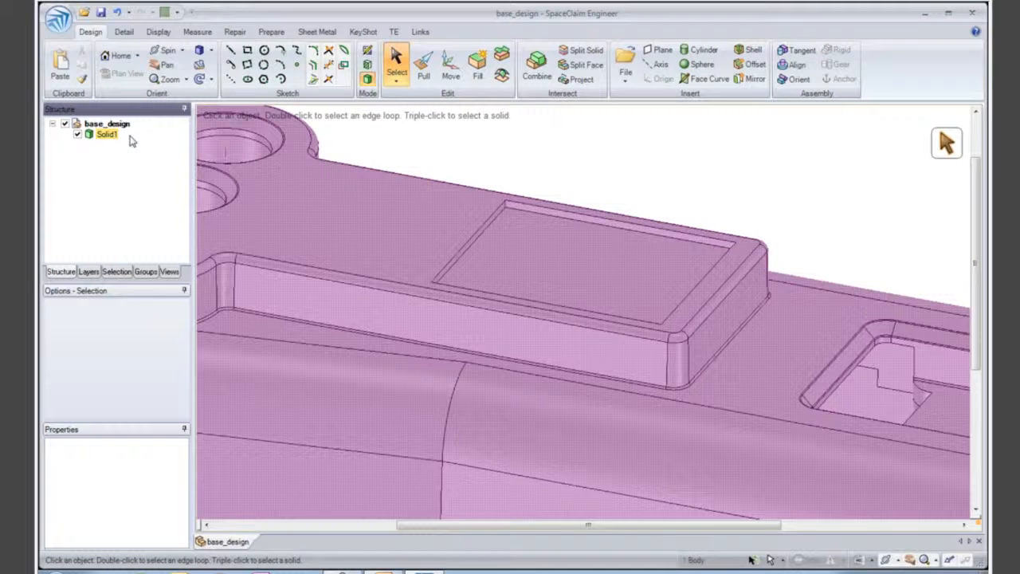
{"action": "left_click", "coordinate": [131, 137]}
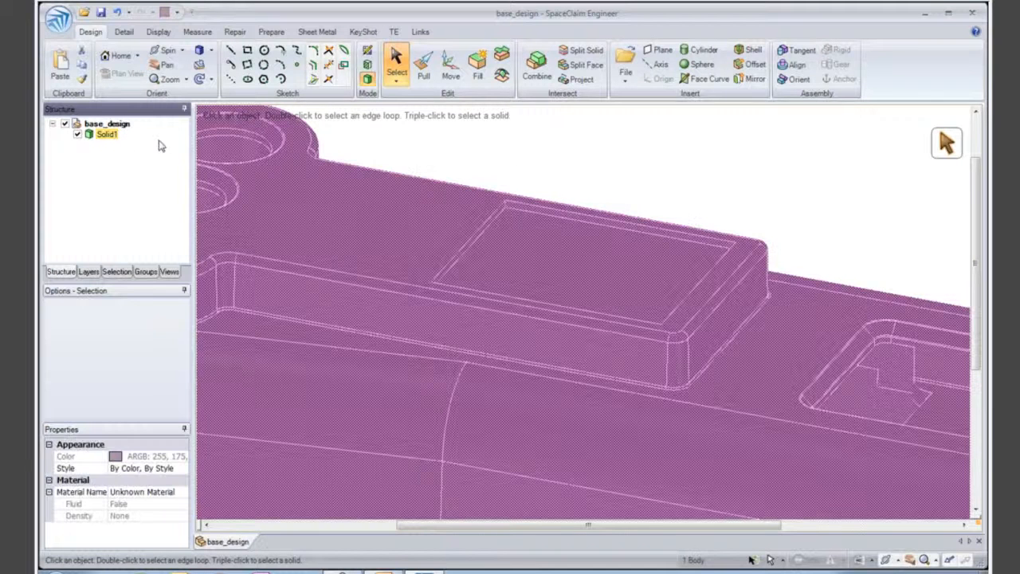
{"action": "left_click", "coordinate": [439, 164]}
{"action": "middle_click_drag", "start_coordinate": [436, 162], "coordinate": [433, 162]}
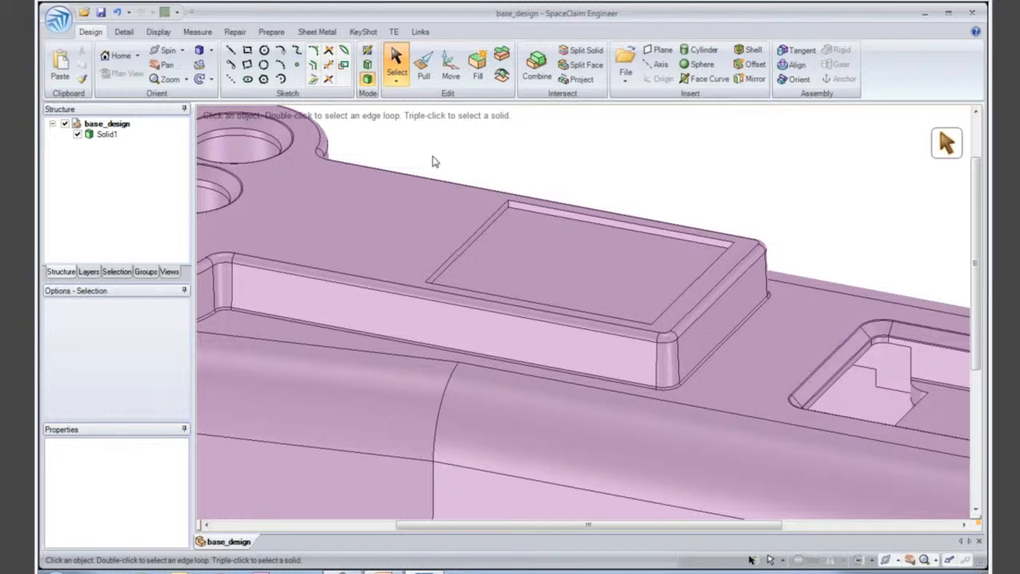
- Pull the floor face of the raised pad's rectangular recess about 0.77 mm deeper
{"action": "left_click", "coordinate": [424, 64]}
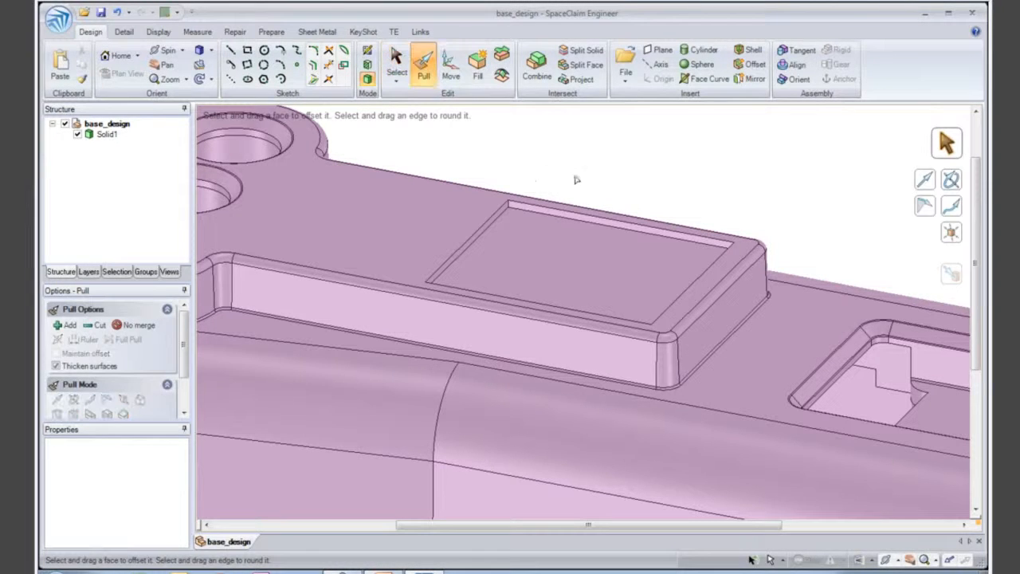
{"action": "left_click", "coordinate": [572, 244]}
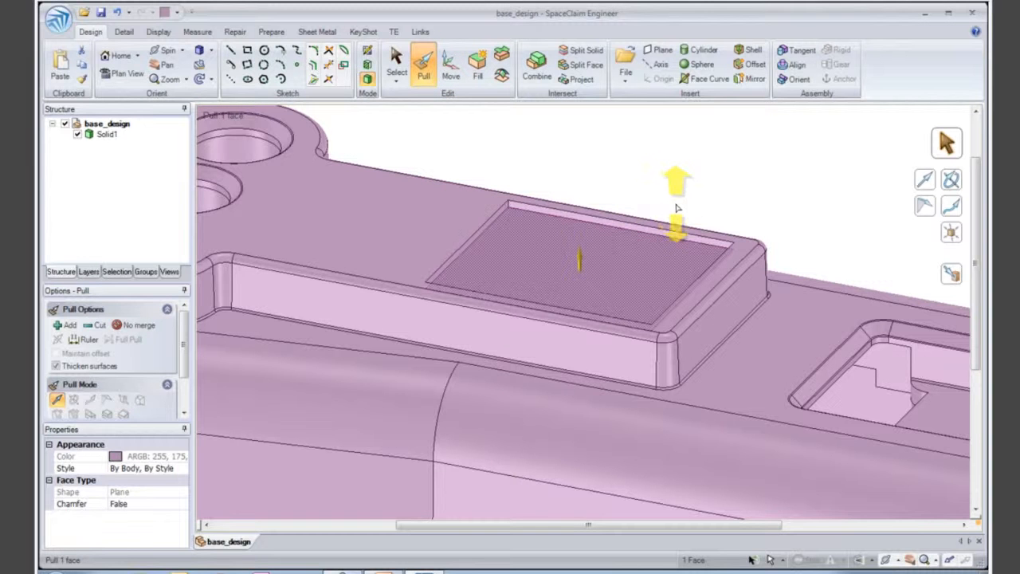
{"action": "left_click_drag", "start_coordinate": [675, 182], "coordinate": [671, 212]}
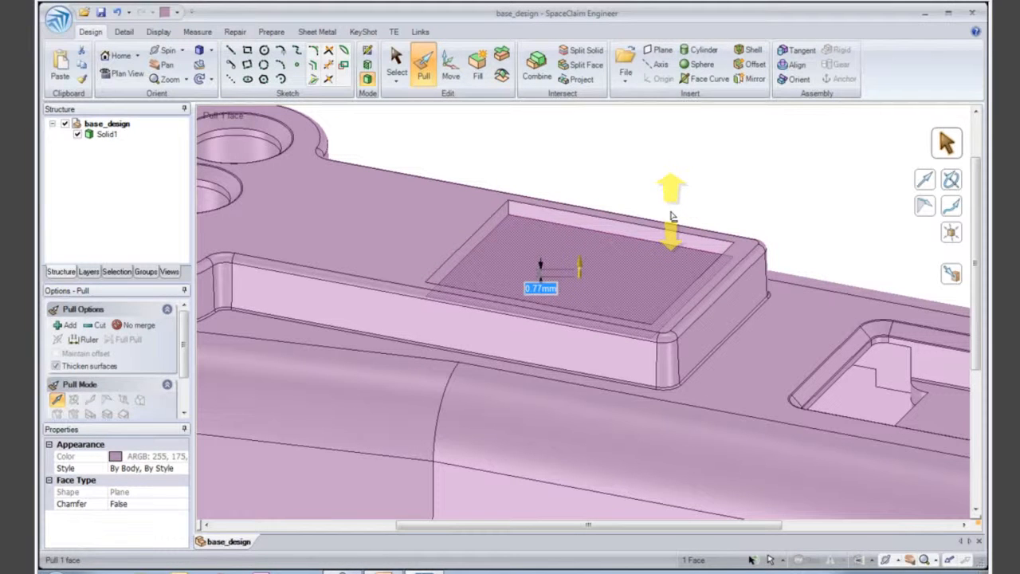
{"action": "left_click", "coordinate": [647, 195]}
{"action": "scroll", "coordinate": [537, 217], "scroll_direction": "up", "scroll_amount": 2}
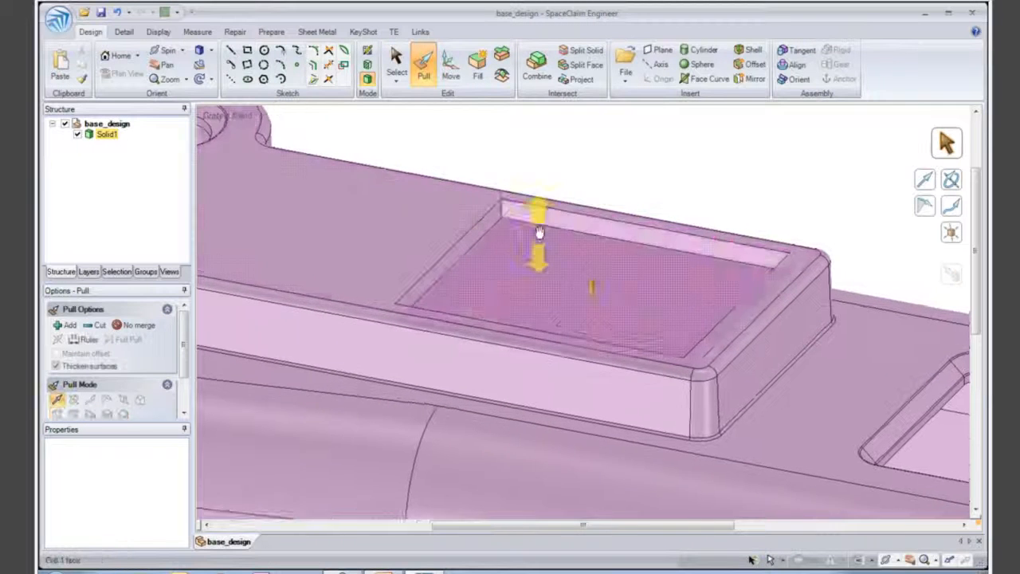
- Round the four vertical corner edges of the recess together, finding the matching edges from one selected corner
{"action": "middle_click_drag", "start_coordinate": [539, 234], "coordinate": [547, 216], "text": "ctrl"}
{"action": "left_click", "coordinate": [511, 202]}
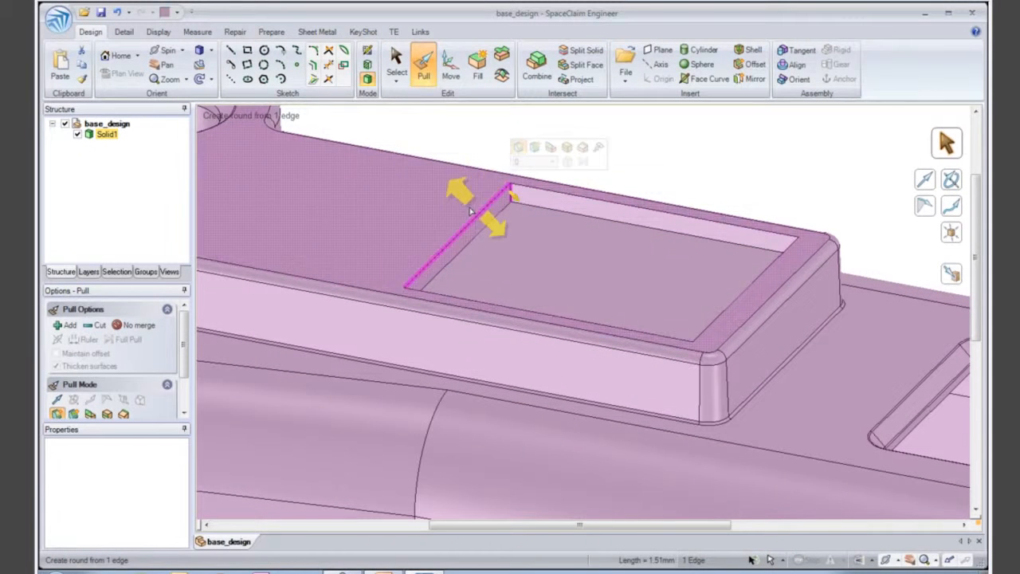
{"action": "left_click", "coordinate": [116, 272]}
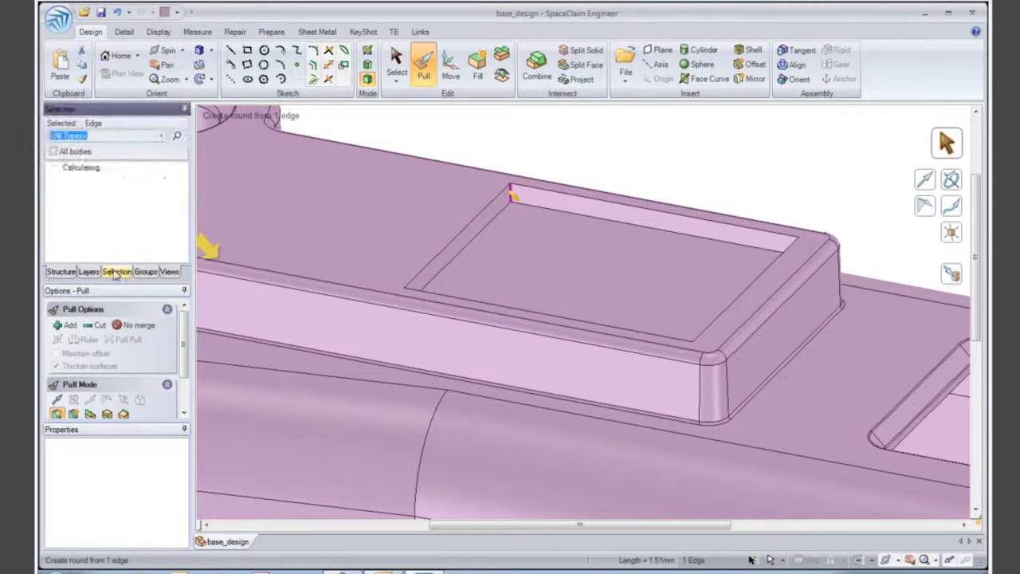
{"action": "left_click", "coordinate": [133, 182]}
{"action": "left_click_drag", "start_coordinate": [518, 151], "coordinate": [530, 212]}
- Round the recess's upper and lower edge loops and match their radius to the existing round at the pad's base
{"action": "double_click", "coordinate": [581, 219]}
{"action": "double_click", "coordinate": [580, 198], "text": "ctrl"}
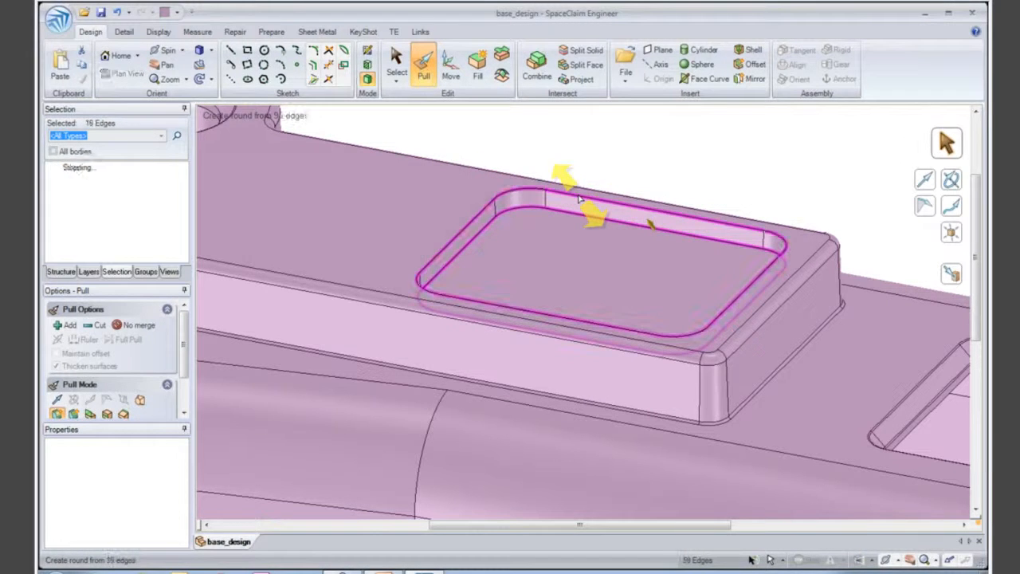
{"action": "left_click_drag", "start_coordinate": [694, 194], "coordinate": [688, 188]}
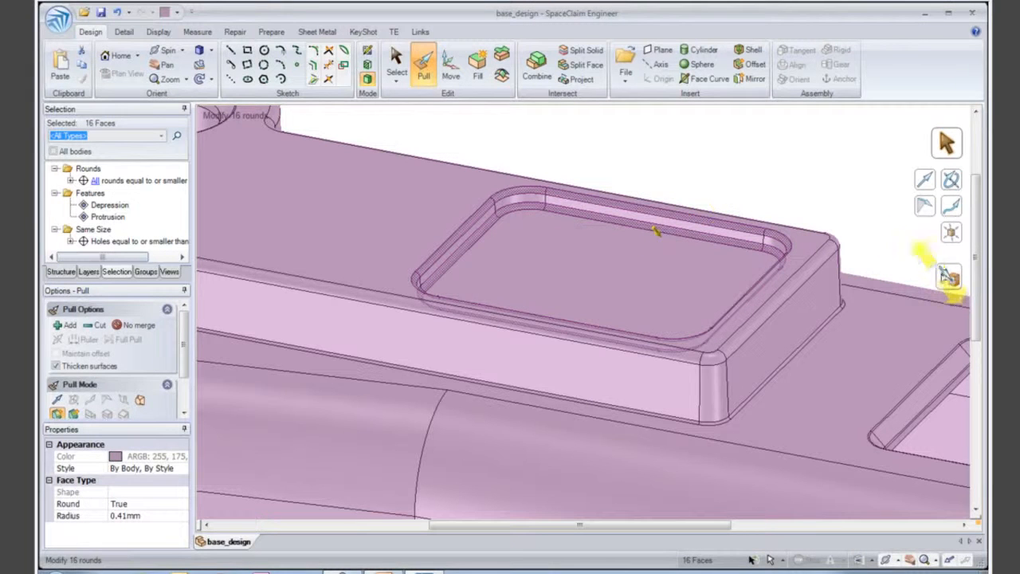
{"action": "left_click", "coordinate": [949, 273]}
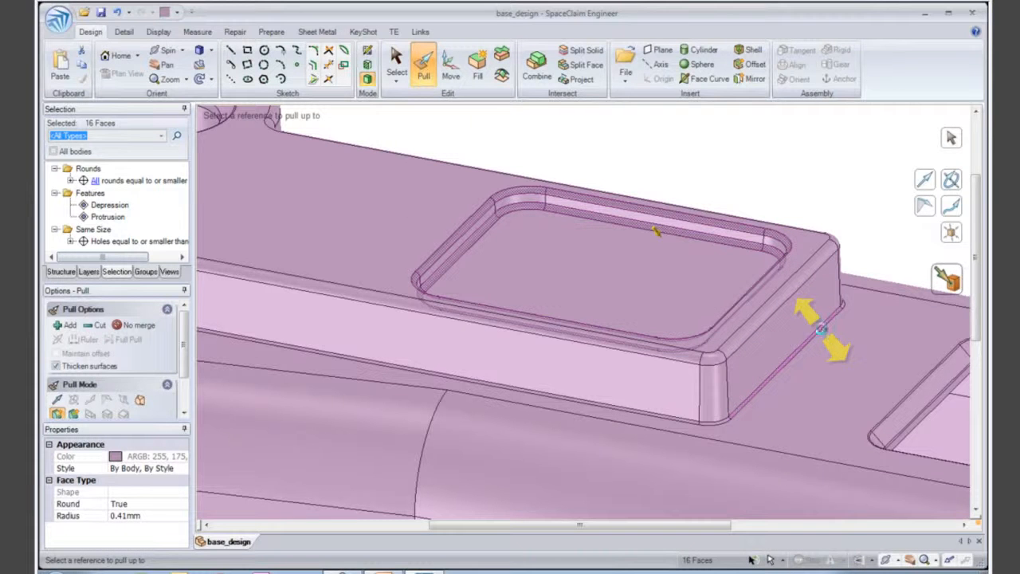
{"action": "left_click", "coordinate": [823, 333]}
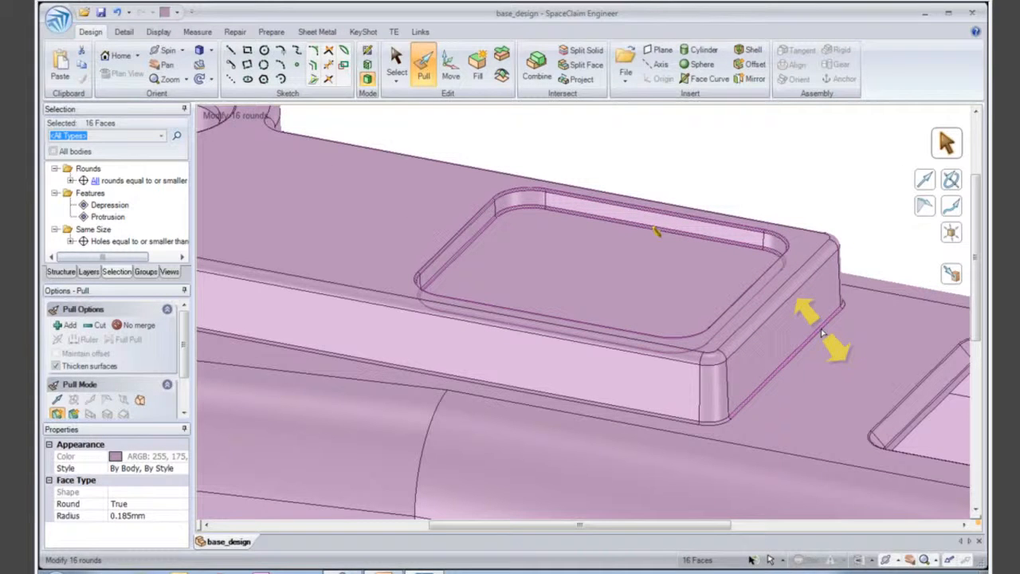
{"action": "left_click", "coordinate": [647, 126]}
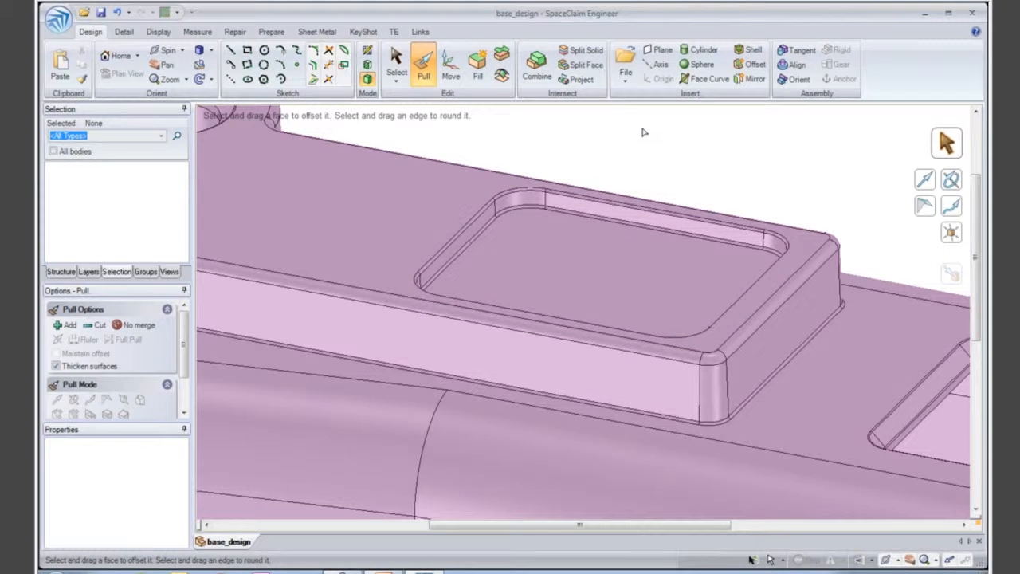
{"action": "left_click", "coordinate": [70, 272]}
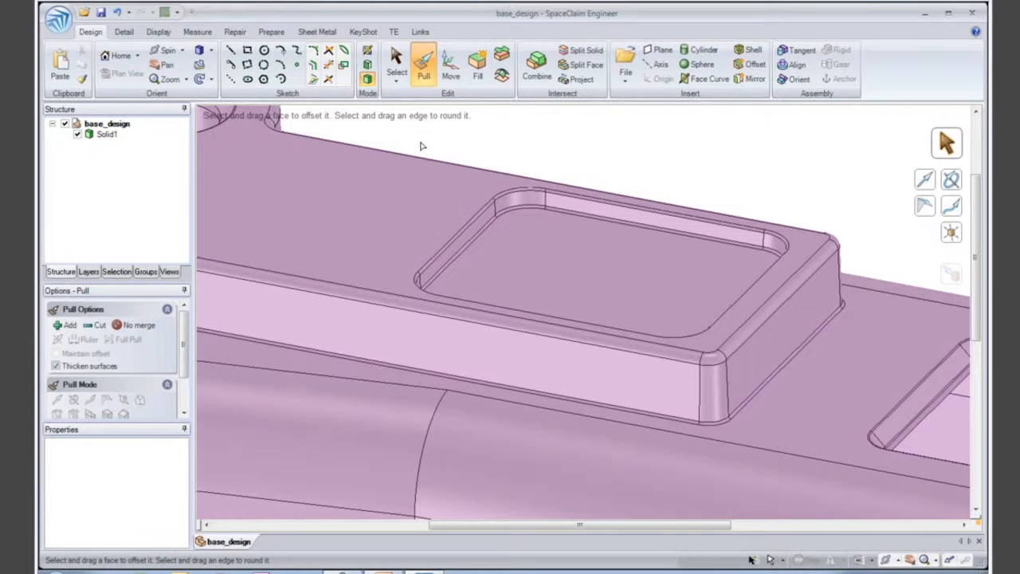
- Move the recess together with the pad's end faces along the pad's length towards the three round holes
{"action": "left_click", "coordinate": [451, 70]}
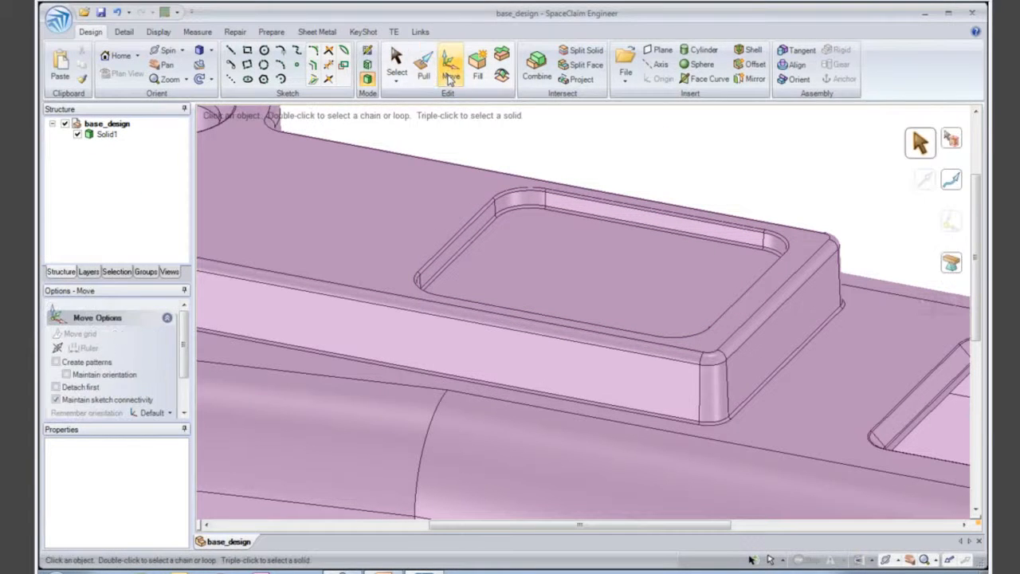
{"action": "left_click_drag", "start_coordinate": [381, 129], "coordinate": [862, 433]}
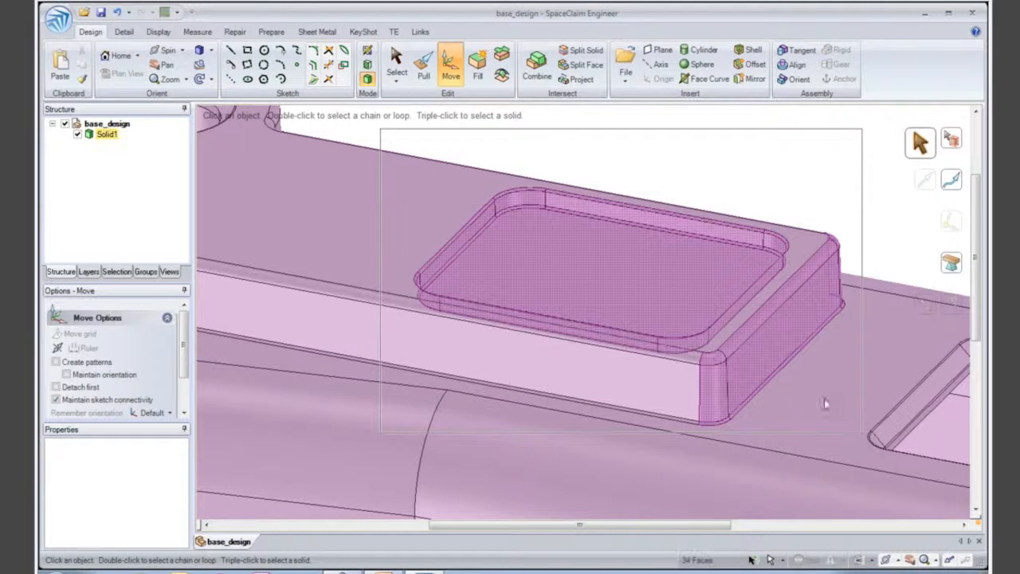
{"action": "left_click", "coordinate": [764, 341], "text": "ctrl"}
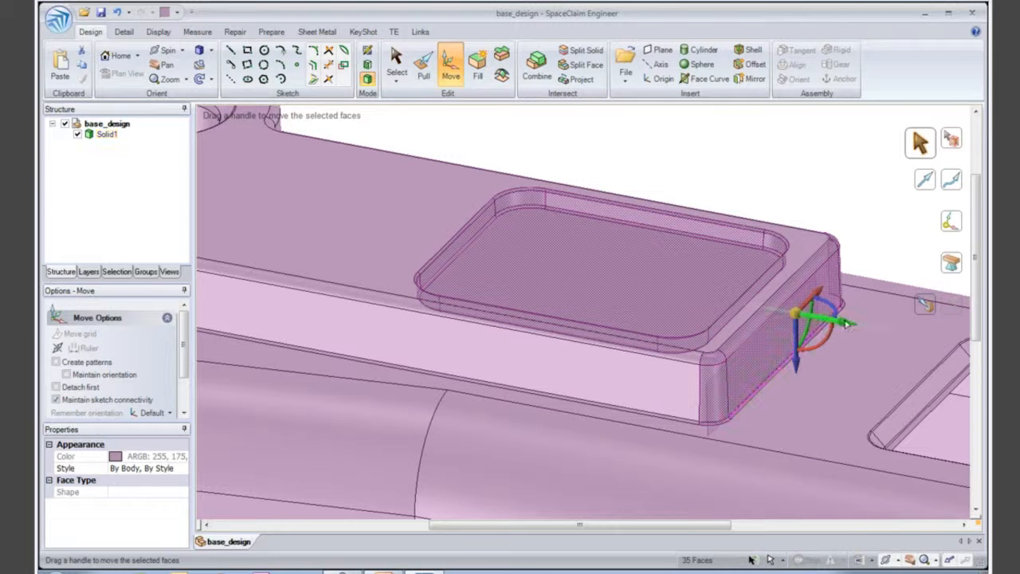
{"action": "left_click_drag", "start_coordinate": [834, 325], "coordinate": [726, 316]}
{"action": "middle_click_drag", "start_coordinate": [727, 316], "coordinate": [748, 235], "text": "ctrl"}
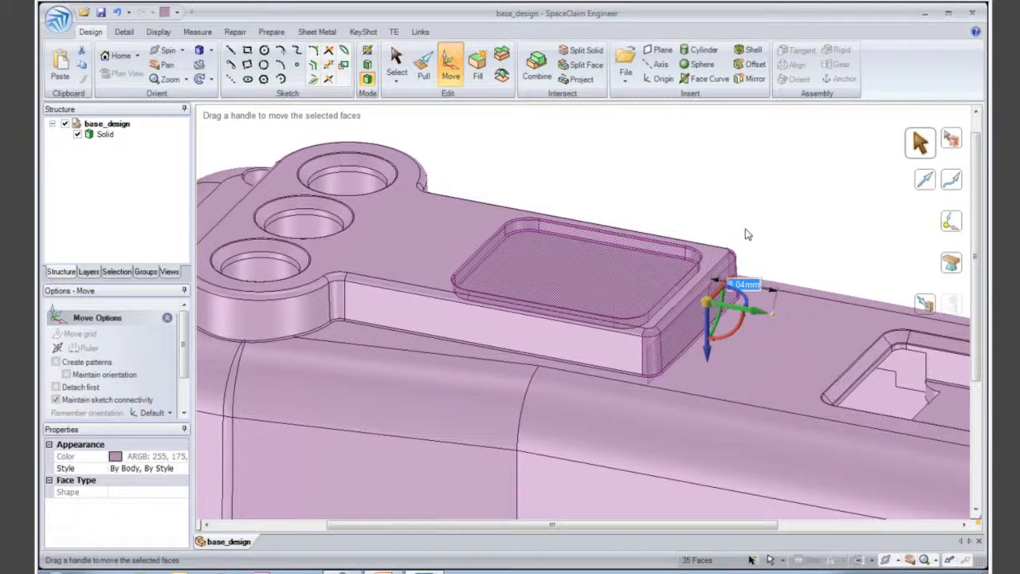
- Anchor the Move handle on the recess edge nearest the holes and set its ruler distance to the middle hole's axis to 20 mm
{"action": "left_click_drag", "start_coordinate": [708, 307], "coordinate": [603, 276]}
{"action": "left_click_drag", "start_coordinate": [500, 256], "coordinate": [489, 249]}
{"action": "left_click", "coordinate": [492, 252]}
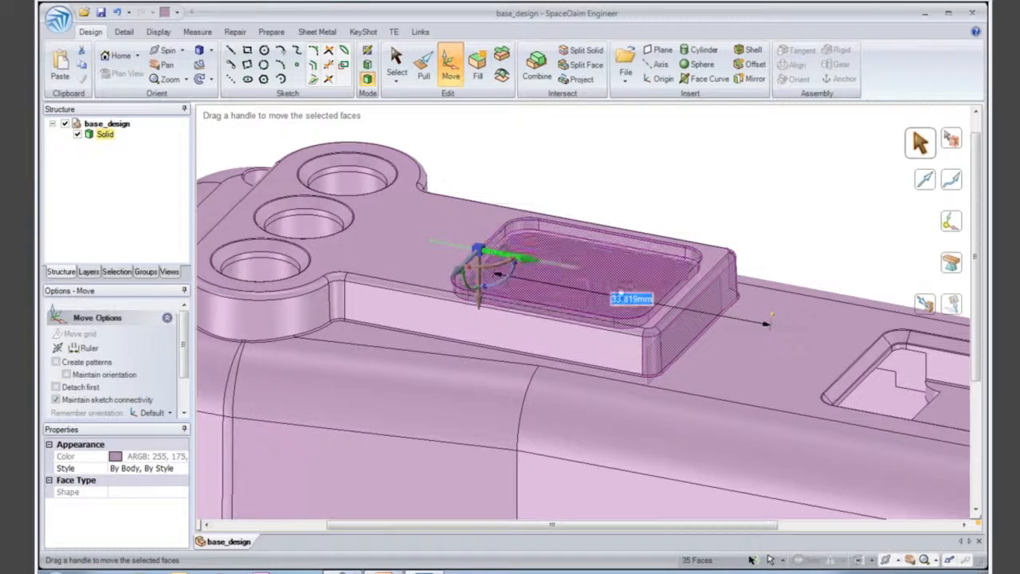
{"action": "left_click", "coordinate": [84, 347]}
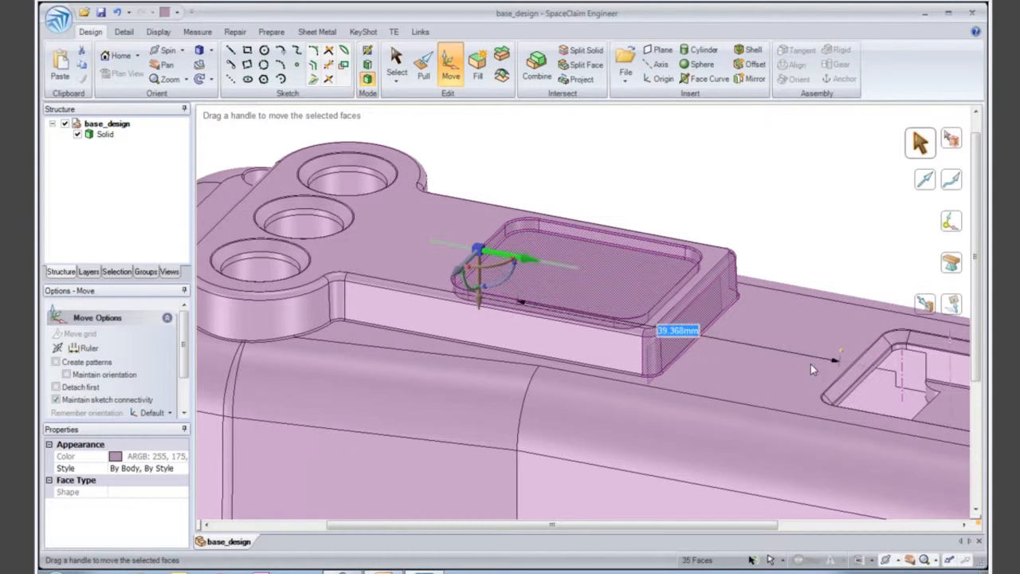
{"action": "left_click", "coordinate": [306, 233]}
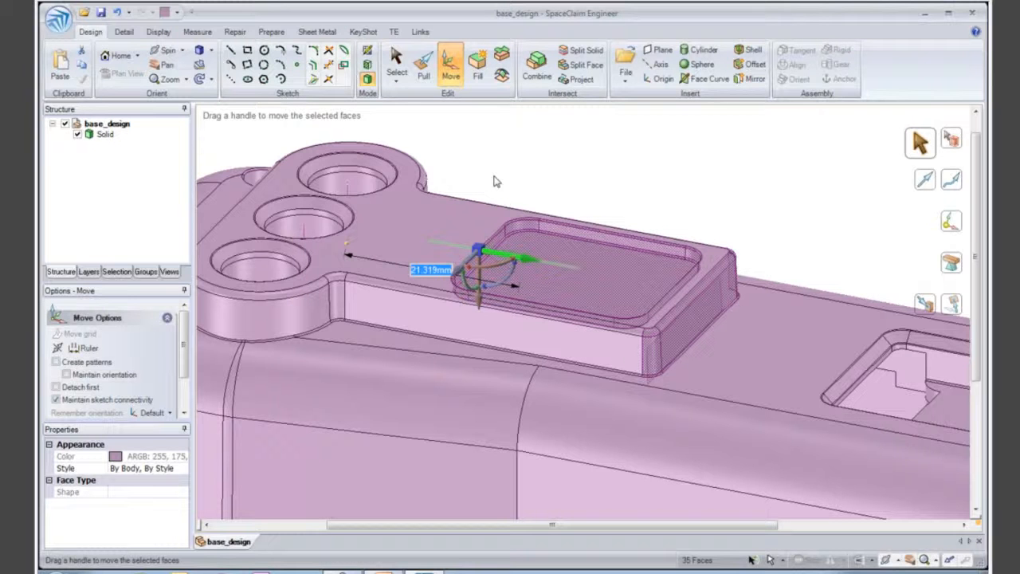
{"action": "type", "text": "20"}
{"action": "key", "text": "Return"}
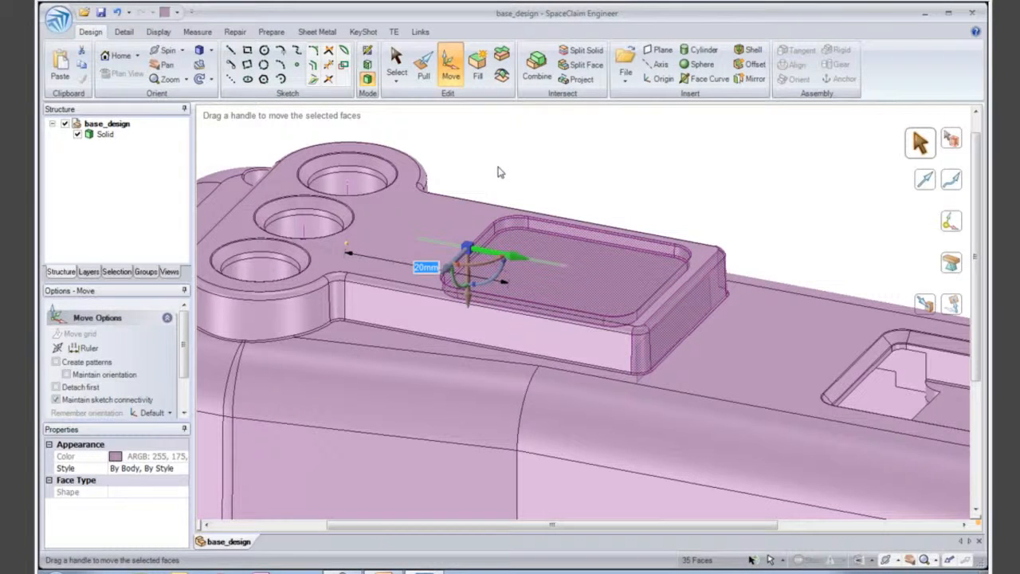
{"action": "key", "text": "Escape"}
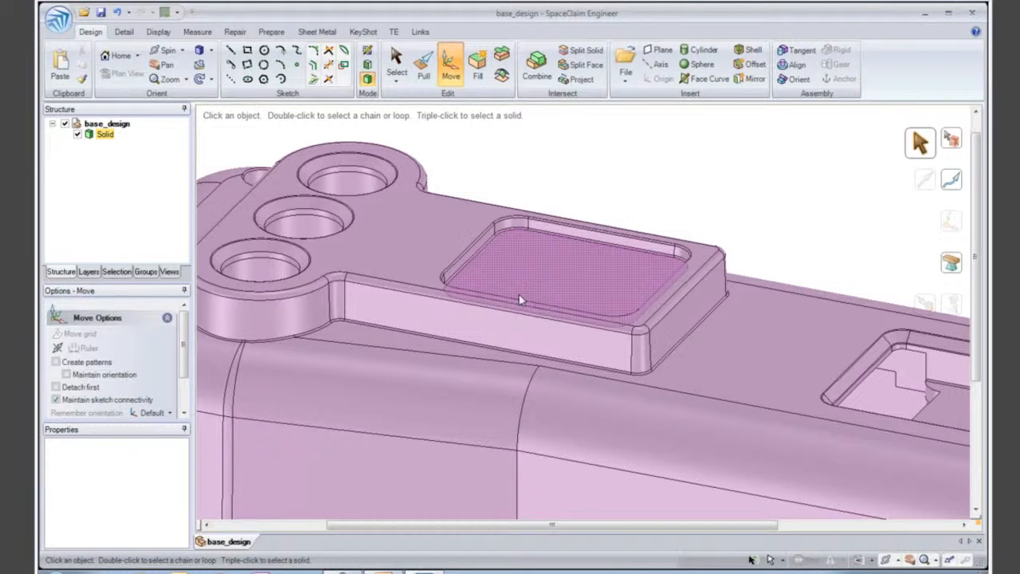
- Copy the ribbed screw boss near the three round holes along the adjacent wall's rim edge, past the wall's bend
{"action": "middle_click_drag", "start_coordinate": [520, 291], "coordinate": [534, 323]}
{"action": "scroll", "coordinate": [471, 250], "scroll_direction": "up", "scroll_amount": 2}
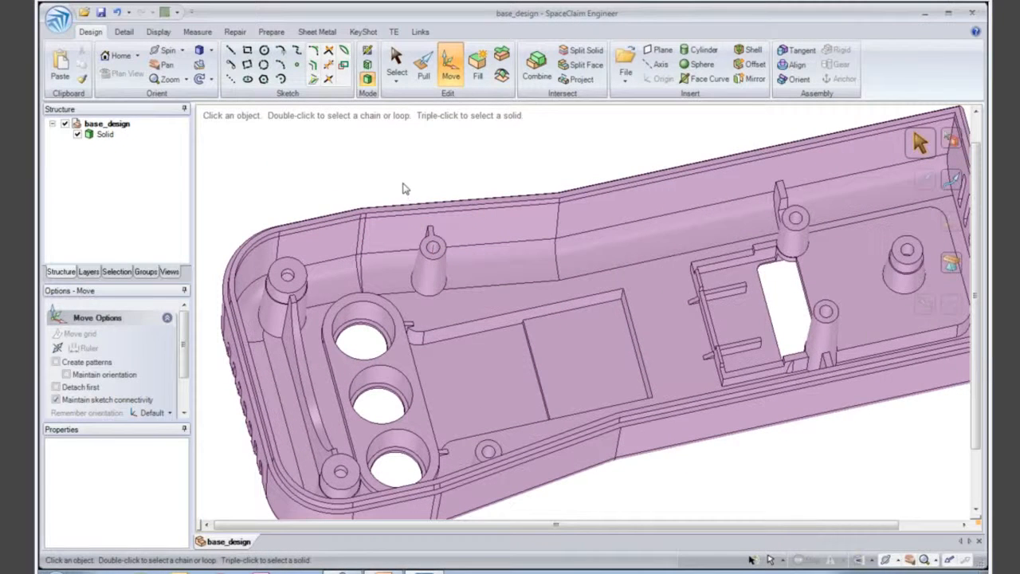
{"action": "left_click_drag", "start_coordinate": [456, 303], "coordinate": [456, 303]}
{"action": "middle_click_drag", "start_coordinate": [490, 272], "coordinate": [483, 299], "text": "ctrl"}
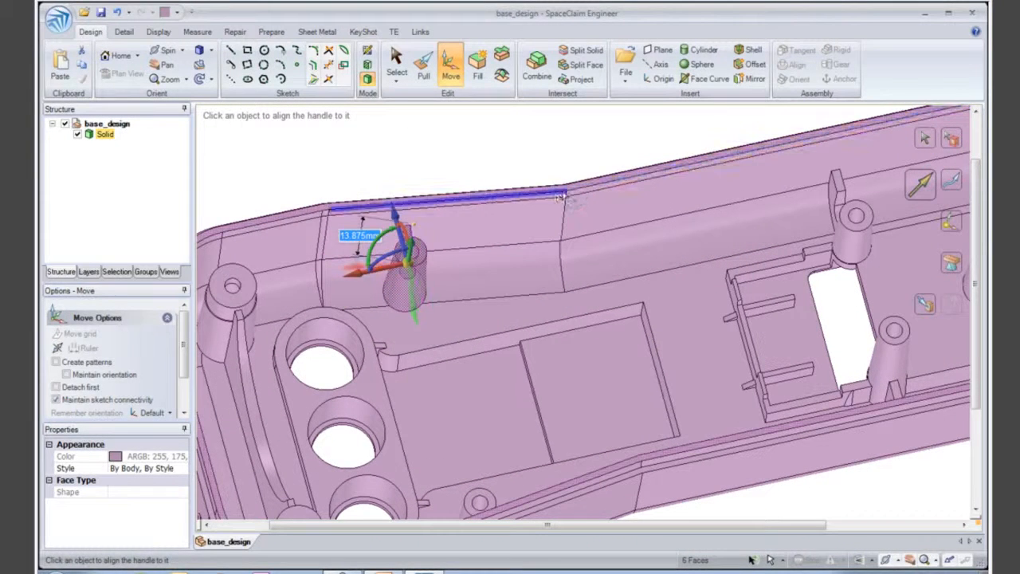
{"action": "left_click", "coordinate": [581, 192]}
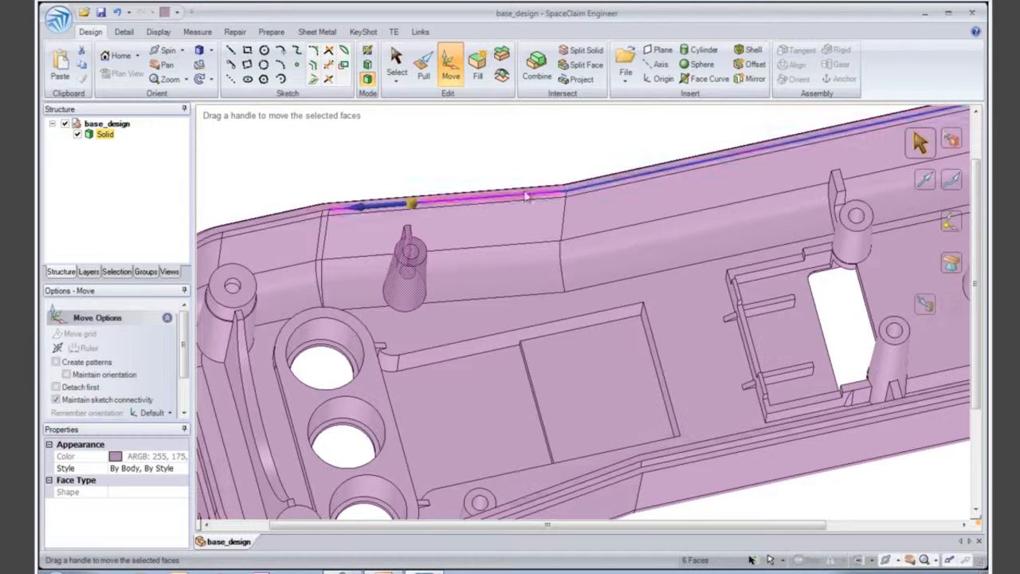
{"action": "mouse_move", "coordinate": [401, 205]}
{"action": "left_mouse_down"}
{"action": "mouse_move", "coordinate": [451, 210]}
{"action": "mouse_move", "coordinate": [411, 217]}
{"action": "left_mouse_up"}
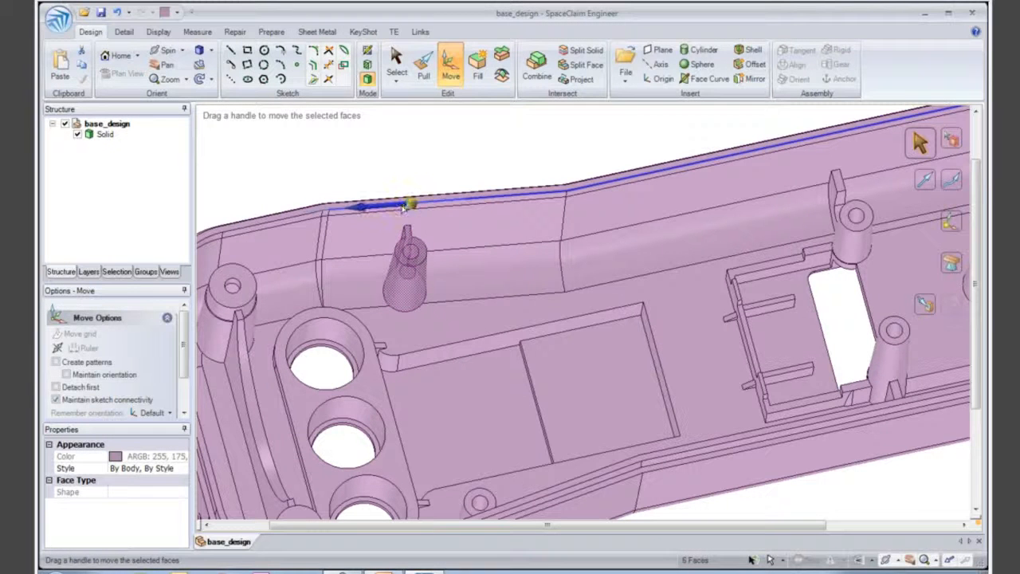
{"action": "left_click_drag", "start_coordinate": [404, 208], "coordinate": [619, 182], "text": "ctrl"}
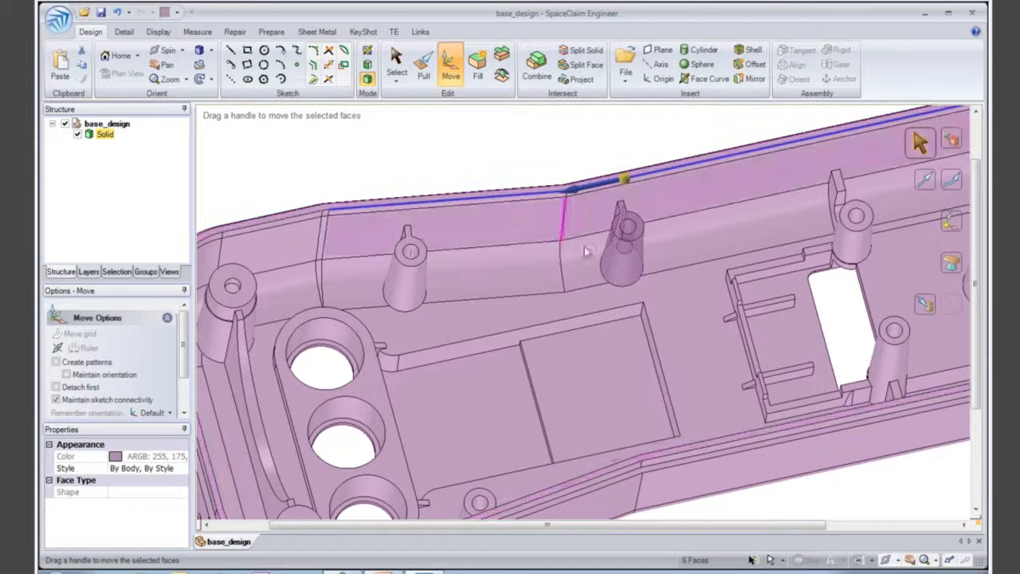
- Copy the matching ribbed boss at the opposite wall along that wall's rim edge, past the bend
{"action": "middle_click_drag", "start_coordinate": [607, 328], "coordinate": [585, 268], "text": "ctrl"}
{"action": "left_click", "coordinate": [624, 400]}
{"action": "middle_click_drag", "start_coordinate": [596, 382], "coordinate": [569, 410]}
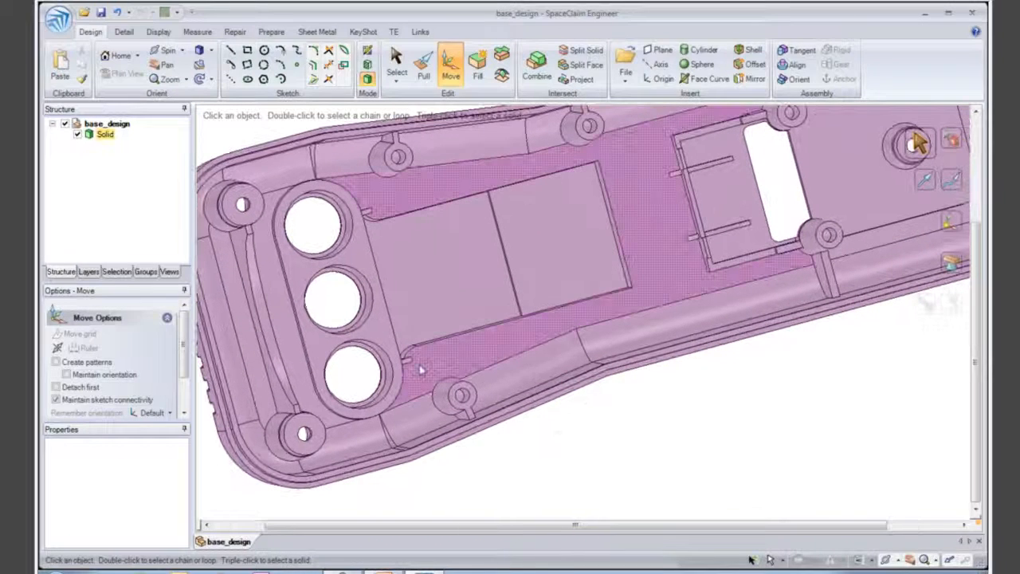
{"action": "left_click_drag", "start_coordinate": [517, 448], "coordinate": [519, 447]}
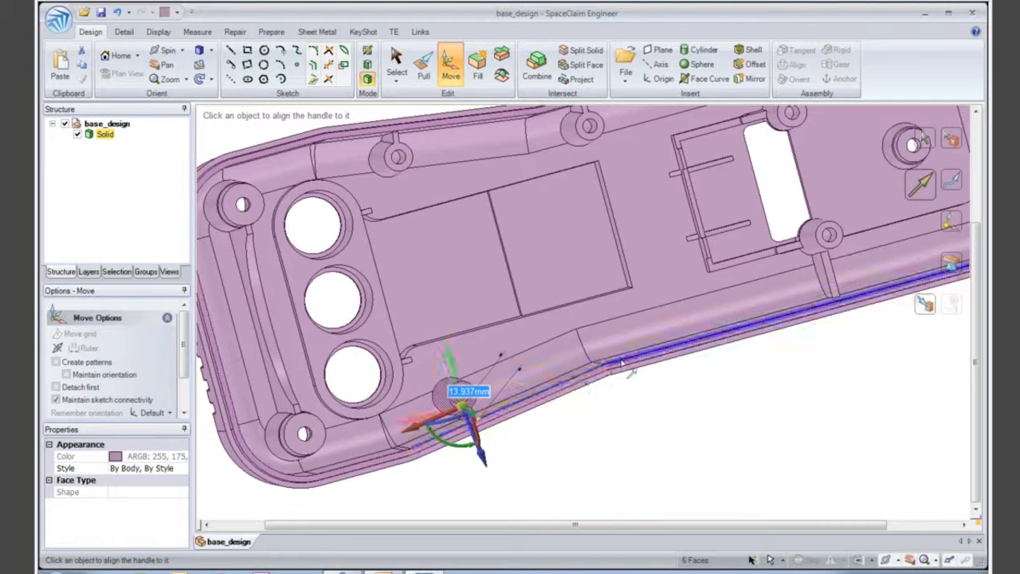
{"action": "left_click", "coordinate": [597, 381]}
{"action": "left_click_drag", "start_coordinate": [603, 365], "coordinate": [551, 394]}
{"action": "left_click_drag", "start_coordinate": [642, 360], "coordinate": [666, 353], "text": "ctrl"}
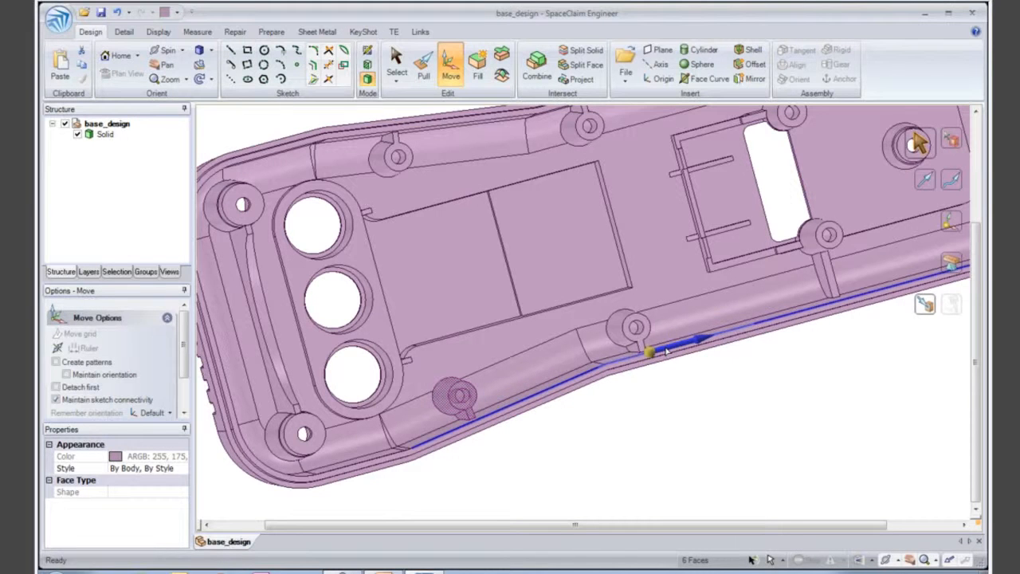
- Move the second copied boss along the rim edge up to the axis of the copied boss on the opposite wall
{"action": "middle_click_drag", "start_coordinate": [678, 354], "coordinate": [624, 394]}
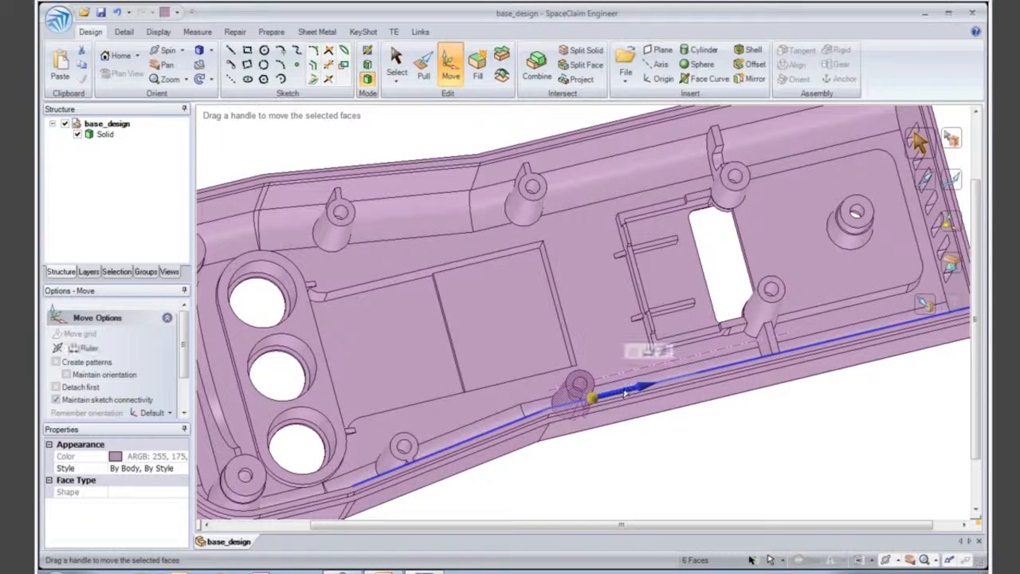
{"action": "key", "text": "u"}
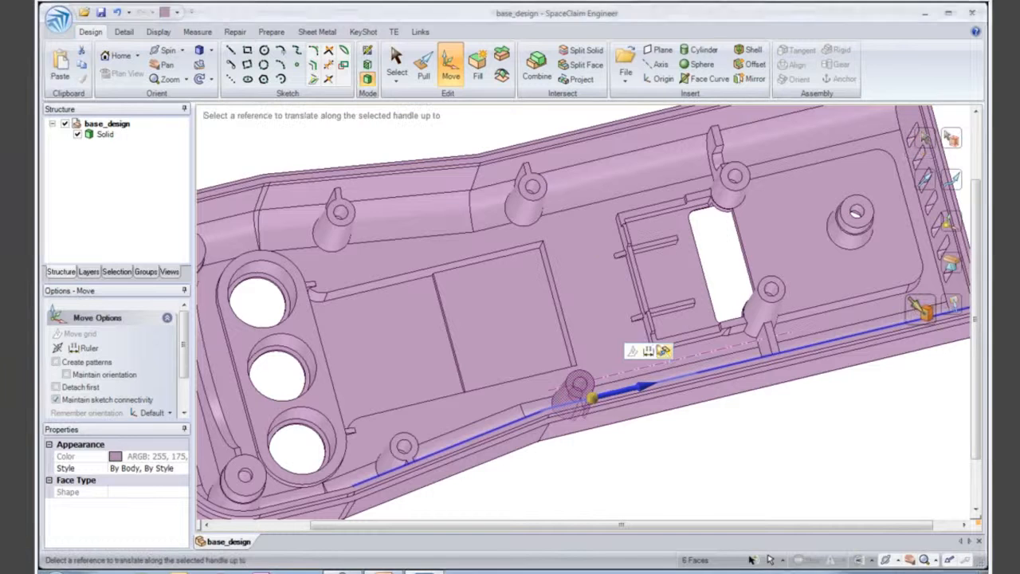
{"action": "left_click", "coordinate": [533, 187]}
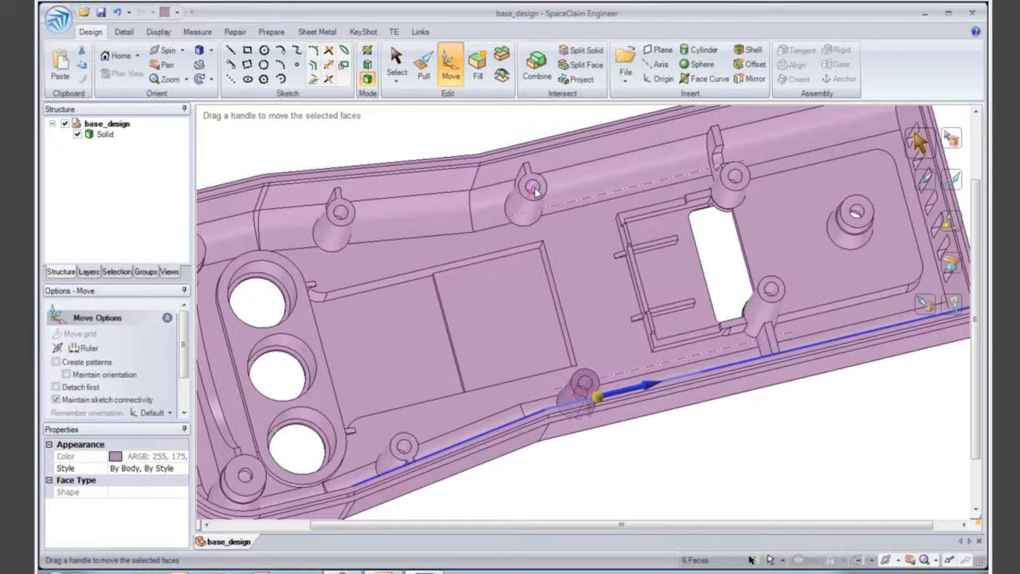
{"action": "left_click", "coordinate": [704, 478]}
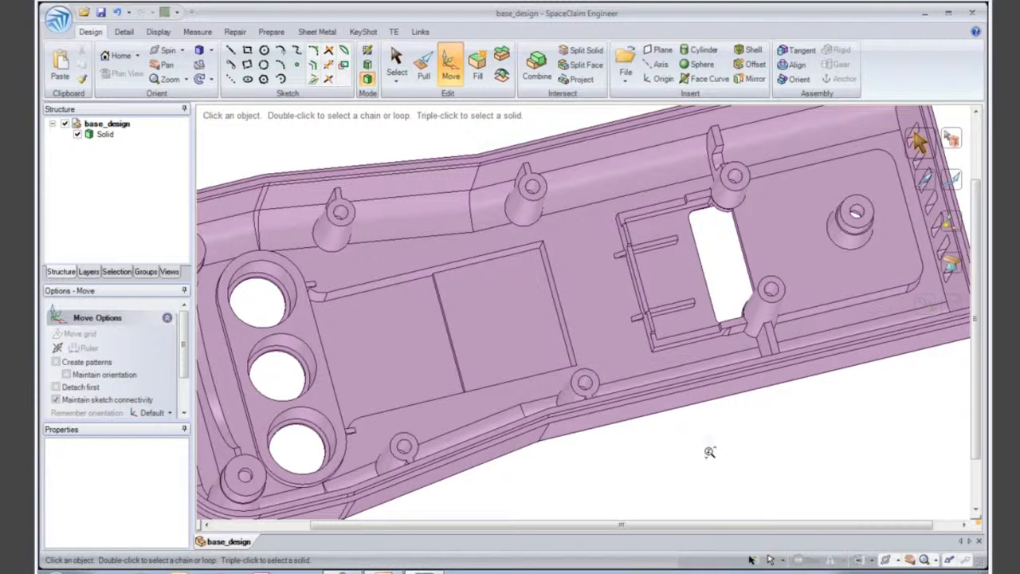
- Section the housing lengthwise through the axis of the stepped boss near the slotted end wall and view the section straight on
{"action": "scroll", "coordinate": [710, 452], "scroll_direction": "down", "scroll_amount": 5}
{"action": "middle_click_drag", "start_coordinate": [701, 423], "coordinate": [646, 361]}
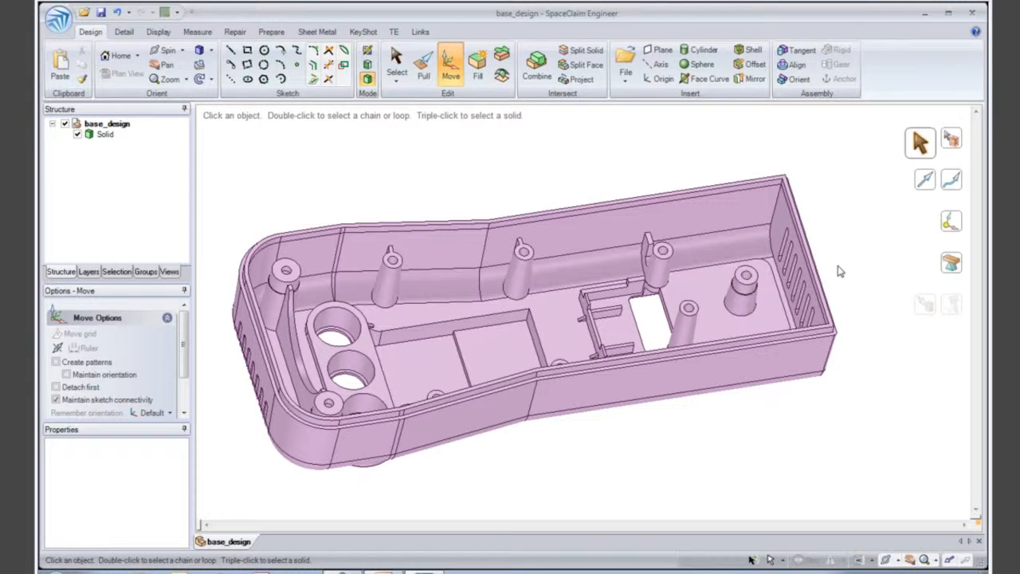
{"action": "key", "text": "s"}
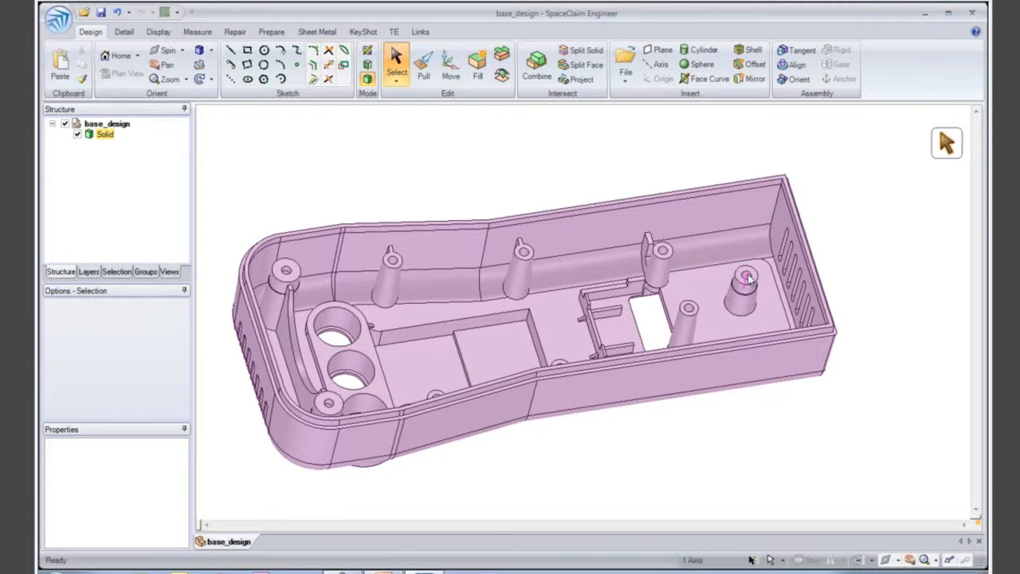
{"action": "left_click", "coordinate": [368, 66]}
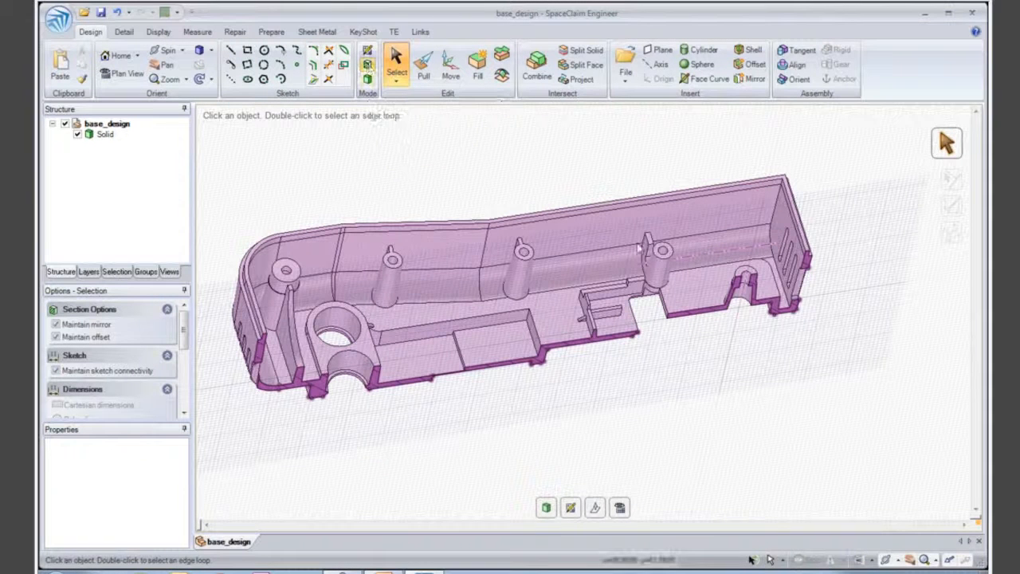
{"action": "scroll", "coordinate": [736, 332], "scroll_direction": "up", "scroll_amount": 5}
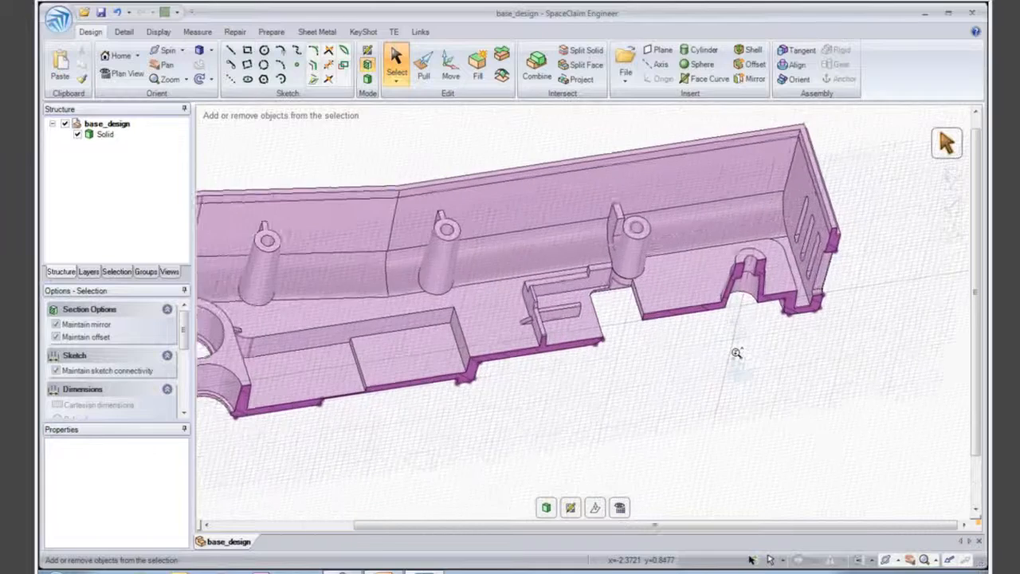
{"action": "key", "text": "v"}
{"action": "middle_click_drag", "start_coordinate": [830, 379], "coordinate": [823, 480], "text": "ctrl"}
{"action": "middle_click_drag", "start_coordinate": [804, 359], "coordinate": [764, 390], "text": "shift"}
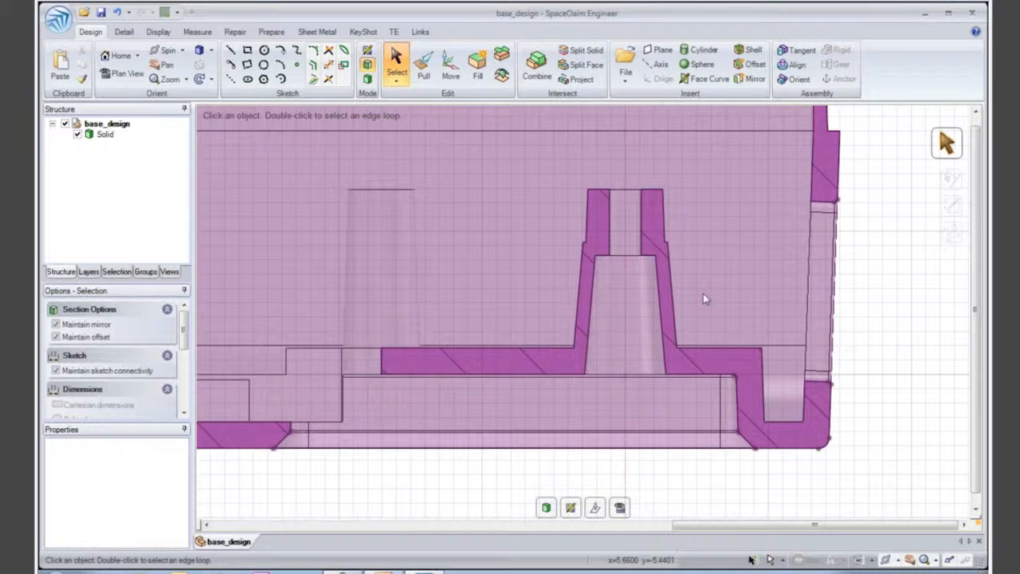
- Round the outer base edge of the sectioned boss where it meets the floor, using the Pull tool
{"action": "left_click", "coordinate": [423, 64]}
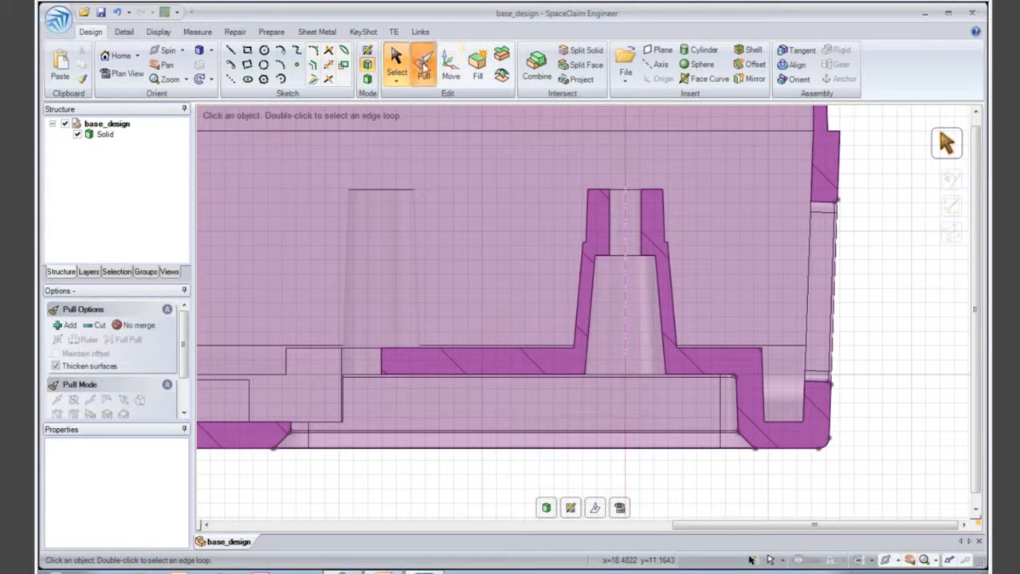
{"action": "left_click", "coordinate": [601, 256]}
{"action": "left_click_drag", "start_coordinate": [604, 271], "coordinate": [538, 284]}
{"action": "left_click", "coordinate": [554, 290]}
{"action": "key", "text": "Escape"}
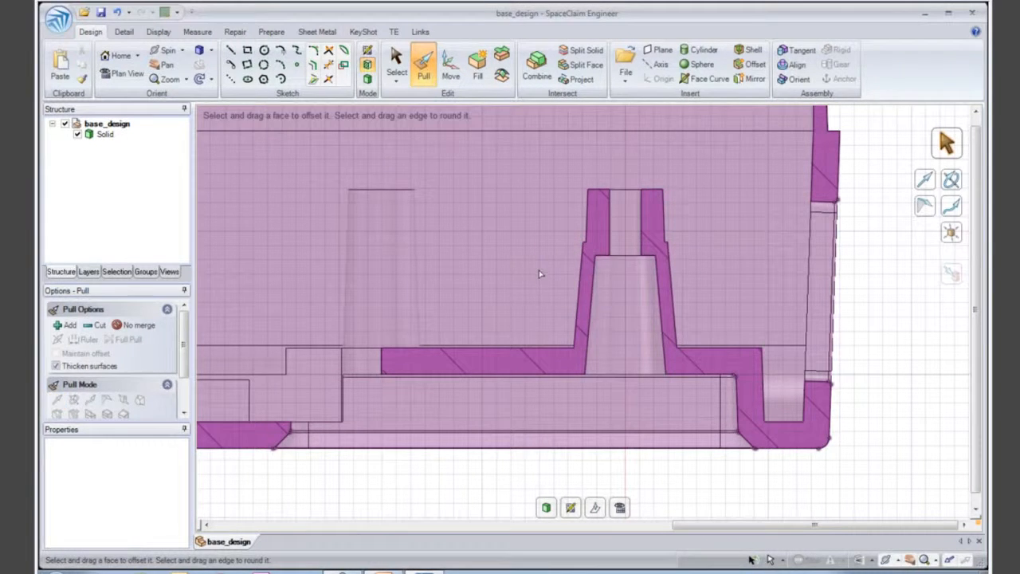
{"action": "left_click", "coordinate": [578, 353]}
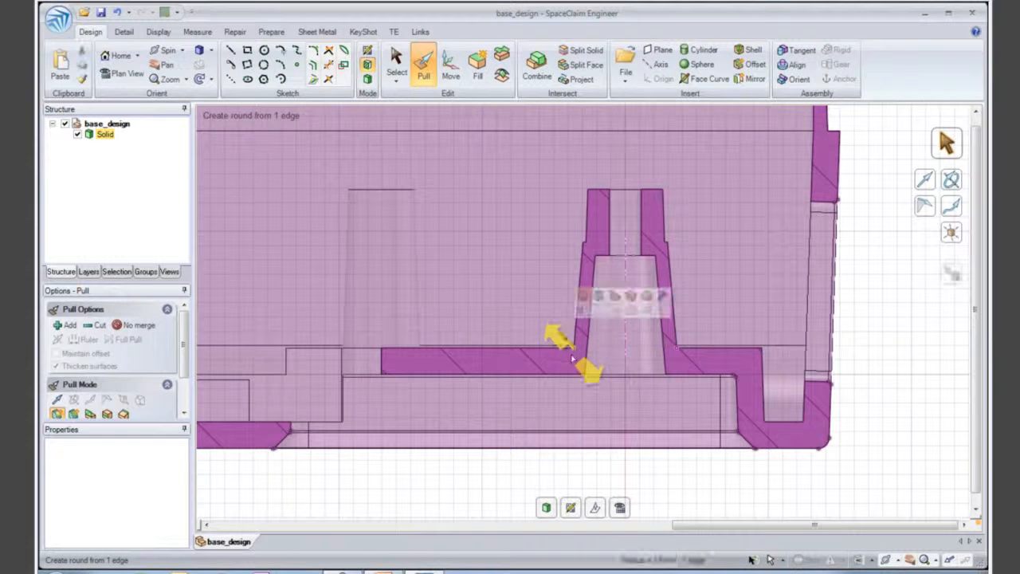
{"action": "left_click_drag", "start_coordinate": [566, 358], "coordinate": [526, 299]}
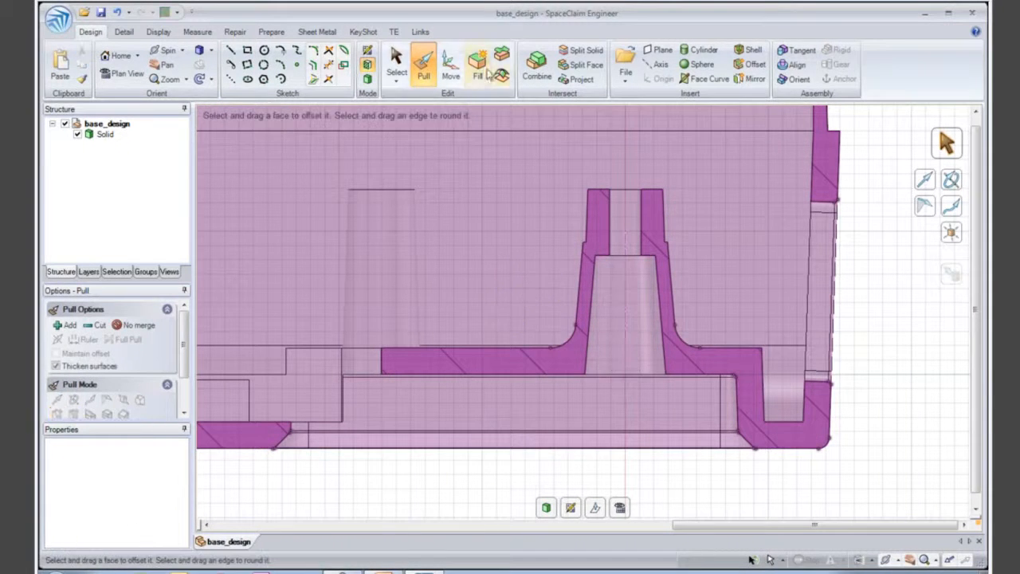
- Move the whole sectioned boss with its base round towards the rectangular opening, setting its ruler distance from the floor's cut edge to 10 mm
{"action": "left_click", "coordinate": [451, 71]}
{"action": "left_click_drag", "start_coordinate": [496, 145], "coordinate": [712, 407]}
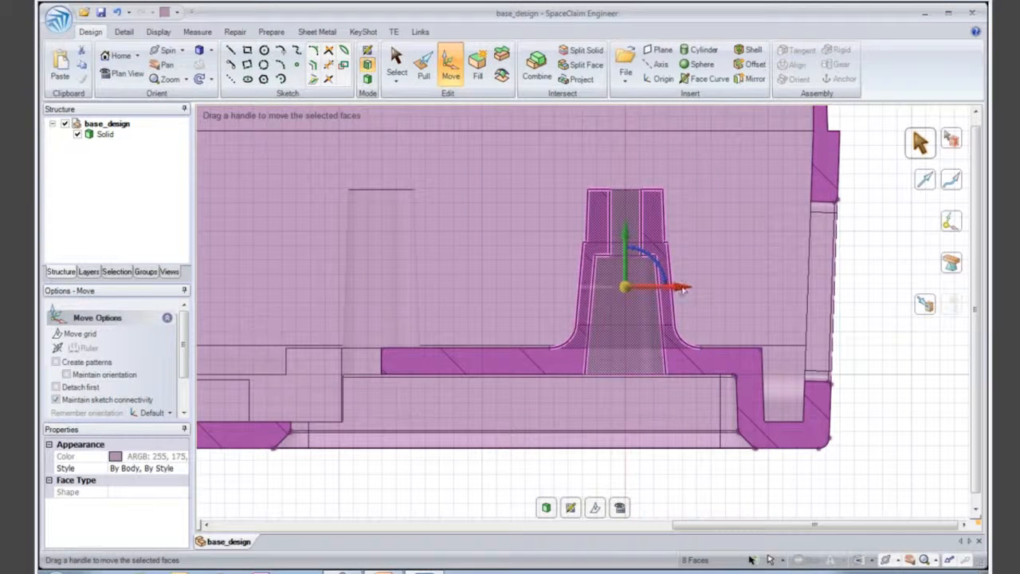
{"action": "left_click_drag", "start_coordinate": [684, 288], "coordinate": [638, 295]}
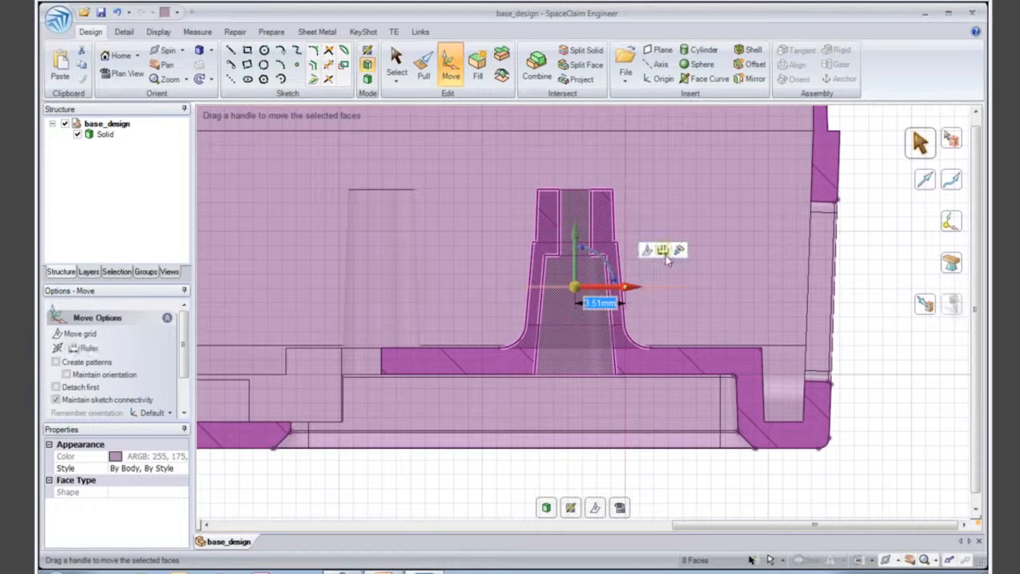
{"action": "left_click", "coordinate": [665, 254]}
{"action": "left_click", "coordinate": [381, 359]}
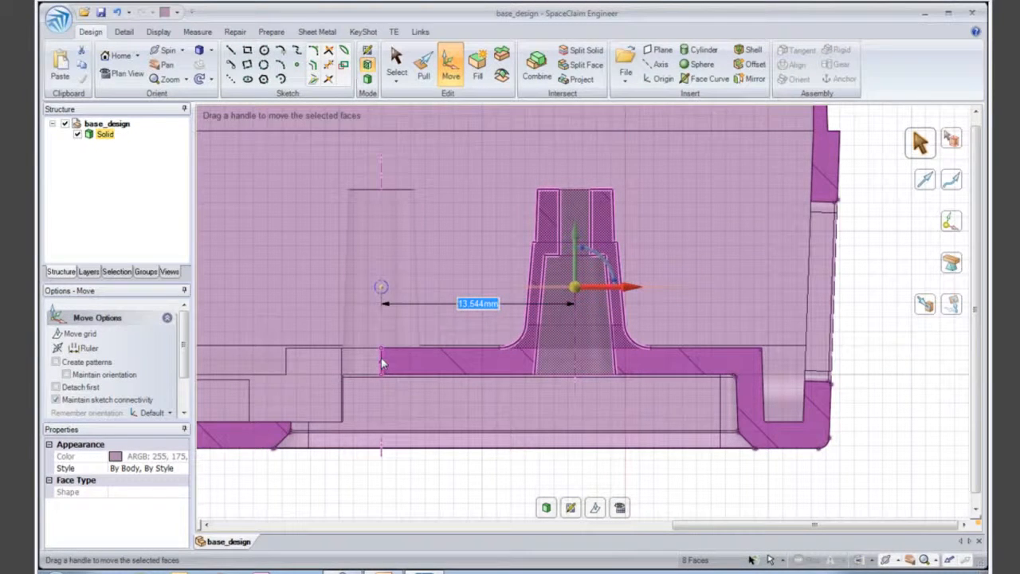
{"action": "type", "text": "10"}
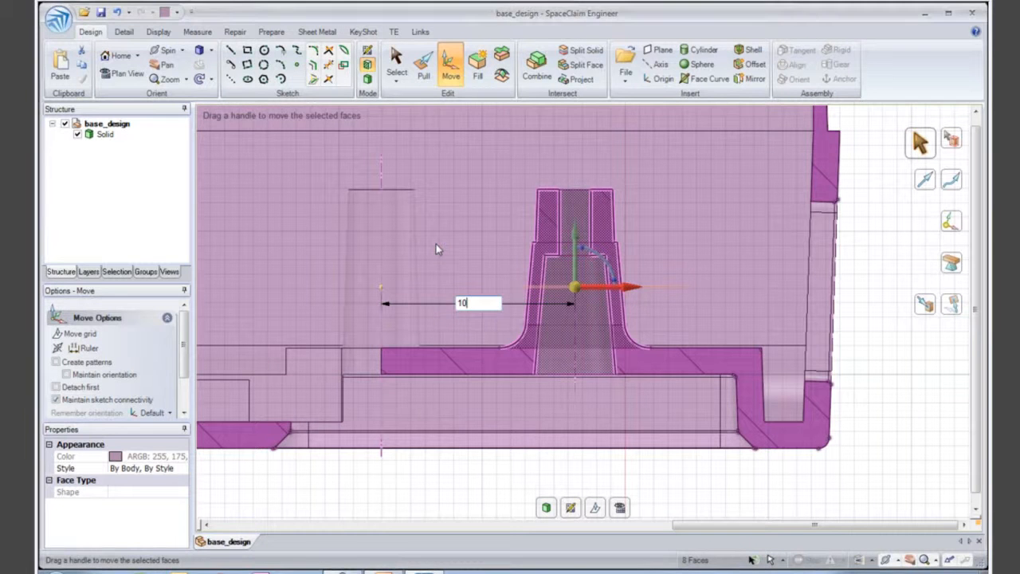
{"action": "key", "text": "Return"}
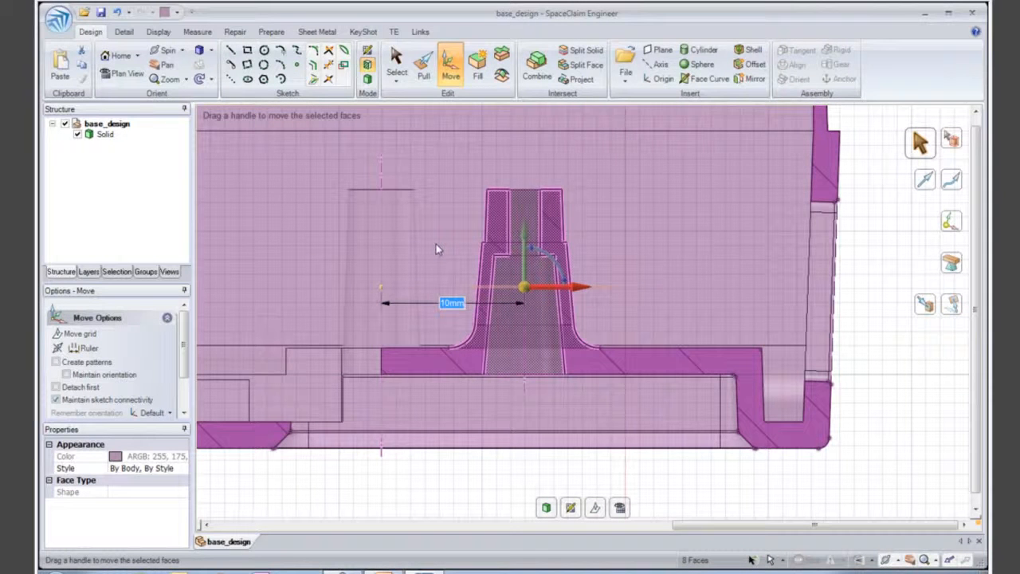
{"action": "key", "text": "Escape"}
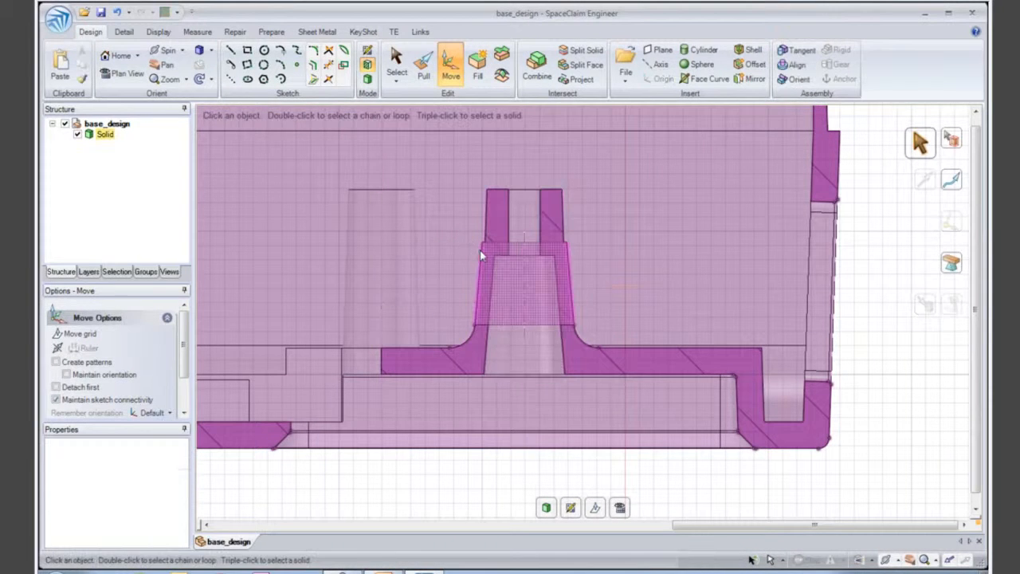
- Move the upper and lower faces of the floor around the sectioned boss down by 1 mm
{"action": "middle_click_drag", "start_coordinate": [479, 265], "coordinate": [501, 291]}
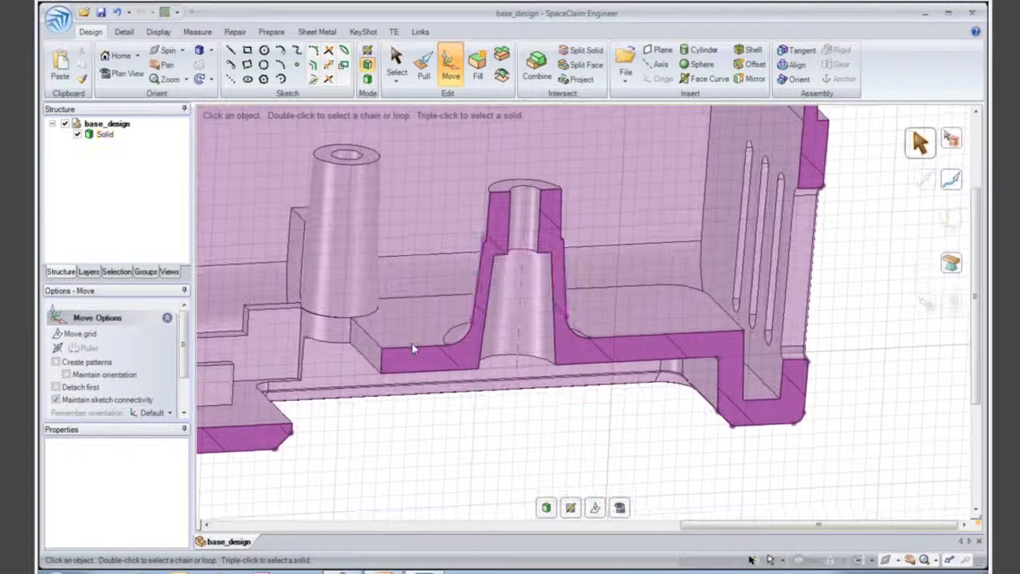
{"action": "left_click", "coordinate": [412, 352]}
{"action": "left_click", "coordinate": [419, 360], "text": "ctrl"}
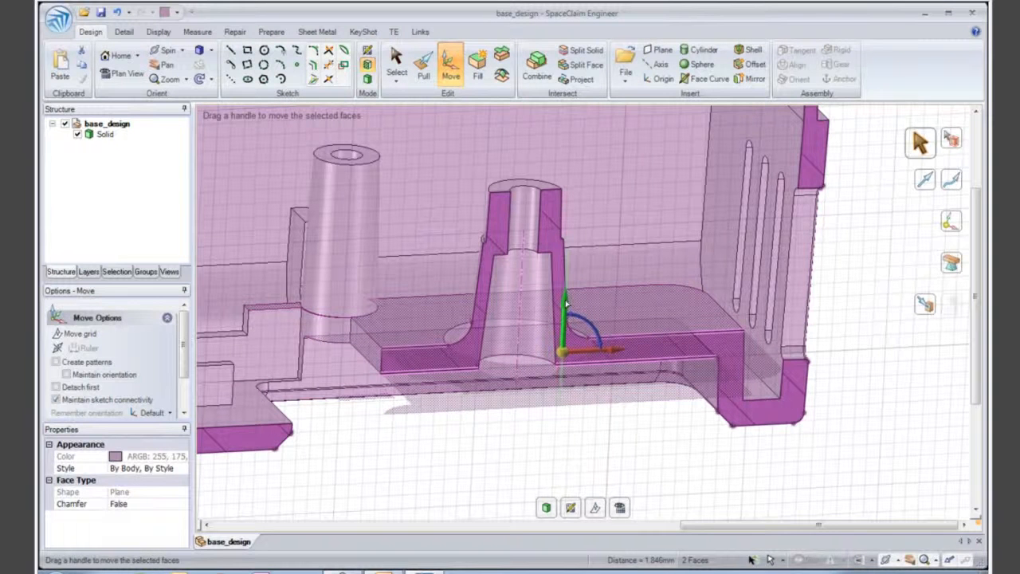
{"action": "left_click_drag", "start_coordinate": [564, 303], "coordinate": [564, 314]}
{"action": "type", "text": "1"}
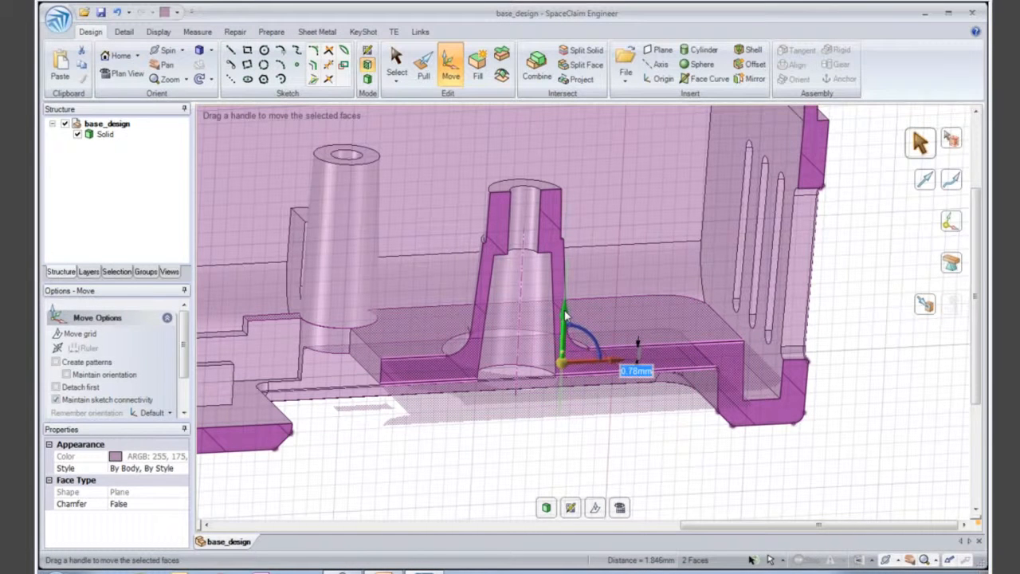
{"action": "key", "text": "Return"}
{"action": "key", "text": "Escape"}
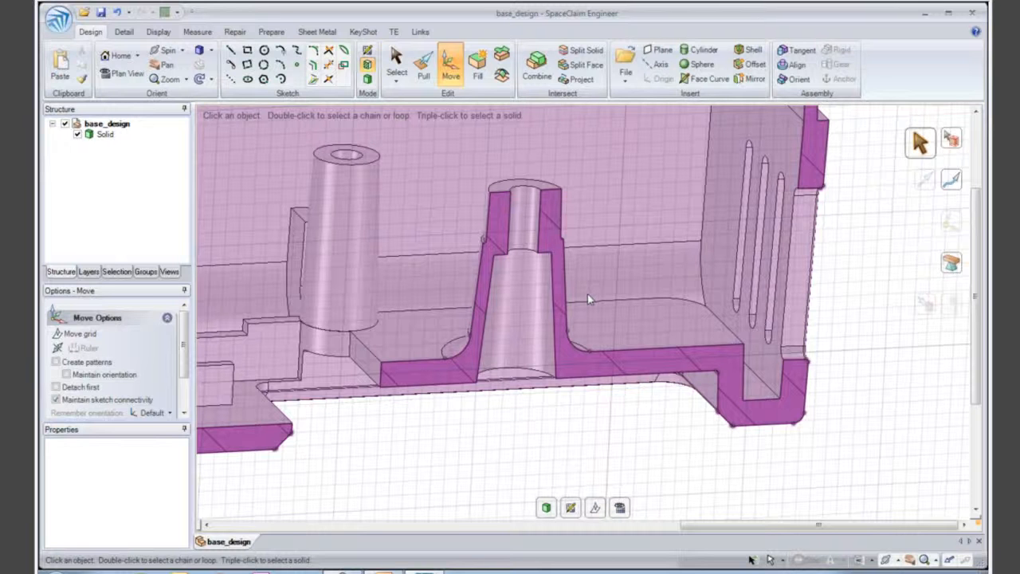
- Return to 3D mode and show the complete, unsectioned housing in a three-dimensional view
{"action": "key", "text": "d"}
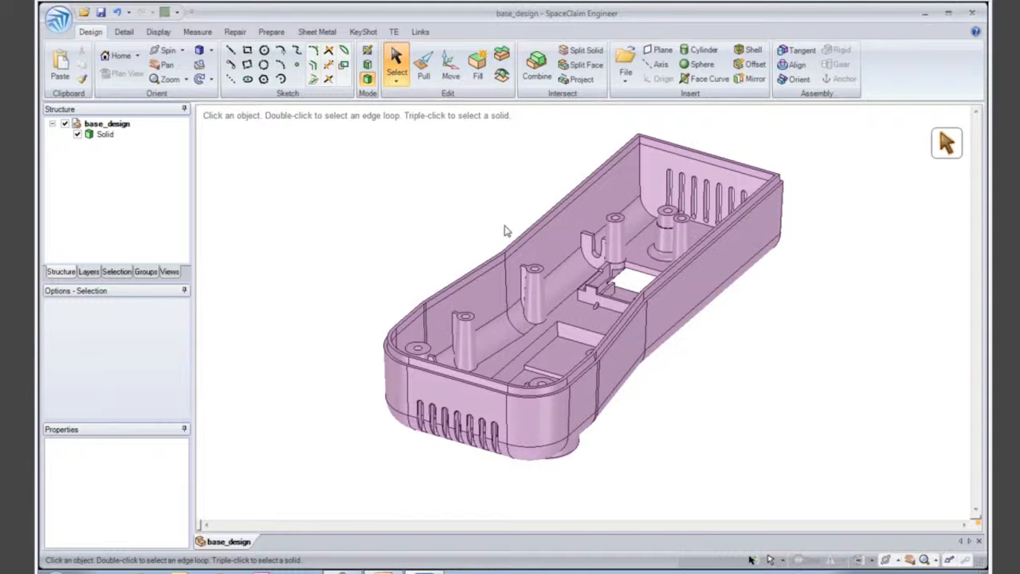
{"action": "left_click", "coordinate": [593, 292]}
{"action": "scroll", "coordinate": [603, 300], "scroll_direction": "up", "scroll_amount": 3}
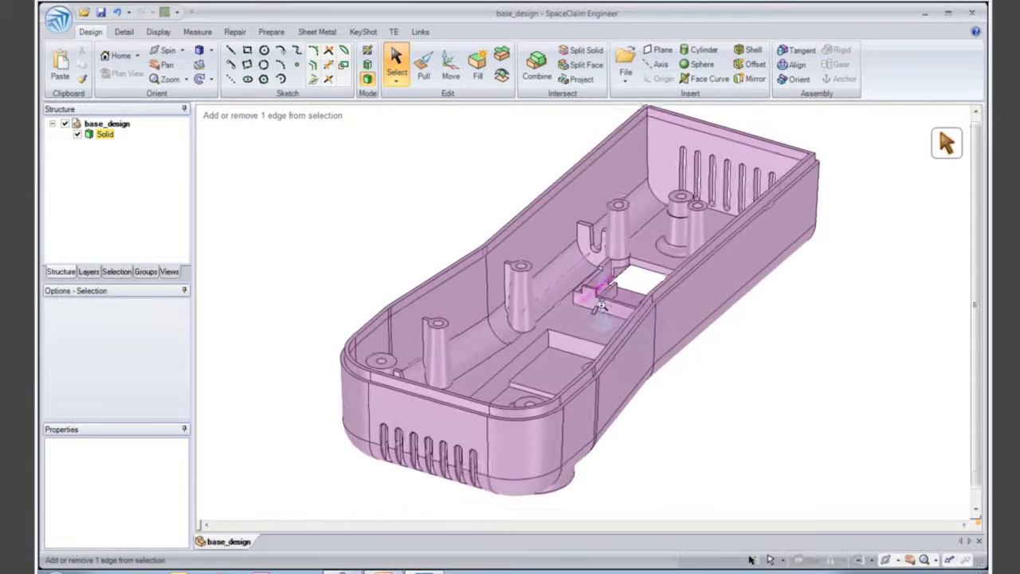
{"action": "scroll", "coordinate": [604, 300], "scroll_direction": "down", "scroll_amount": 2}
{"action": "left_click", "coordinate": [496, 211]}
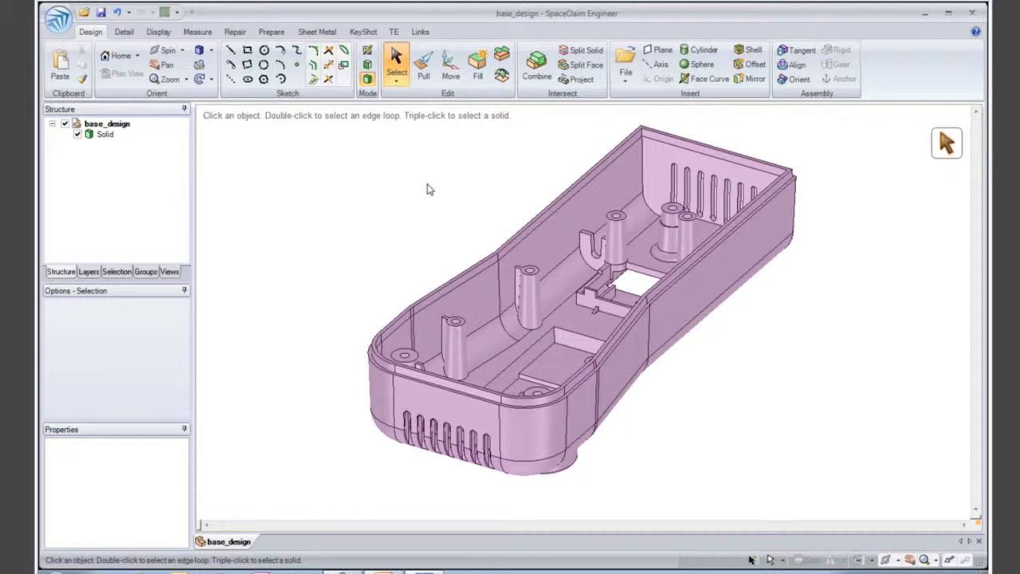
- Run a draft analysis on the whole housing, trying an outer side wall as direction reference before picking the floor face
{"action": "left_click", "coordinate": [198, 33]}
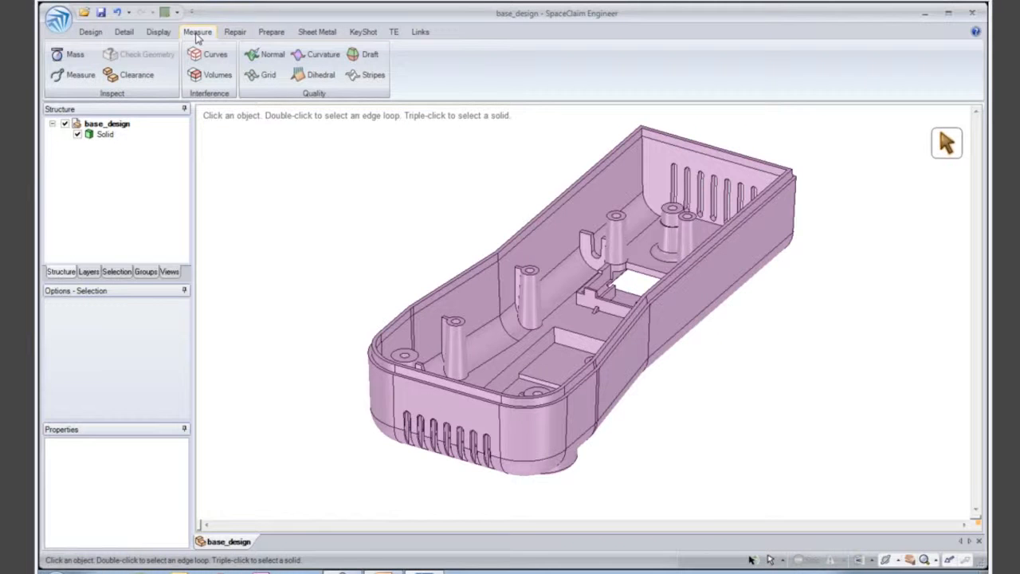
{"action": "left_click", "coordinate": [353, 57]}
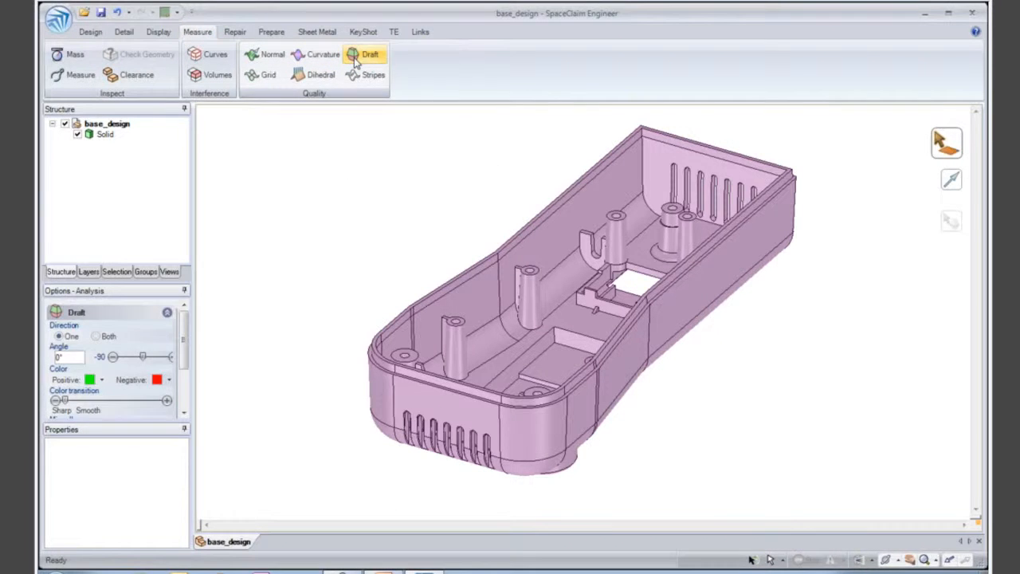
{"action": "left_click_drag", "start_coordinate": [296, 116], "coordinate": [847, 488]}
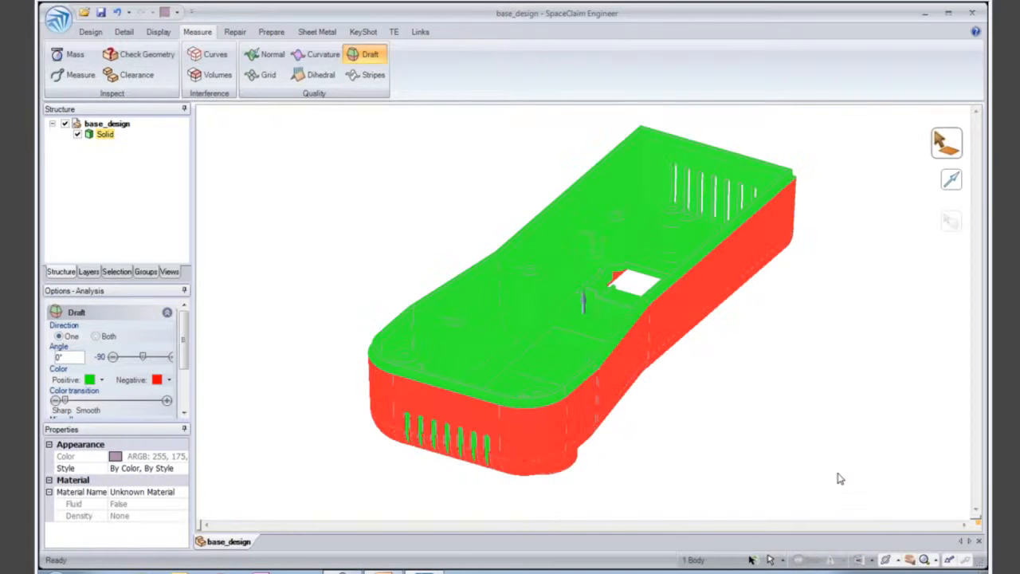
{"action": "mouse_move", "coordinate": [718, 362]}
{"action": "middle_mouse_down"}
{"action": "mouse_move", "coordinate": [716, 406]}
{"action": "mouse_move", "coordinate": [720, 223]}
{"action": "mouse_move", "coordinate": [715, 375]}
{"action": "middle_mouse_up"}
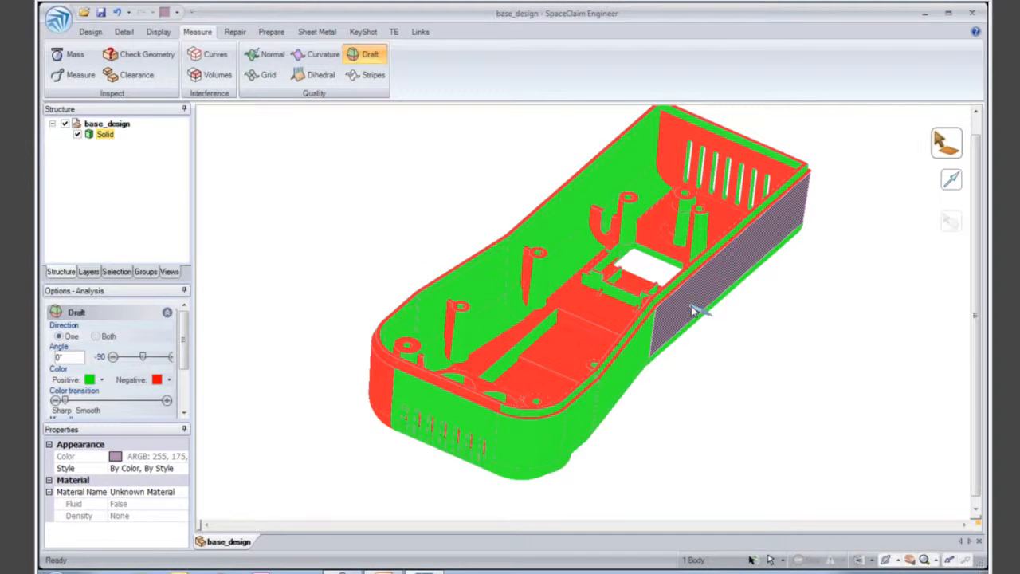
{"action": "left_click", "coordinate": [597, 316]}
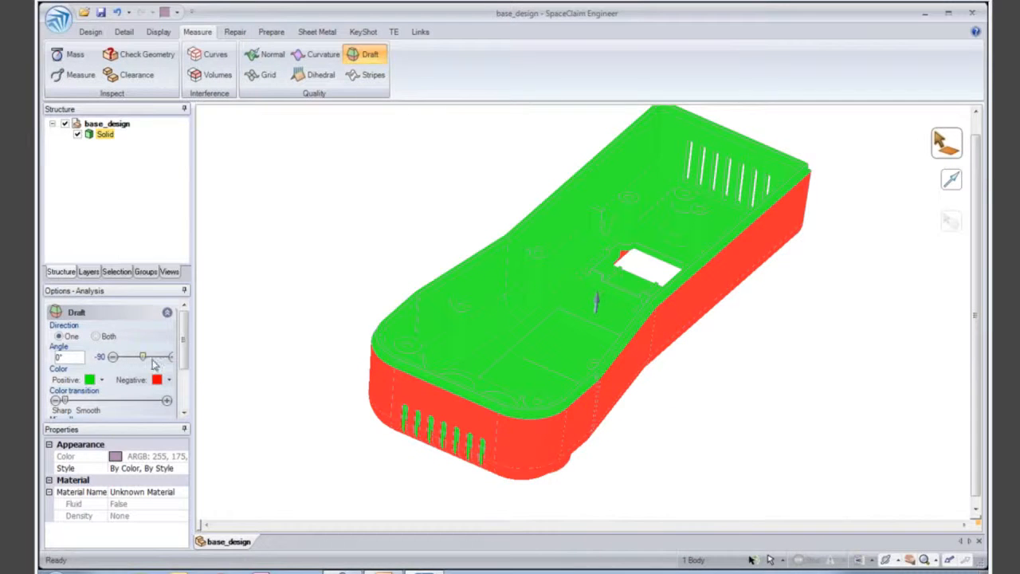
- Set the draft analysis angle to 1° and examine the inner rim, bosses and walls around the rectangular opening, before clearing the analysis
{"action": "mouse_move", "coordinate": [144, 360]}
{"action": "left_mouse_down"}
{"action": "mouse_move", "coordinate": [160, 363]}
{"action": "mouse_move", "coordinate": [147, 364]}
{"action": "left_mouse_up"}
{"action": "left_click", "coordinate": [70, 357]}
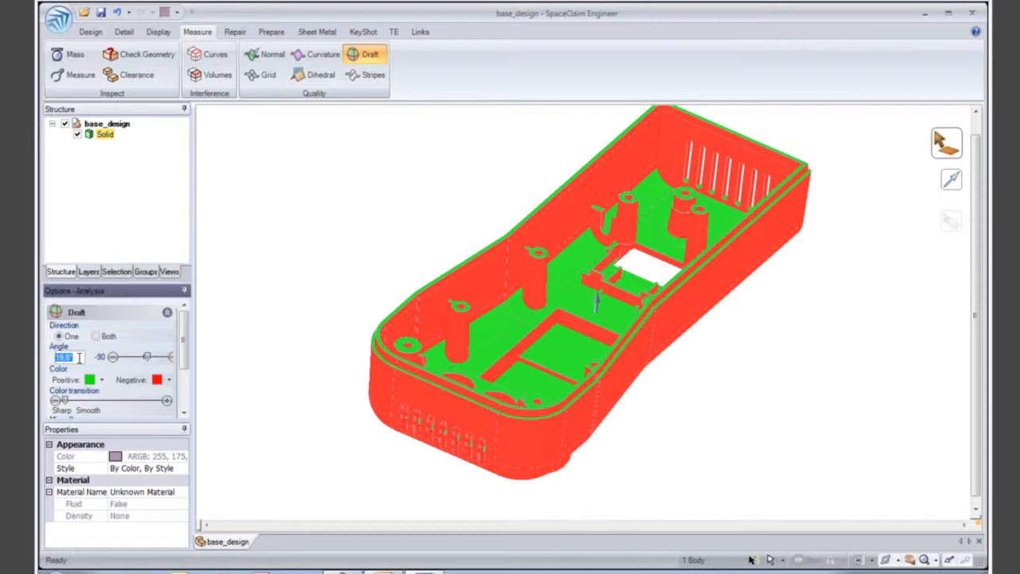
{"action": "type", "text": "1"}
{"action": "key", "text": "Return"}
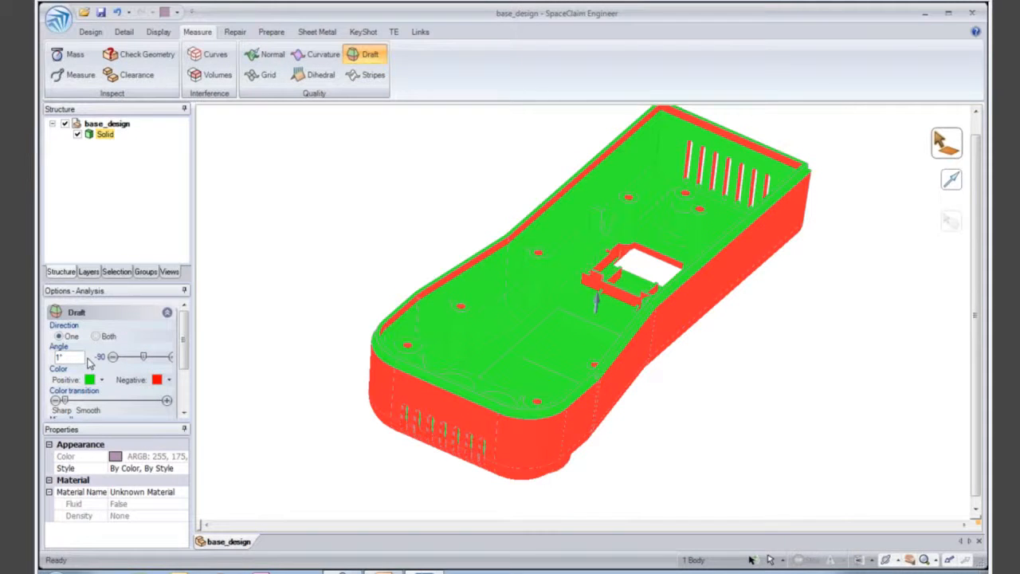
{"action": "scroll", "coordinate": [572, 247], "scroll_direction": "up", "scroll_amount": 6}
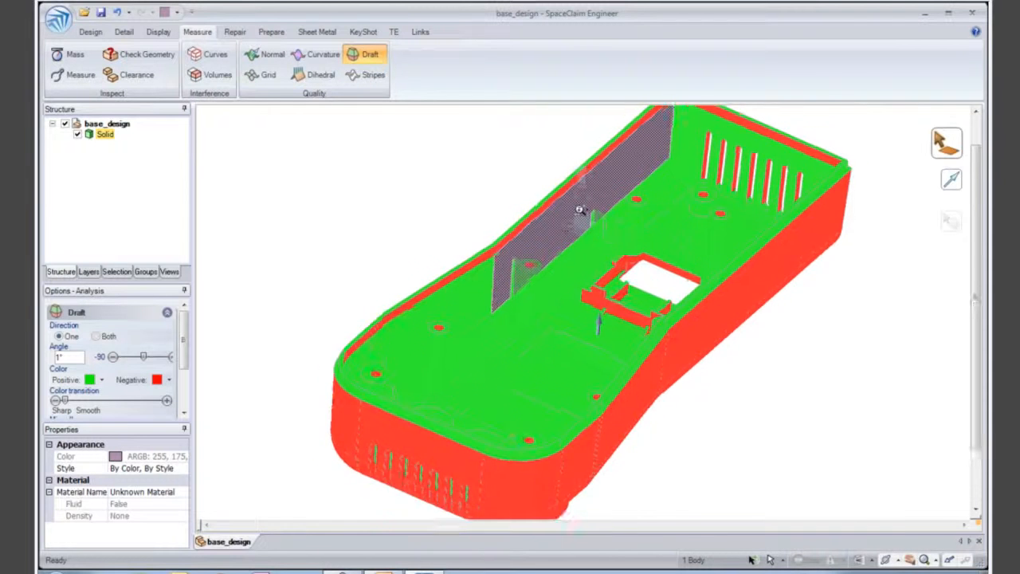
{"action": "scroll", "coordinate": [571, 255], "scroll_direction": "down", "scroll_amount": 4}
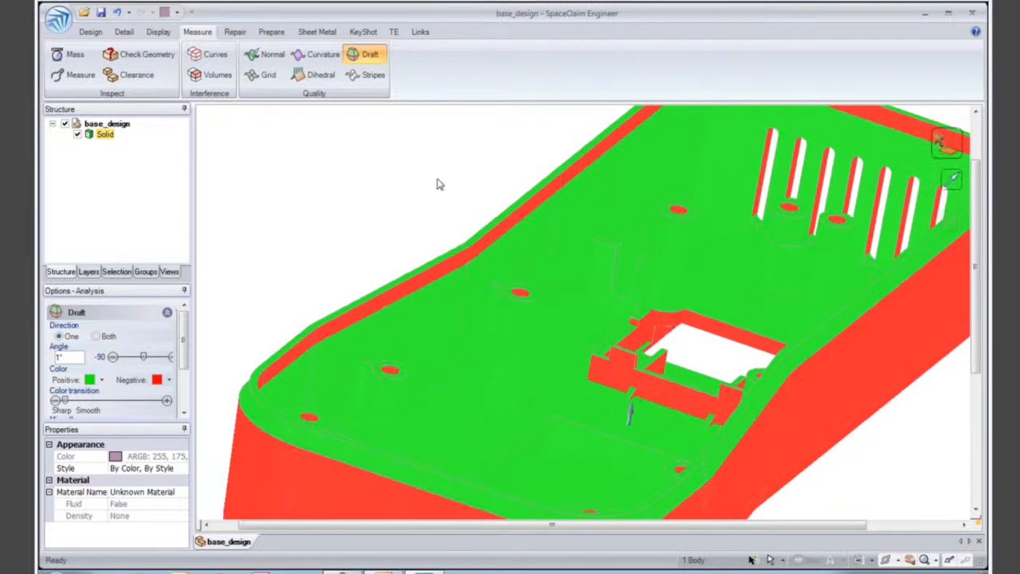
{"action": "middle_click_drag", "start_coordinate": [439, 189], "coordinate": [452, 202]}
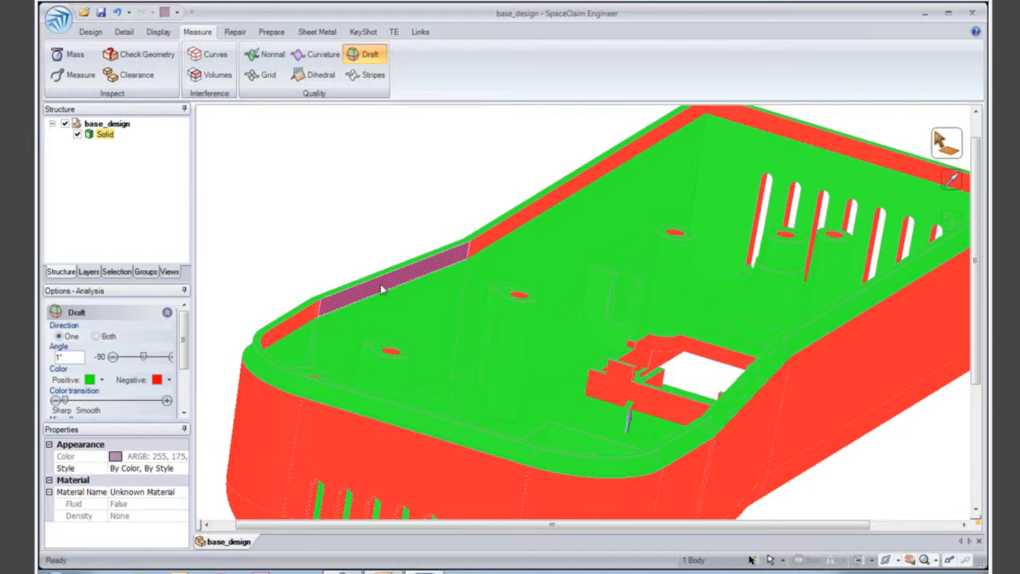
{"action": "middle_click_drag", "start_coordinate": [491, 309], "coordinate": [505, 340]}
{"action": "middle_click_drag", "start_coordinate": [634, 389], "coordinate": [606, 419]}
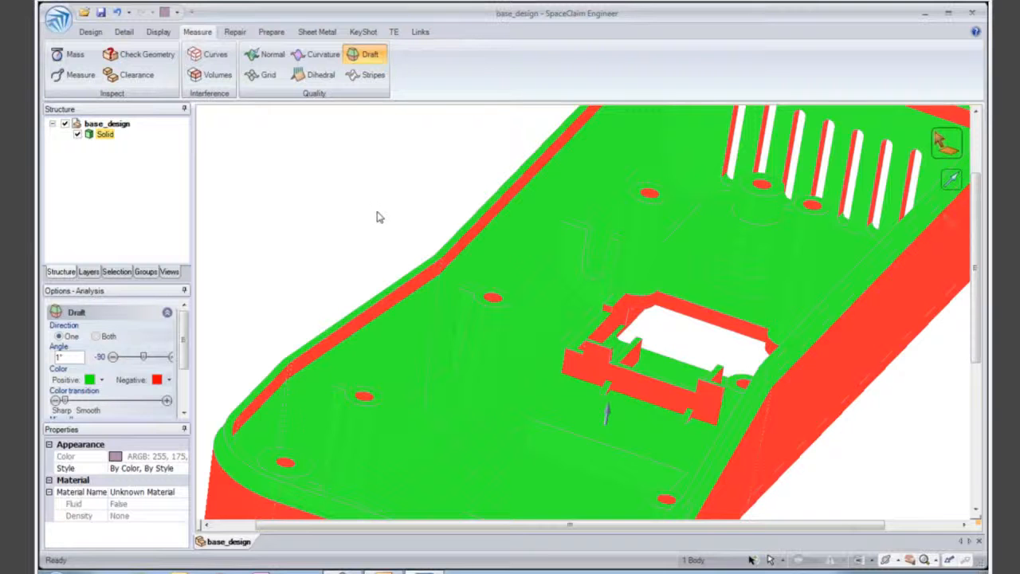
{"action": "left_click", "coordinate": [379, 216]}
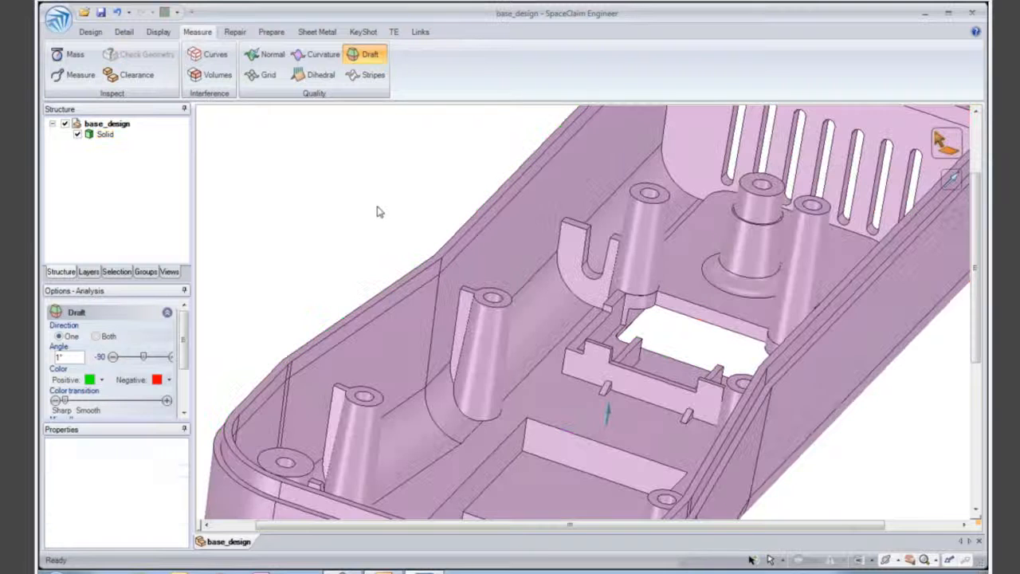
- Remove the stepped lip faces all around the inside of the housing's rim using the Fill tool
{"action": "right_click", "coordinate": [405, 242]}
{"action": "scroll", "coordinate": [408, 243], "scroll_direction": "down", "scroll_amount": 1}
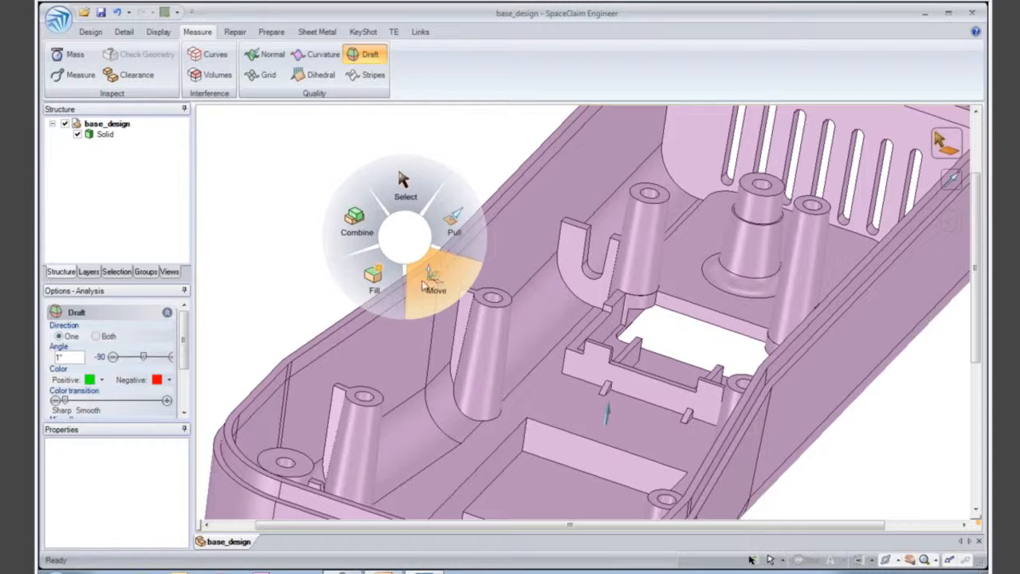
{"action": "left_click", "coordinate": [392, 291]}
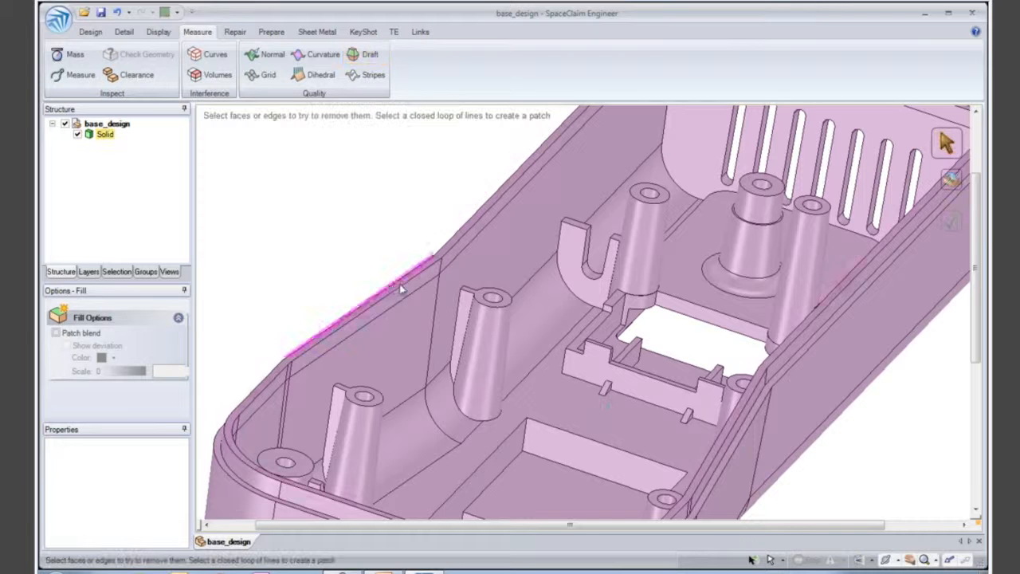
{"action": "left_click", "coordinate": [423, 286]}
{"action": "scroll", "coordinate": [418, 279], "scroll_direction": "down", "scroll_amount": 1}
{"action": "middle_click_drag", "start_coordinate": [415, 271], "coordinate": [361, 291], "text": "shift"}
{"action": "left_click", "coordinate": [401, 273]}
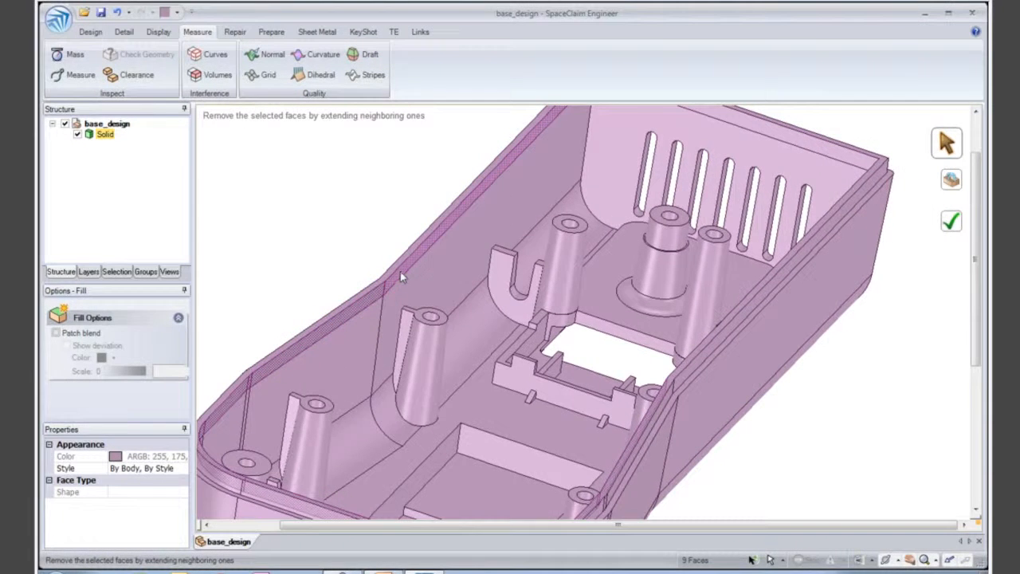
{"action": "left_click", "coordinate": [807, 243]}
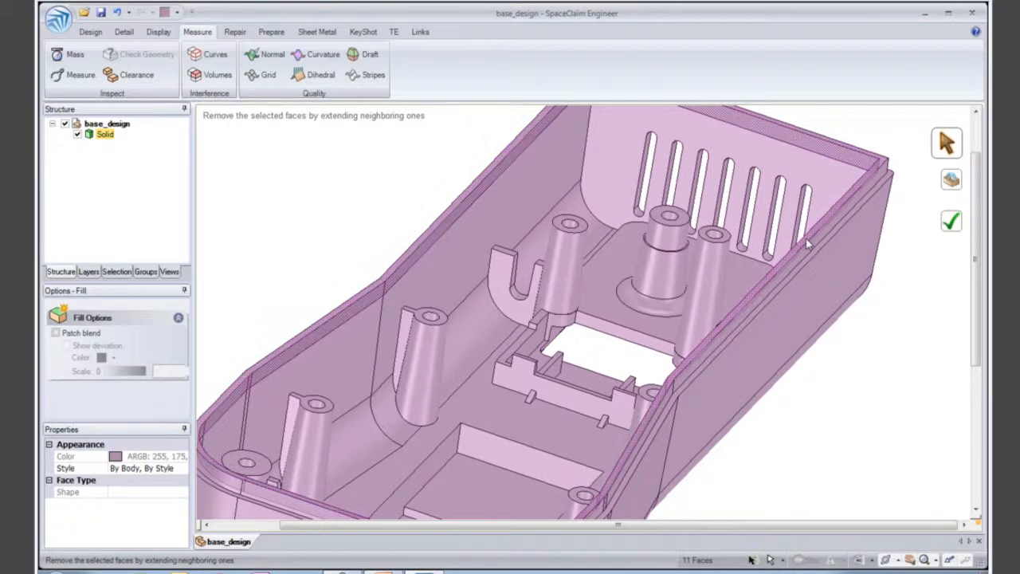
{"action": "left_click", "coordinate": [808, 246]}
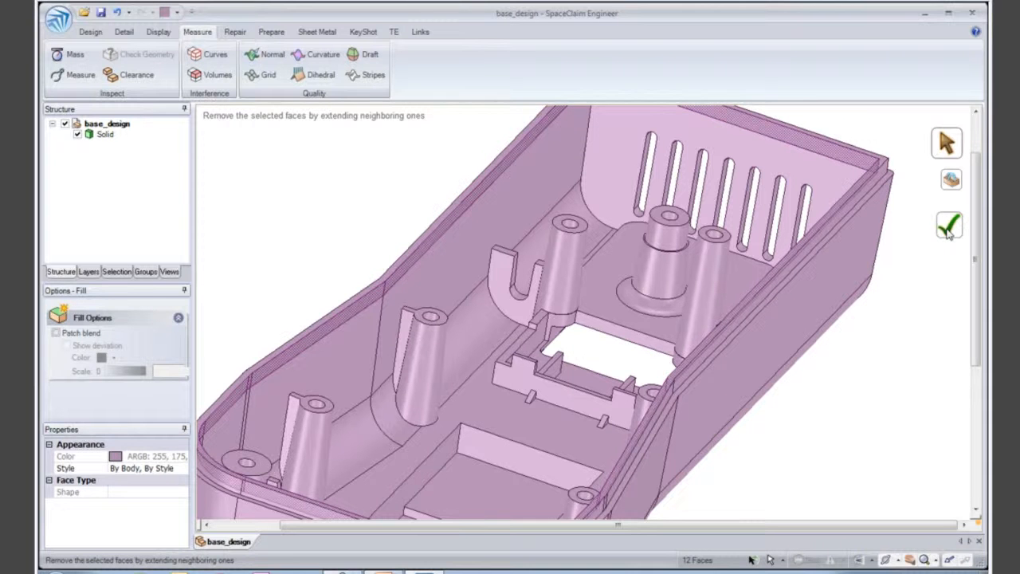
{"action": "left_click", "coordinate": [948, 227]}
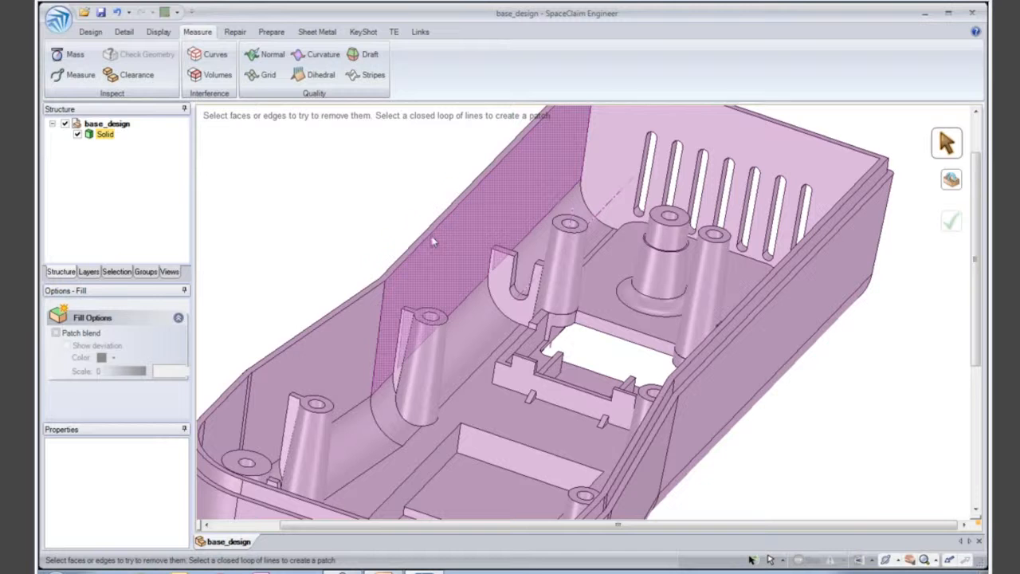
- Draft the rectangular opening's long wall and its two adjoining rounded corner faces by 3° about the floor around the sectioned boss, using Pull
{"action": "right_click", "coordinate": [375, 209]}
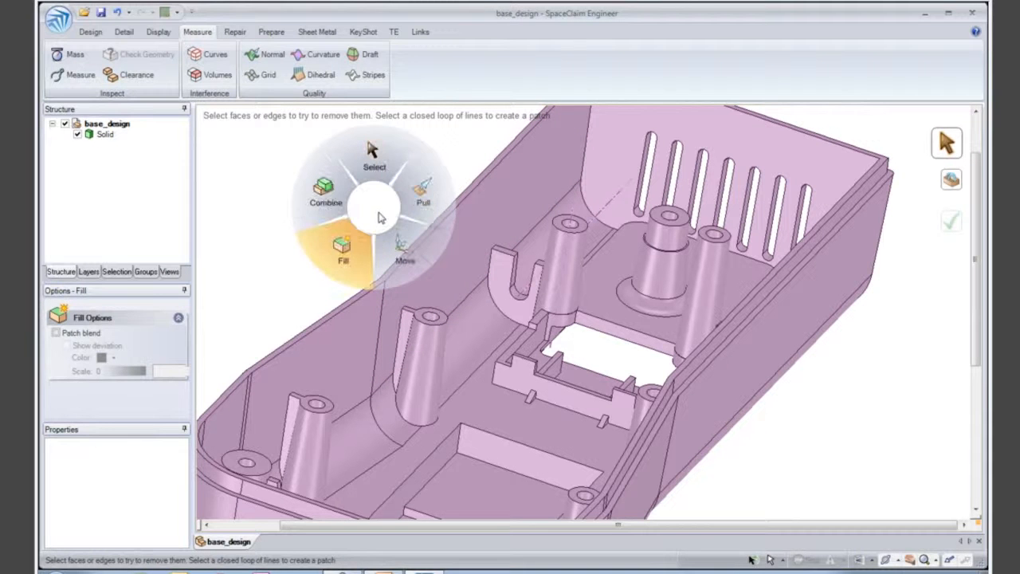
{"action": "left_click", "coordinate": [416, 204]}
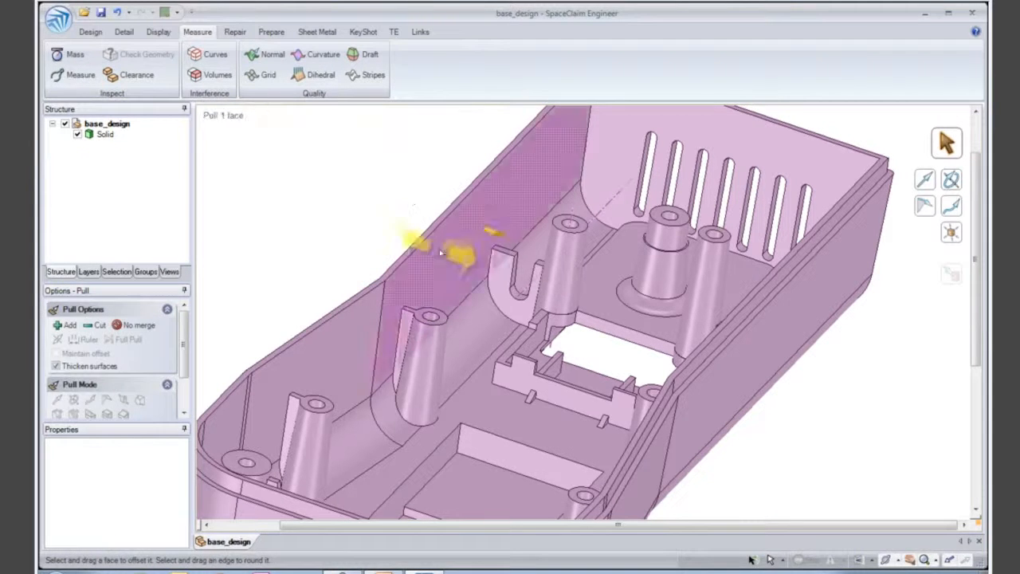
{"action": "scroll", "coordinate": [607, 373], "scroll_direction": "up", "scroll_amount": 8}
{"action": "left_click", "coordinate": [633, 276]}
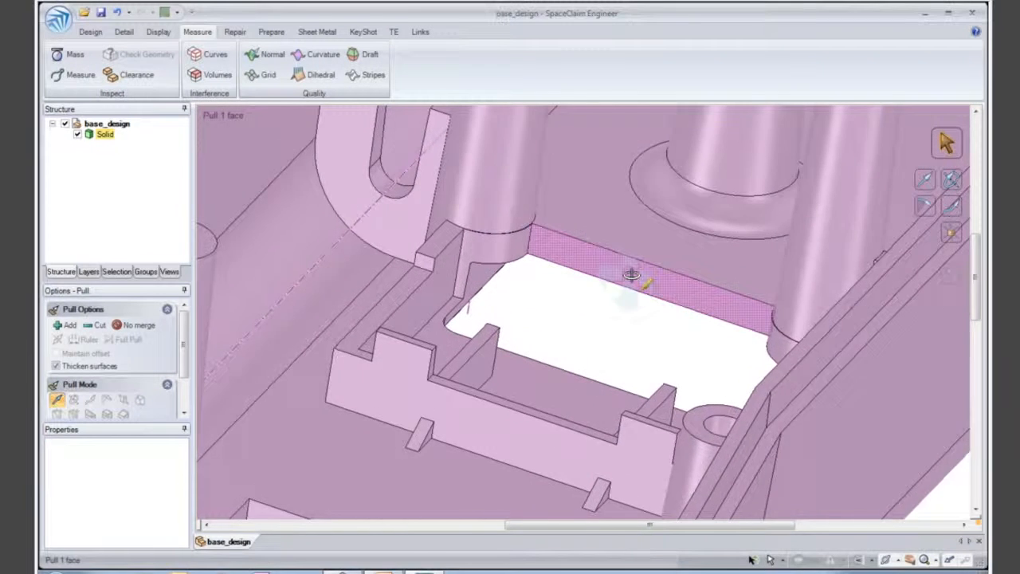
{"action": "middle_click_drag", "start_coordinate": [605, 282], "coordinate": [561, 287], "text": "shift"}
{"action": "scroll", "coordinate": [561, 287], "scroll_direction": "up", "scroll_amount": 1}
{"action": "left_click", "coordinate": [519, 309]}
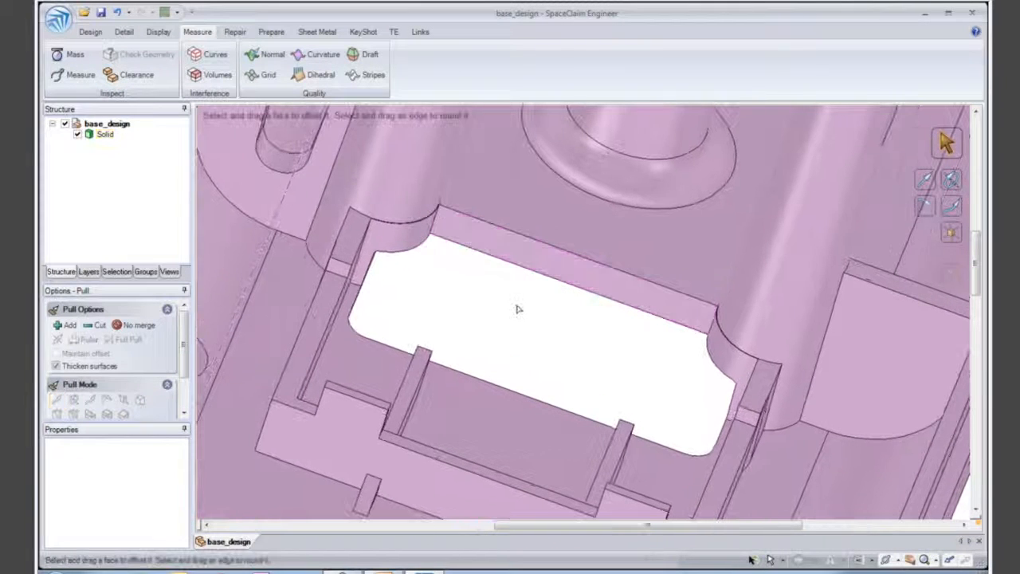
{"action": "left_click", "coordinate": [407, 233]}
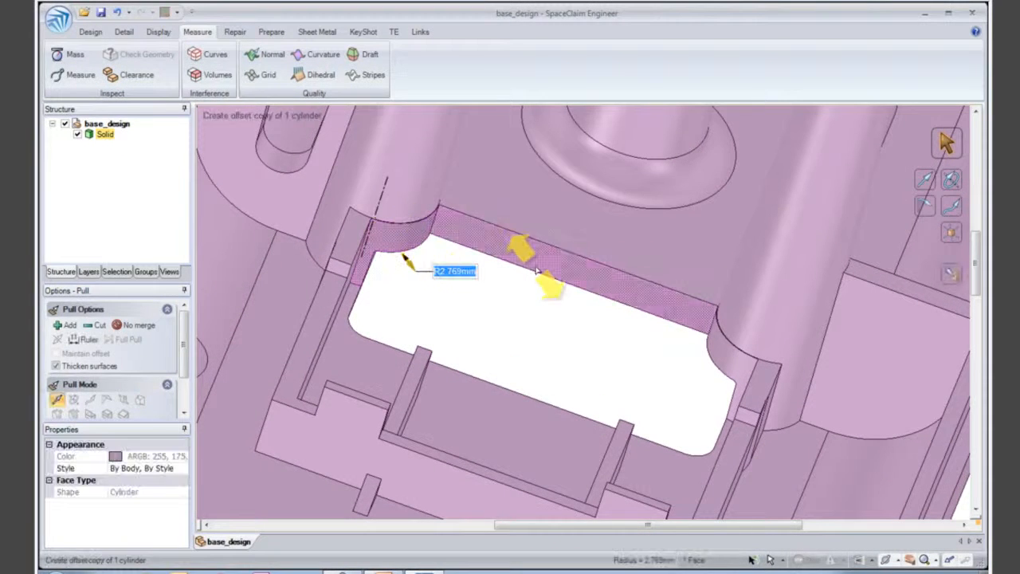
{"action": "left_click", "coordinate": [710, 343], "text": "ctrl"}
{"action": "left_click", "coordinate": [550, 332], "text": "ctrl"}
{"action": "left_click_drag", "start_coordinate": [548, 332], "coordinate": [544, 357]}
{"action": "key", "text": "Escape"}
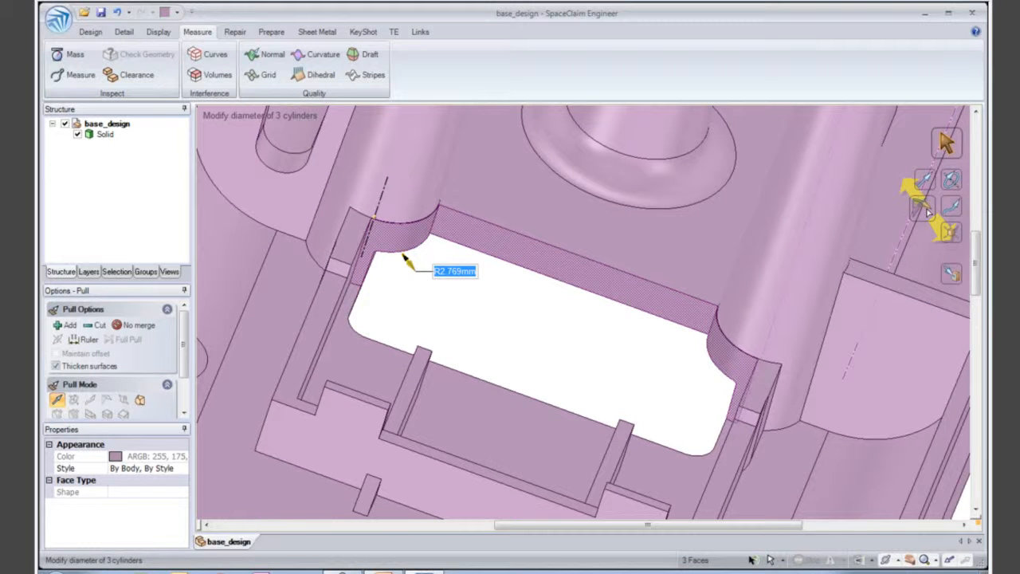
{"action": "left_click", "coordinate": [917, 210]}
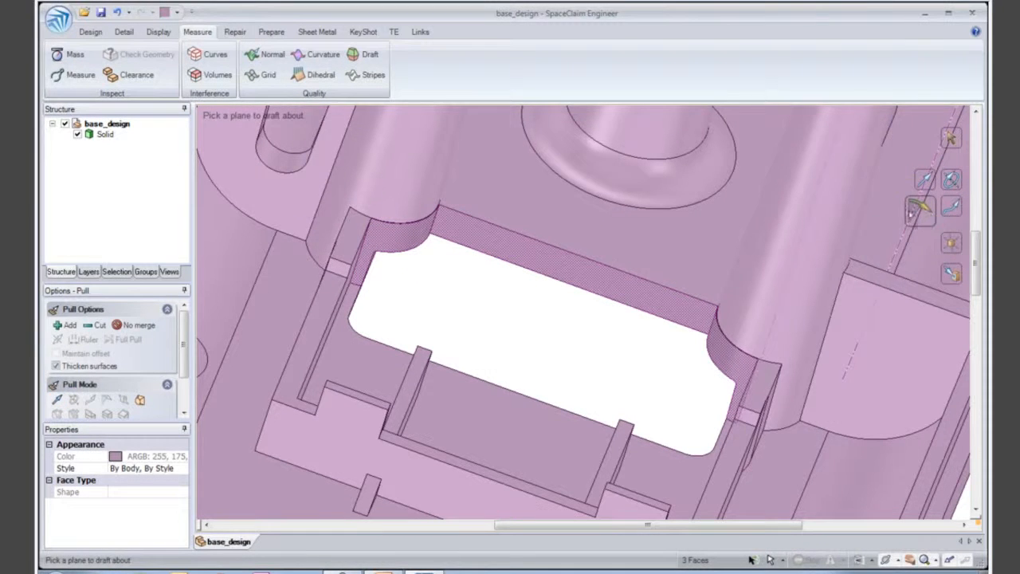
{"action": "middle_click_drag", "start_coordinate": [569, 233], "coordinate": [560, 234]}
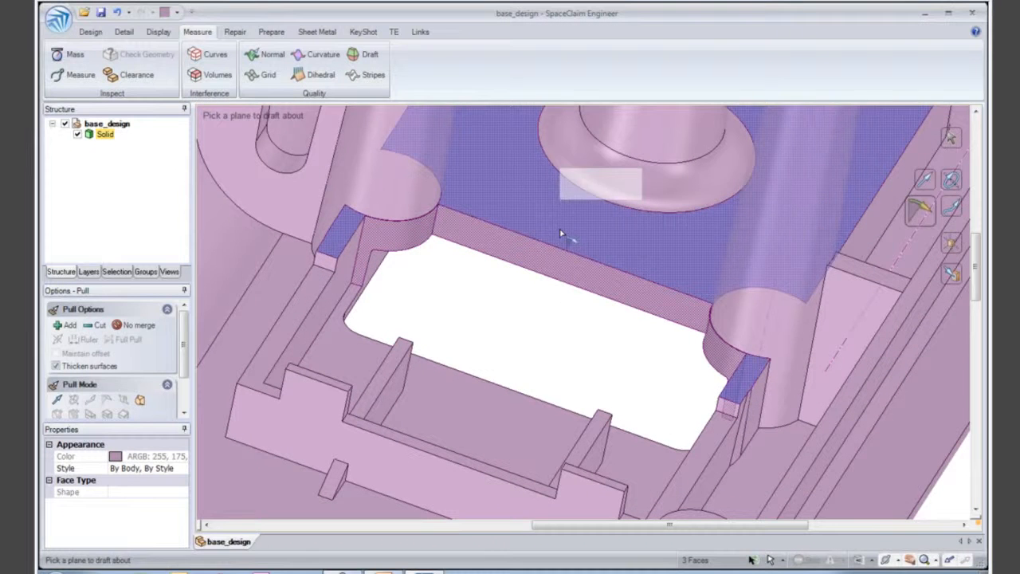
{"action": "left_click", "coordinate": [561, 234]}
{"action": "left_click_drag", "start_coordinate": [650, 359], "coordinate": [607, 370]}
{"action": "type", "text": "3"}
{"action": "key", "text": "Return"}
{"action": "left_click", "coordinate": [486, 325]}
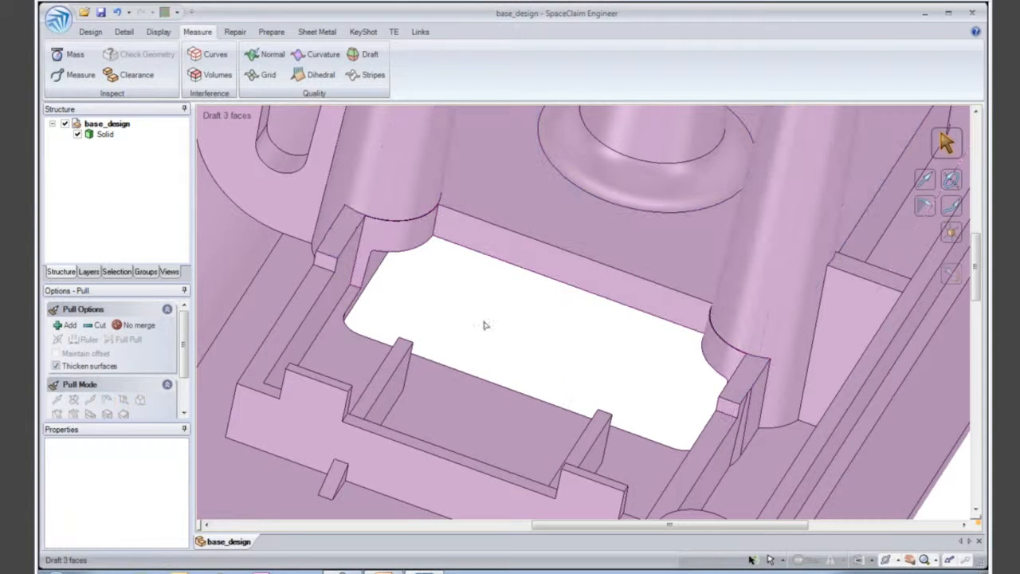
- Draft the step faces on the walls around the opening, including all faces with the same area, about the floor around the central boss
{"action": "middle_click_drag", "start_coordinate": [417, 302], "coordinate": [421, 296], "text": "ctrl"}
{"action": "left_click", "coordinate": [328, 257]}
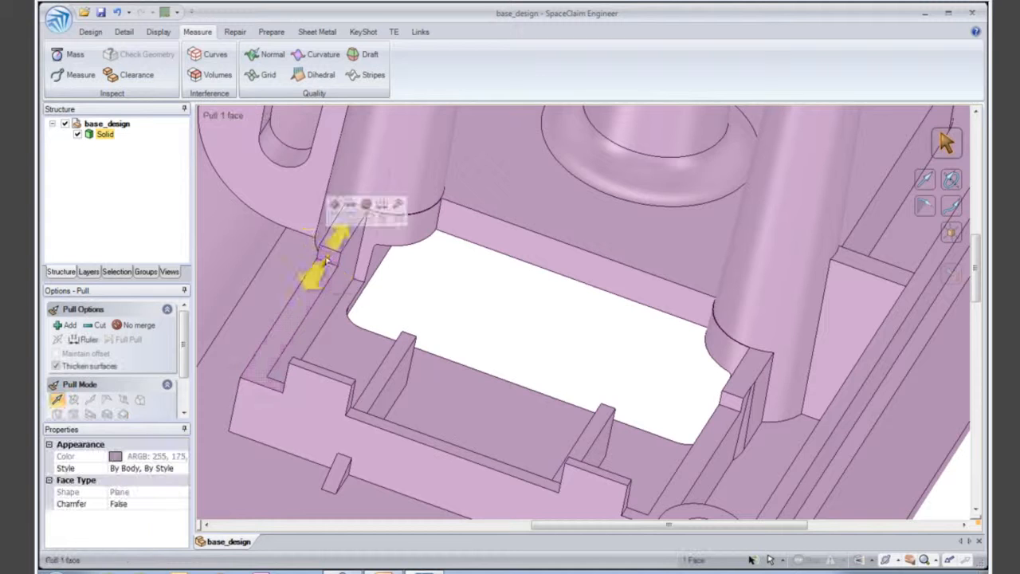
{"action": "middle_click_drag", "start_coordinate": [343, 393], "coordinate": [350, 398]}
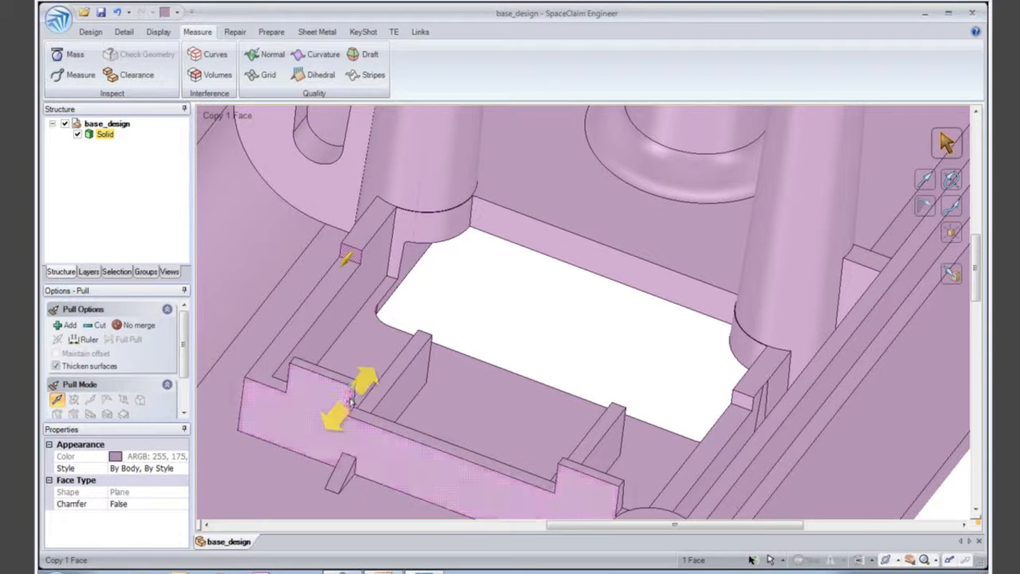
{"action": "left_click", "coordinate": [347, 402], "text": "ctrl"}
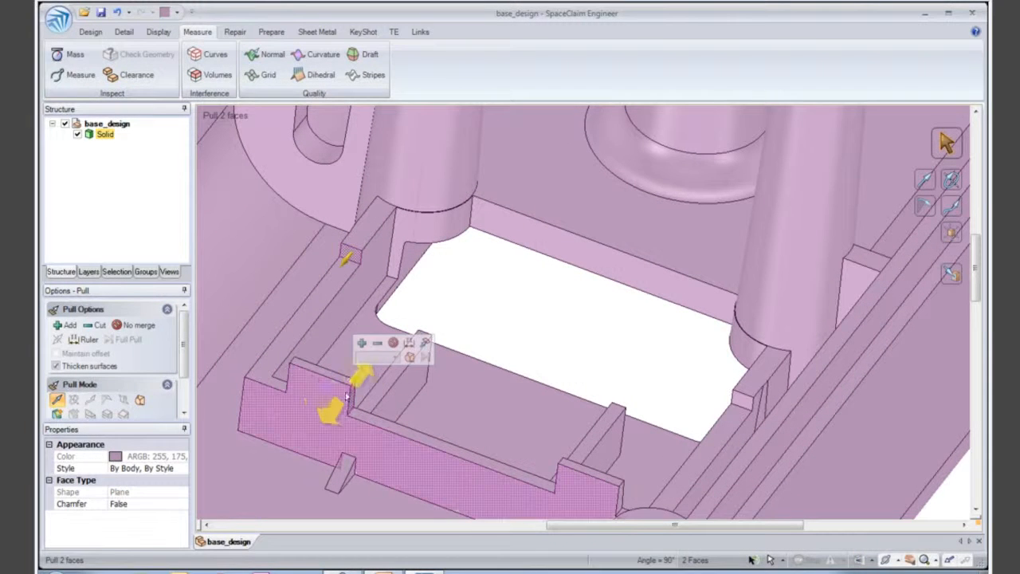
{"action": "left_click", "coordinate": [118, 272]}
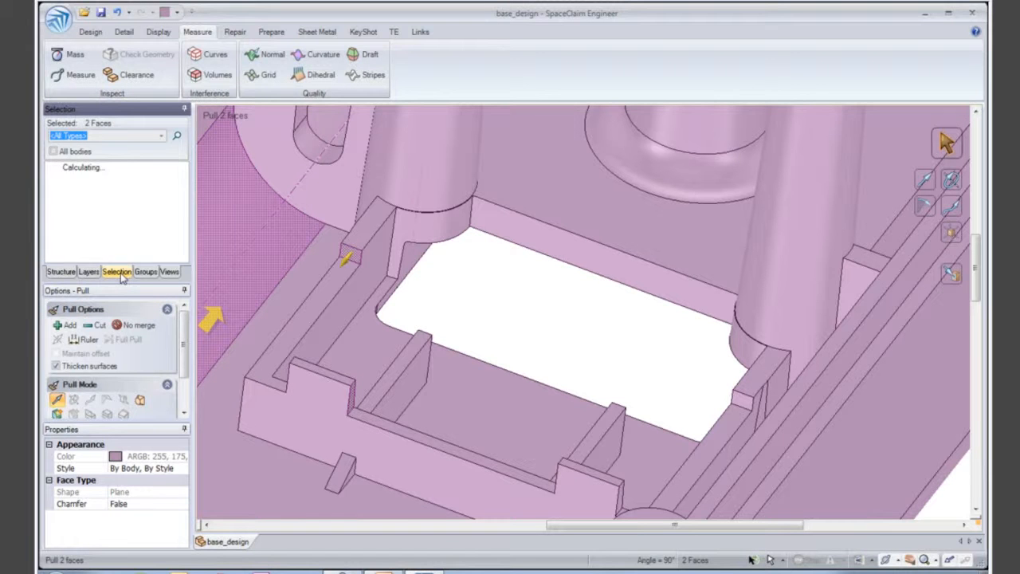
{"action": "left_click_drag", "start_coordinate": [184, 216], "coordinate": [184, 240]}
{"action": "left_click", "coordinate": [149, 226]}
{"action": "left_click", "coordinate": [148, 238], "text": "ctrl"}
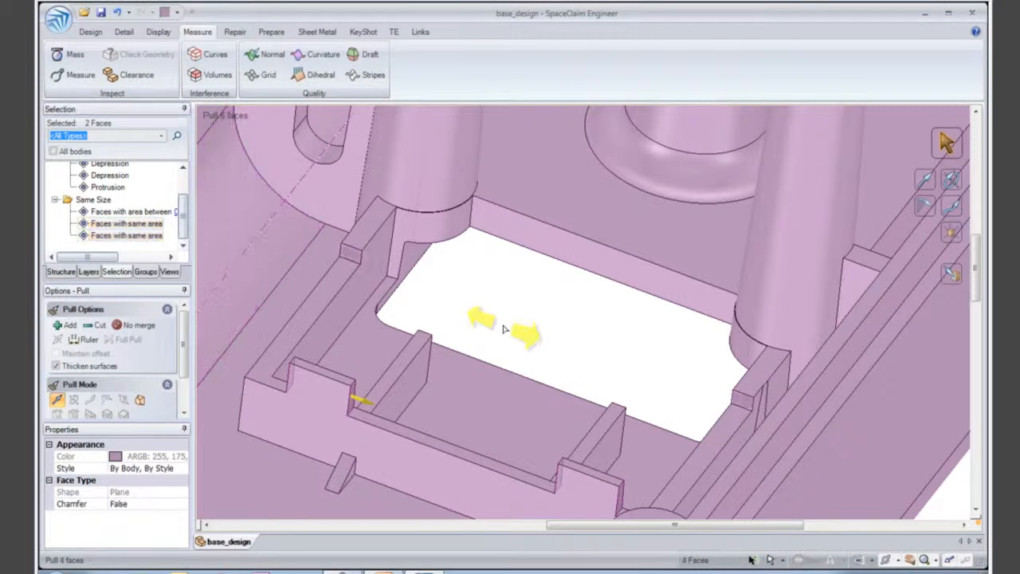
{"action": "mouse_move", "coordinate": [523, 328]}
{"action": "left_mouse_down"}
{"action": "mouse_move", "coordinate": [532, 331]}
{"action": "mouse_move", "coordinate": [520, 328]}
{"action": "left_mouse_up"}
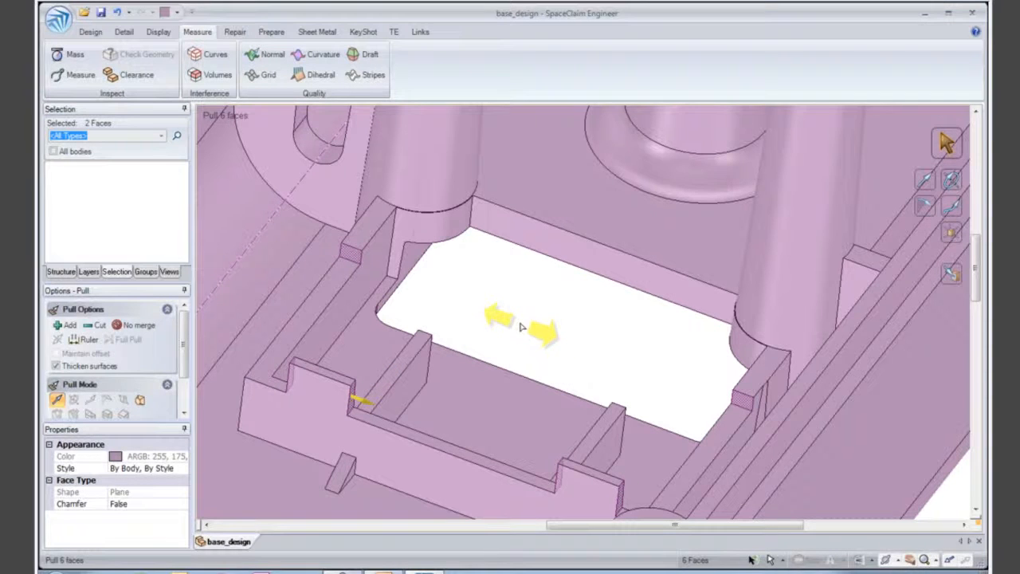
{"action": "left_click", "coordinate": [923, 206]}
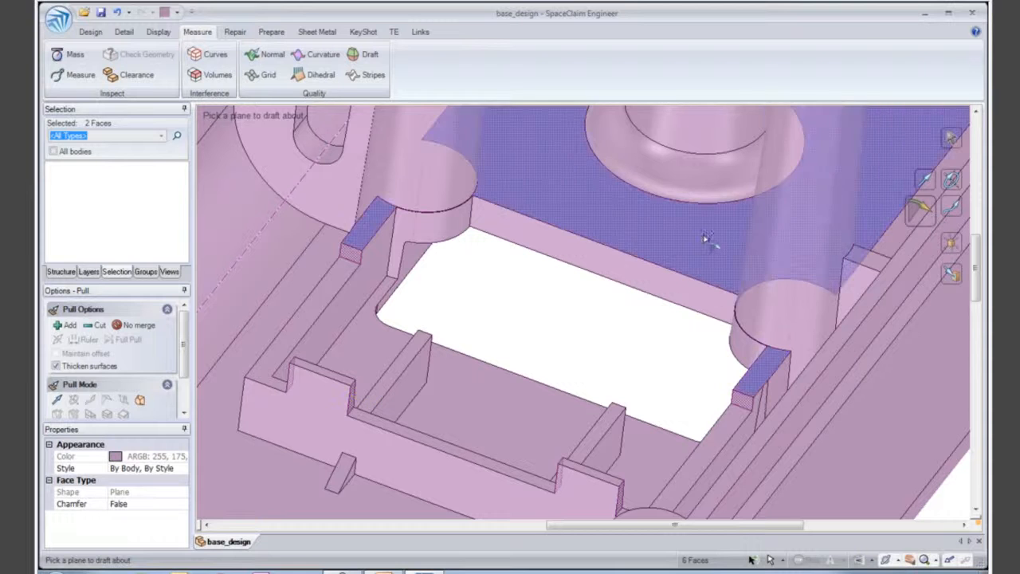
{"action": "left_click", "coordinate": [705, 241]}
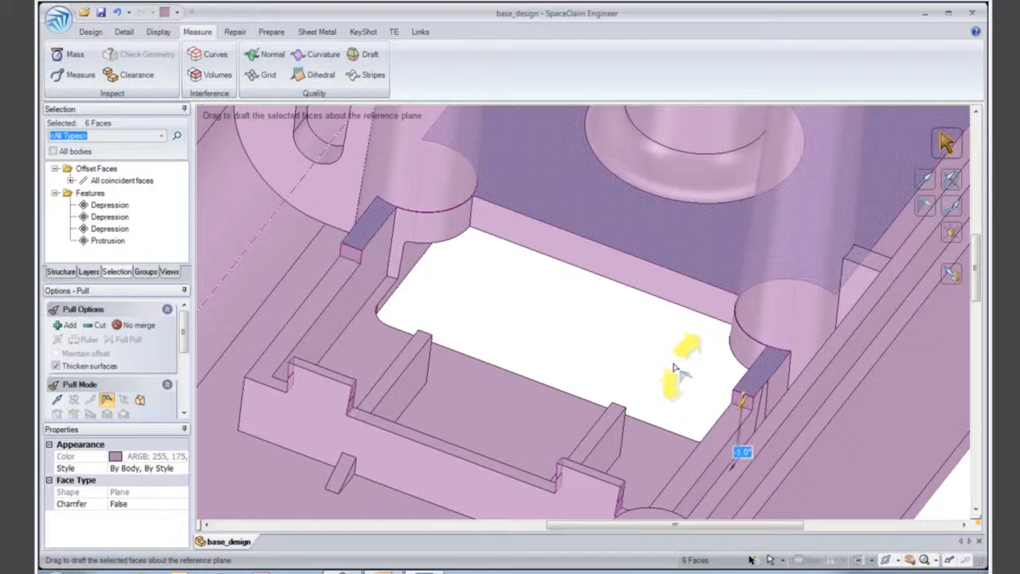
{"action": "left_click_drag", "start_coordinate": [661, 359], "coordinate": [702, 306]}
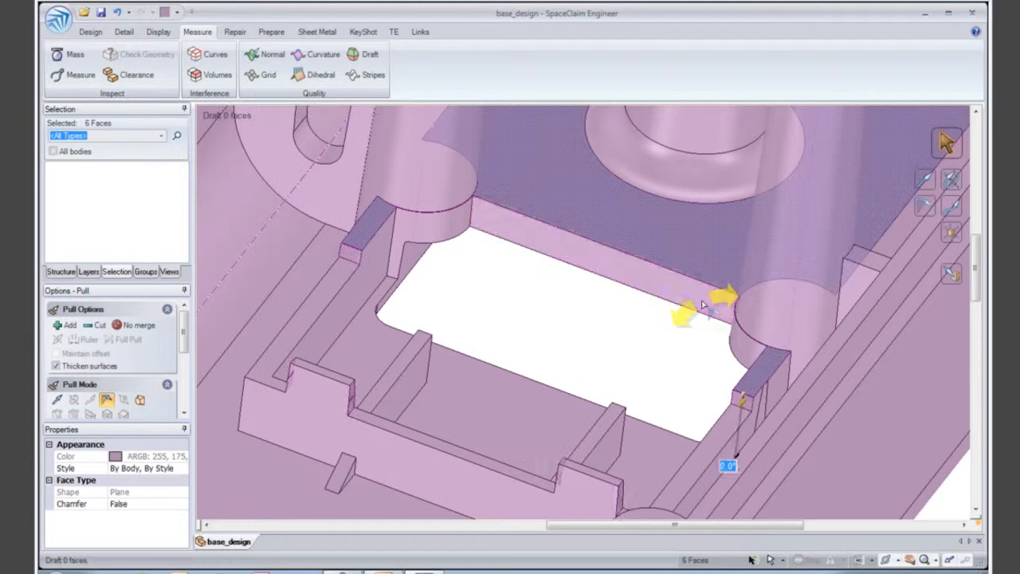
{"action": "left_click", "coordinate": [673, 344]}
{"action": "middle_click_drag", "start_coordinate": [671, 339], "coordinate": [683, 278], "text": "shift"}
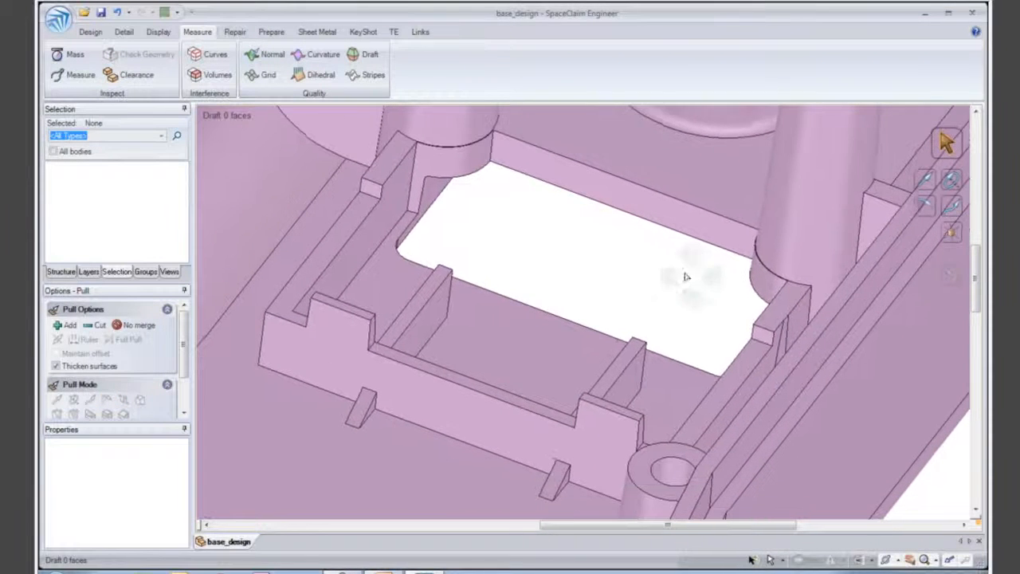
- Section the housing at the notched wall's outer face and move the section plane inward so it cuts through the four ribs
{"action": "left_click", "coordinate": [447, 387]}
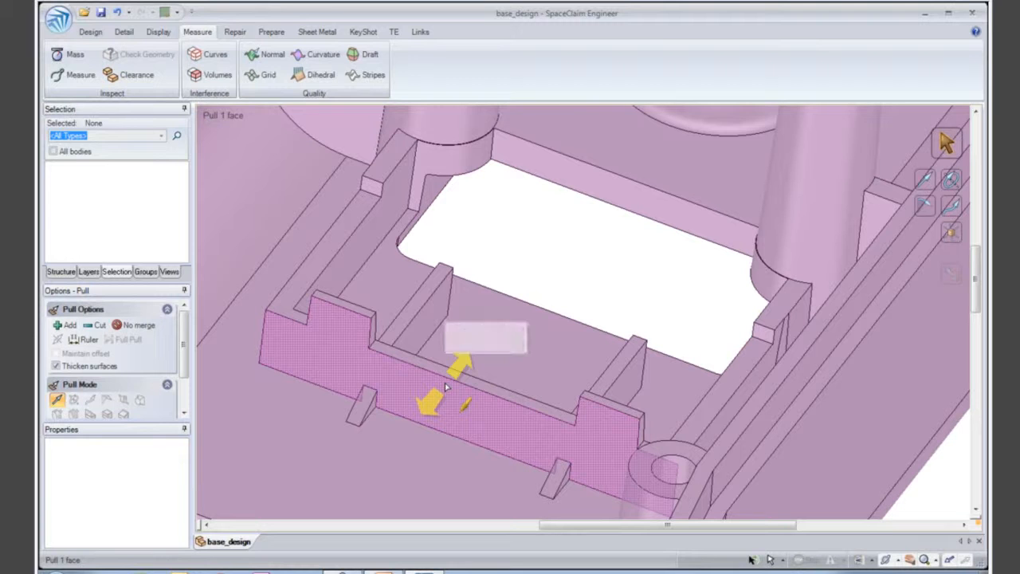
{"action": "left_click", "coordinate": [91, 32]}
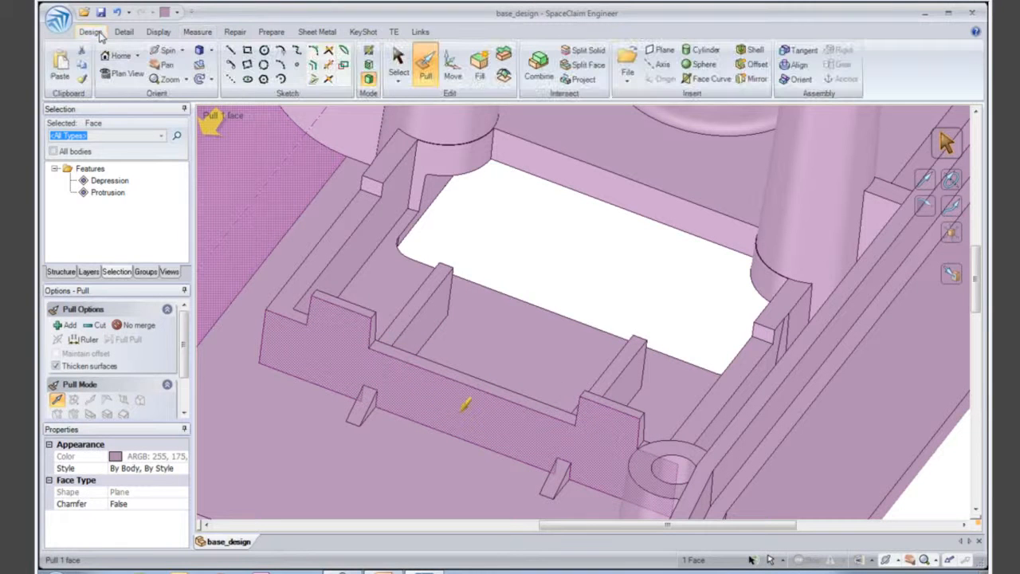
{"action": "left_click", "coordinate": [369, 65]}
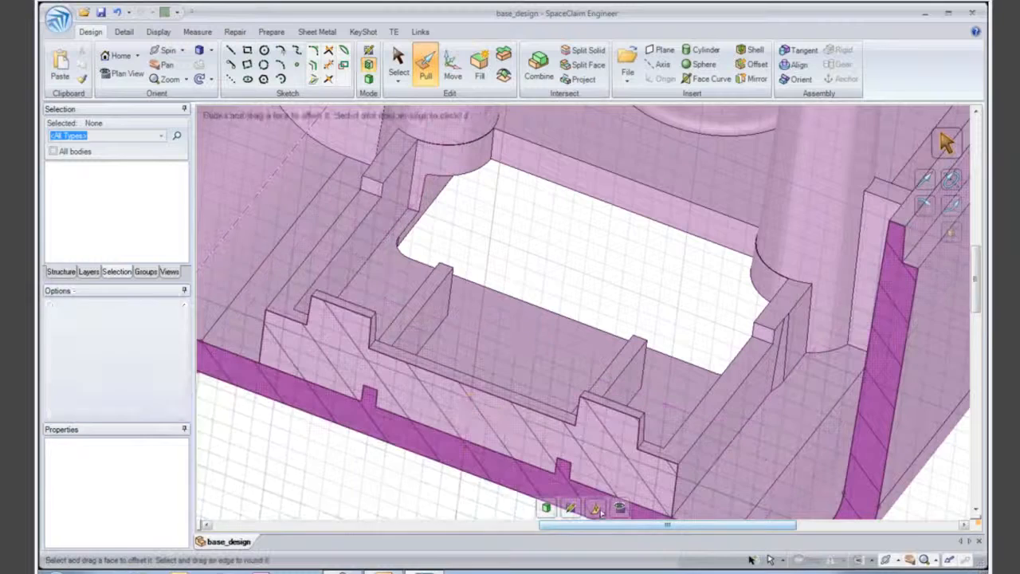
{"action": "key", "text": "m"}
{"action": "left_click_drag", "start_coordinate": [450, 430], "coordinate": [488, 374]}
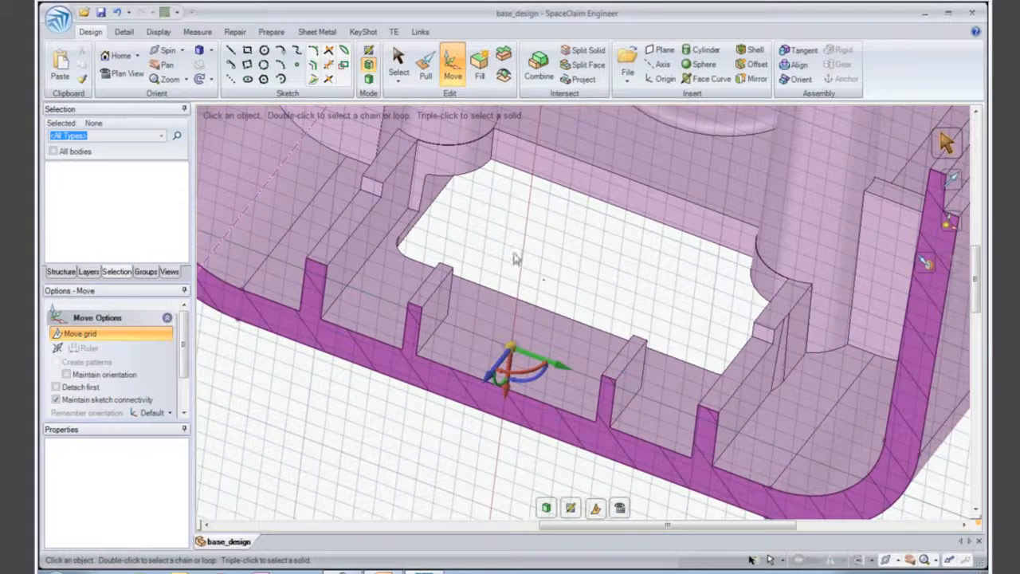
- Draft the eight side faces of the four sectioned ribs by 2° about the floor between them, and return to the full 3D view
{"action": "key", "text": "p"}
{"action": "left_click", "coordinate": [614, 429]}
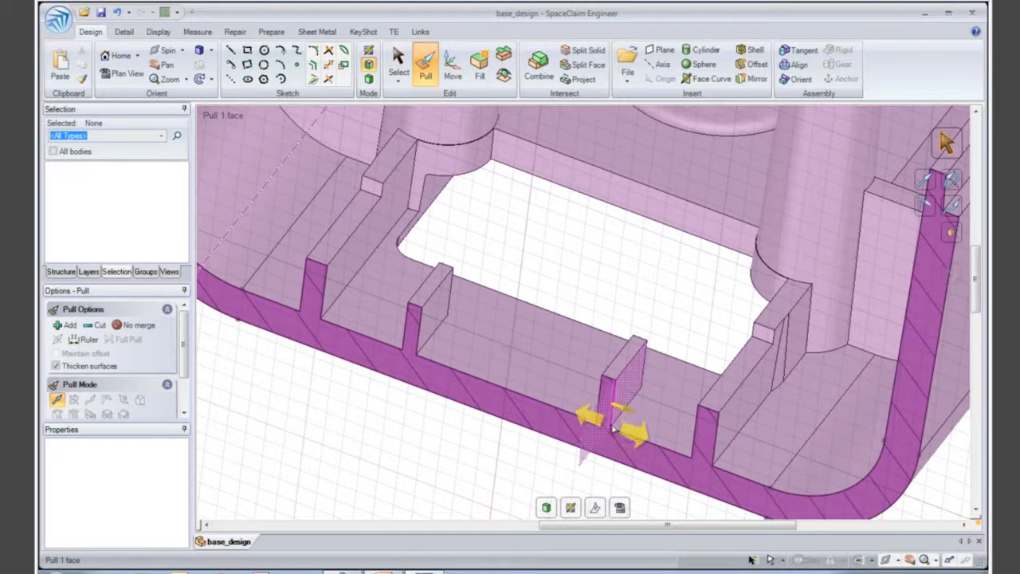
{"action": "left_click_drag", "start_coordinate": [732, 448], "coordinate": [291, 296]}
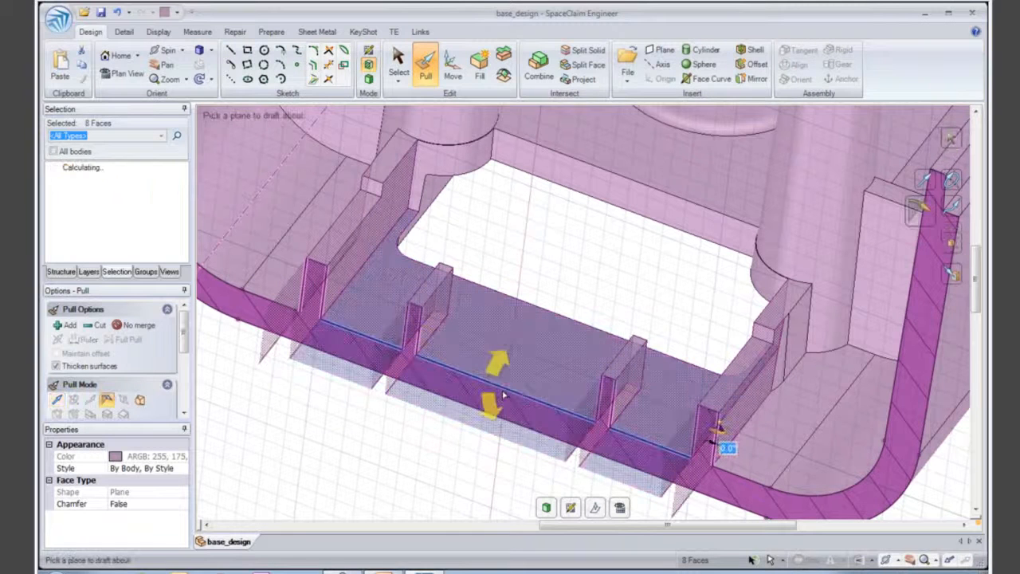
{"action": "left_click", "coordinate": [578, 446]}
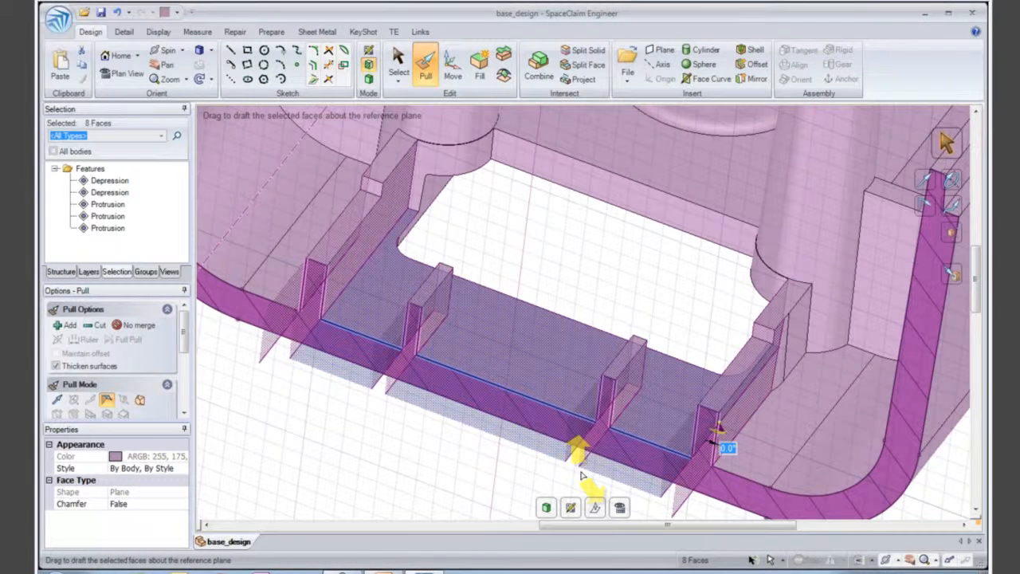
{"action": "left_click_drag", "start_coordinate": [715, 440], "coordinate": [722, 457]}
{"action": "type", "text": "4"}
{"action": "key", "text": "Return"}
{"action": "type", "text": "2"}
{"action": "key", "text": "Return"}
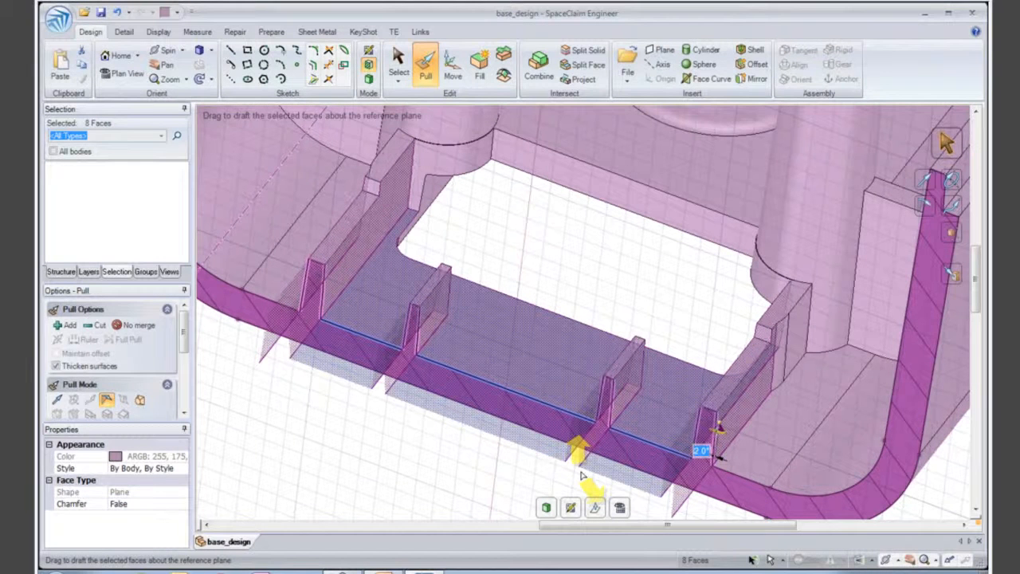
{"action": "left_click", "coordinate": [538, 457]}
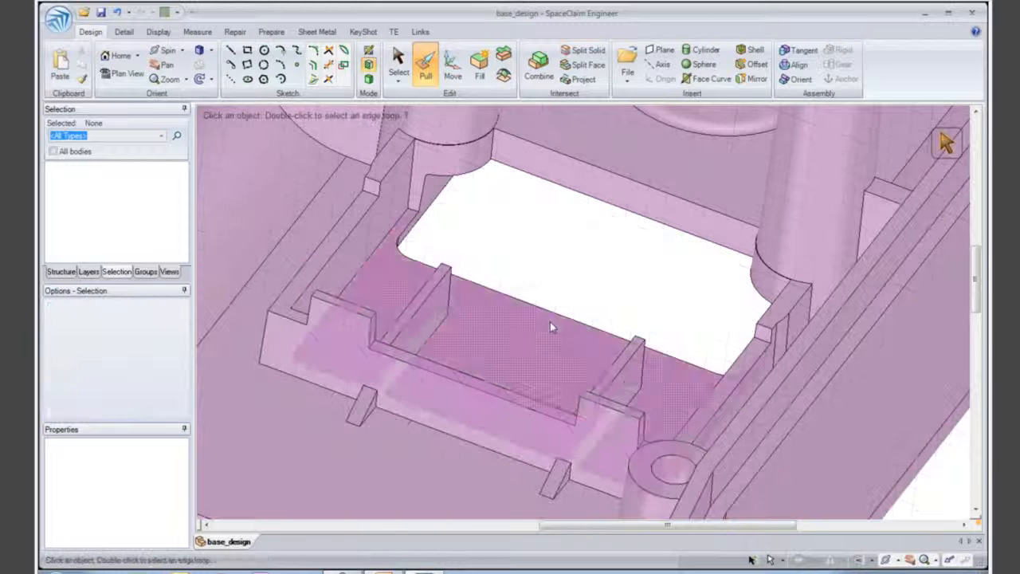
{"action": "key", "text": "s"}
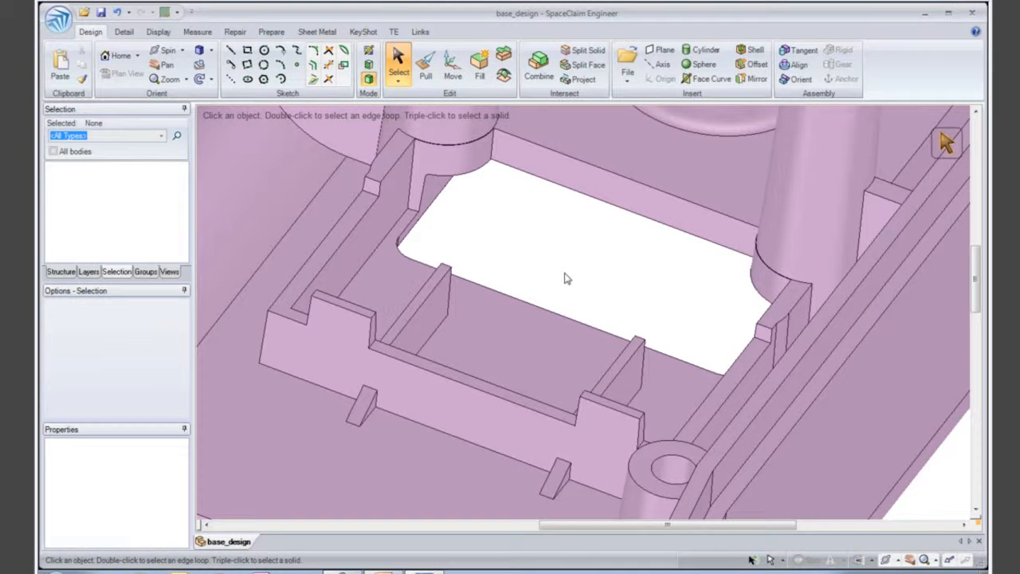
- Check the draft of the side wall, its steps, the opening's long wall and the rounded corner faces with a 1° draft analysis
{"action": "left_click", "coordinate": [195, 33]}
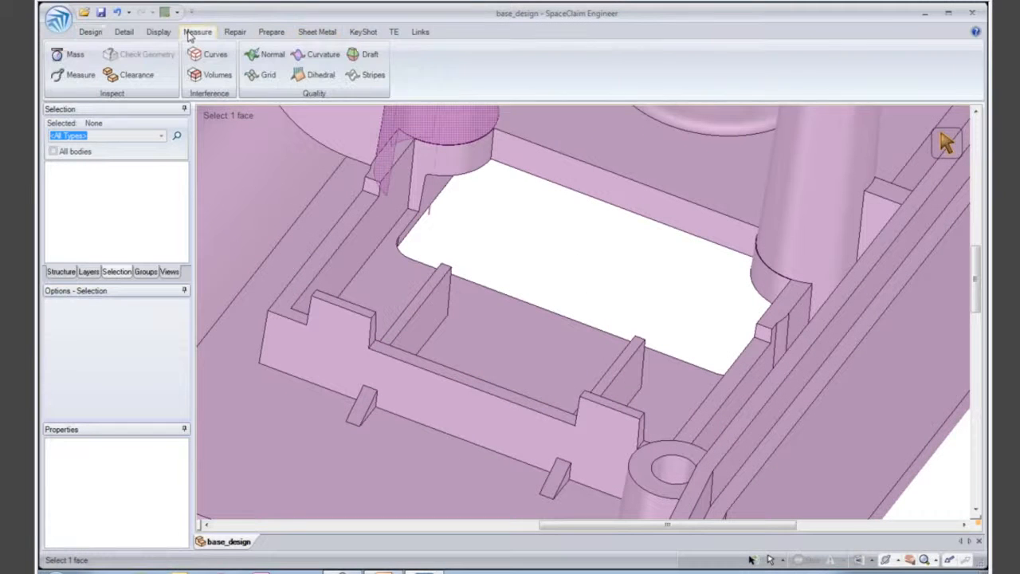
{"action": "left_click", "coordinate": [368, 54]}
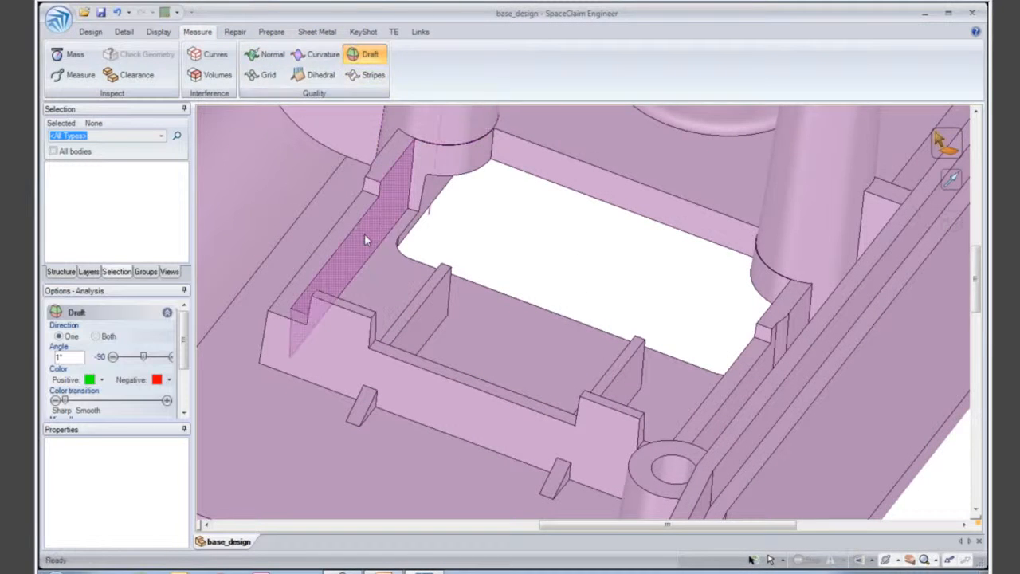
{"action": "left_click", "coordinate": [365, 233]}
{"action": "left_click", "coordinate": [367, 206], "text": "ctrl"}
{"action": "left_click", "coordinate": [392, 162], "text": "ctrl"}
{"action": "left_click", "coordinate": [421, 173], "text": "ctrl"}
{"action": "left_click", "coordinate": [542, 169], "text": "ctrl"}
{"action": "left_click", "coordinate": [766, 276], "text": "ctrl"}
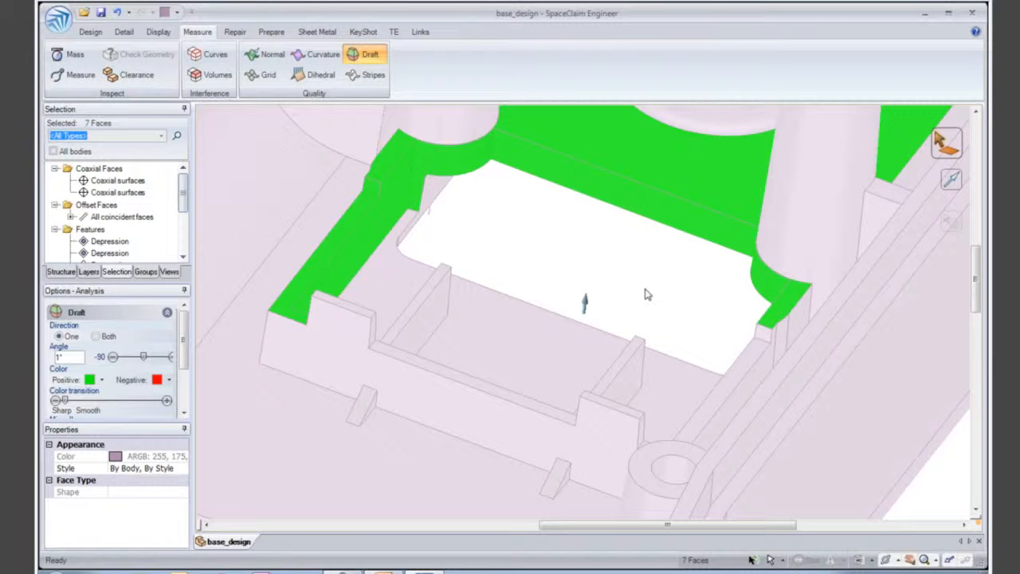
{"action": "left_click", "coordinate": [648, 294]}
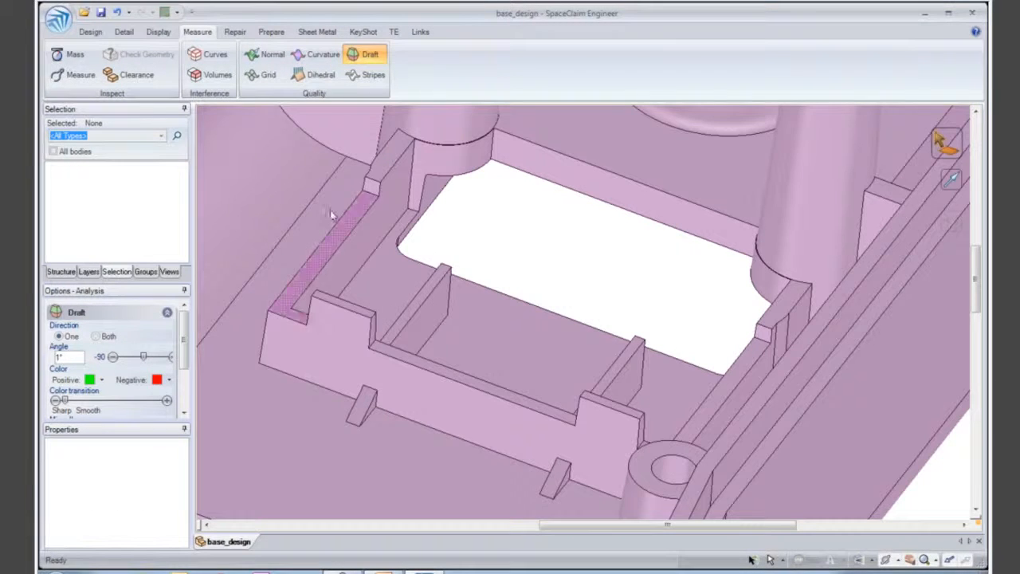
{"action": "left_click", "coordinate": [91, 33]}
{"action": "left_click", "coordinate": [398, 63]}
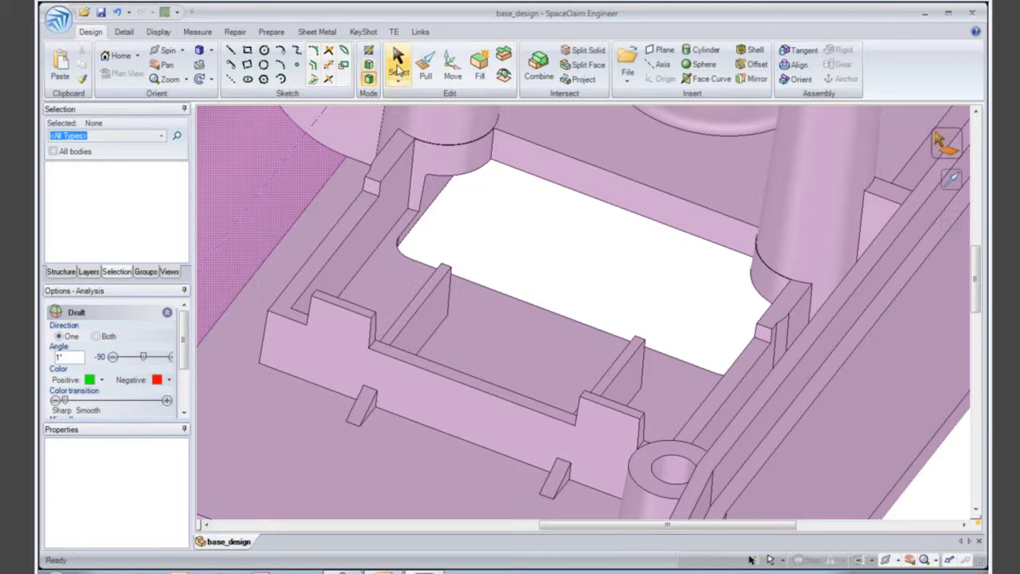
- Replace the two conical corner faces below the tall bosses beside the opening with the adjoining boss faces
{"action": "scroll", "coordinate": [534, 231], "scroll_direction": "down", "scroll_amount": 2}
{"action": "scroll", "coordinate": [535, 232], "scroll_direction": "down", "scroll_amount": 2}
{"action": "middle_click_drag", "start_coordinate": [526, 258], "coordinate": [555, 274]}
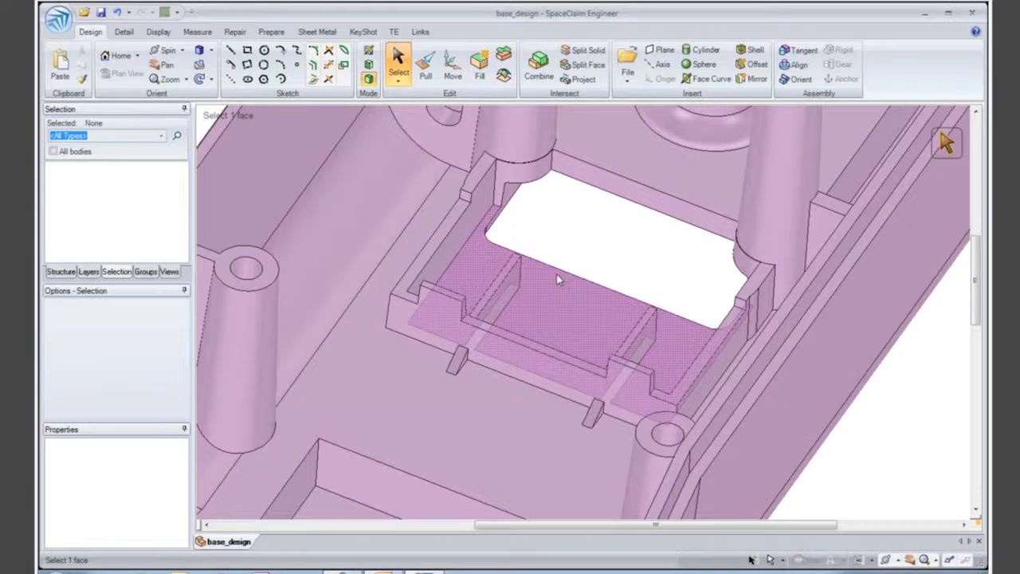
{"action": "mouse_move", "coordinate": [566, 246]}
{"action": "middle_mouse_down"}
{"action": "mouse_move", "coordinate": [563, 220]}
{"action": "mouse_move", "coordinate": [560, 251]}
{"action": "middle_mouse_up"}
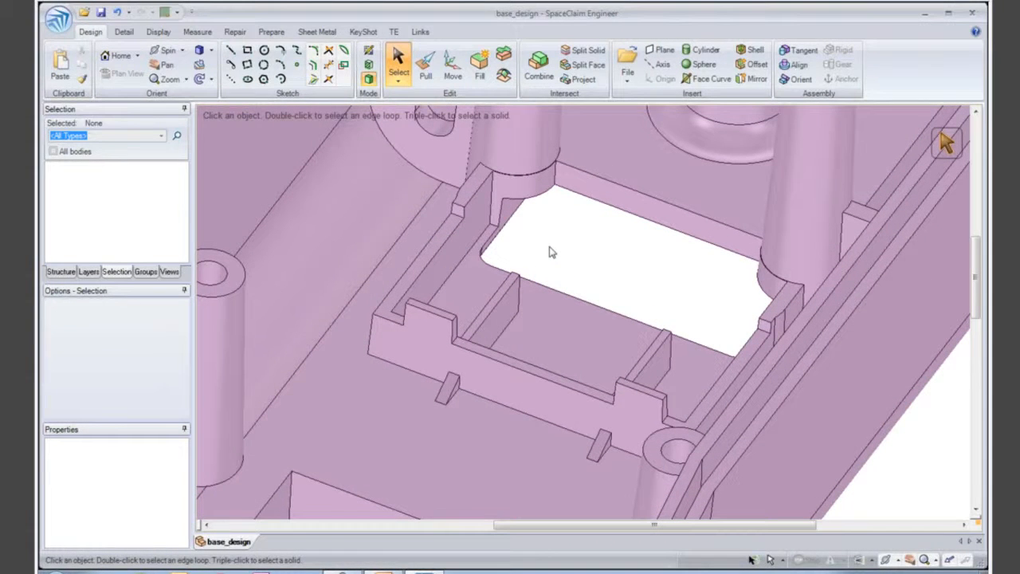
{"action": "key", "text": "e"}
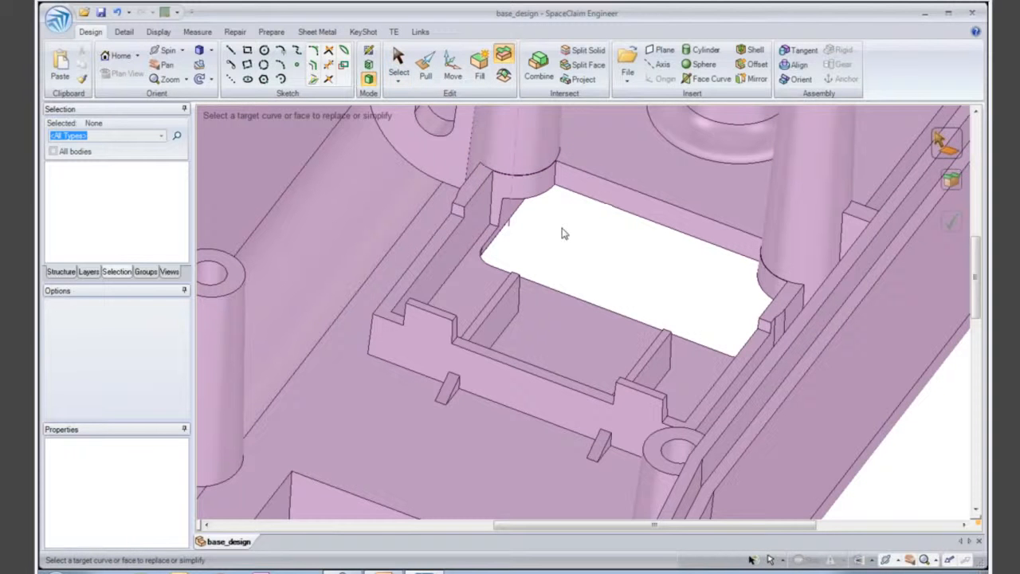
{"action": "left_click", "coordinate": [544, 185]}
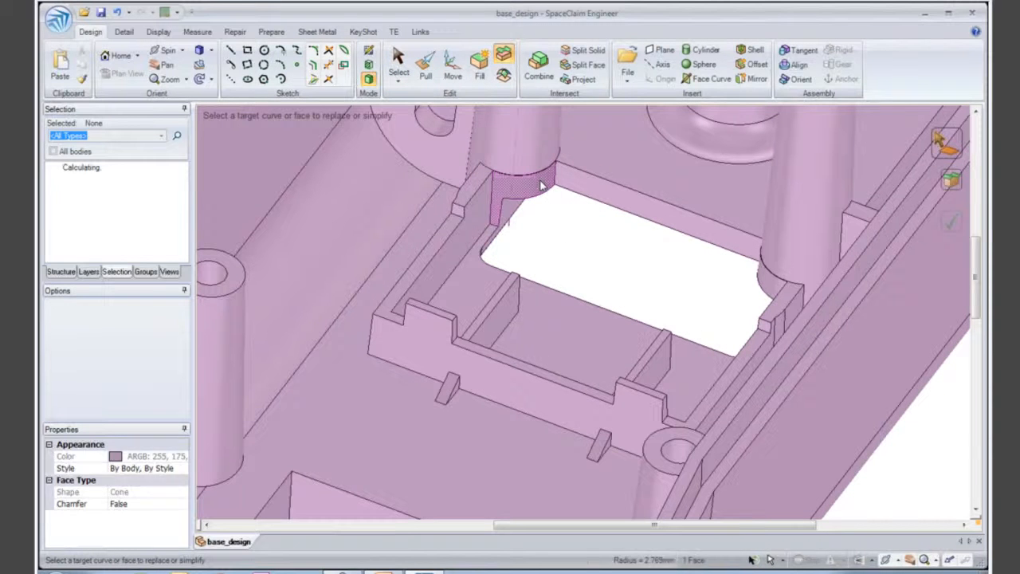
{"action": "key", "text": "Return"}
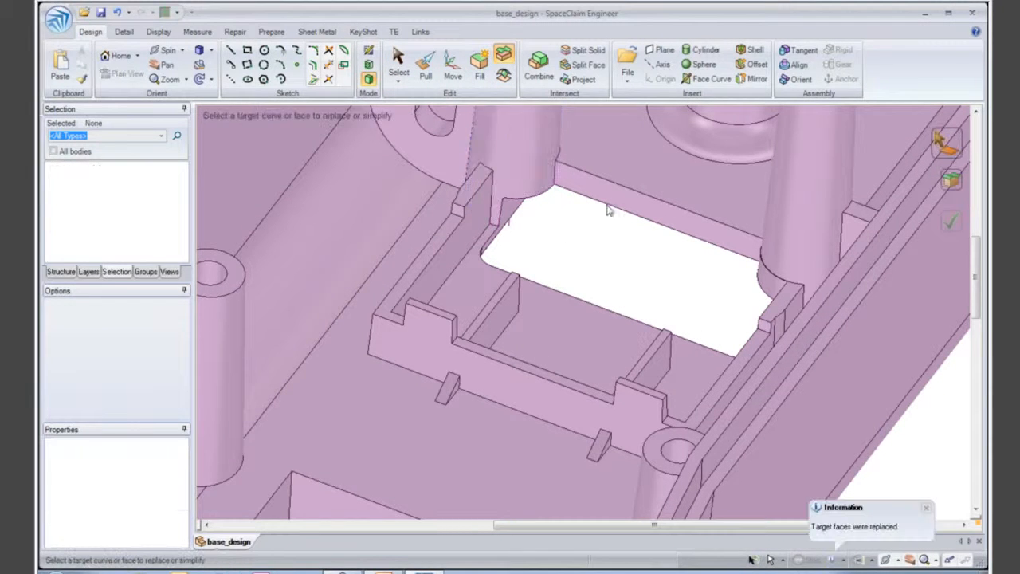
{"action": "left_click", "coordinate": [772, 285]}
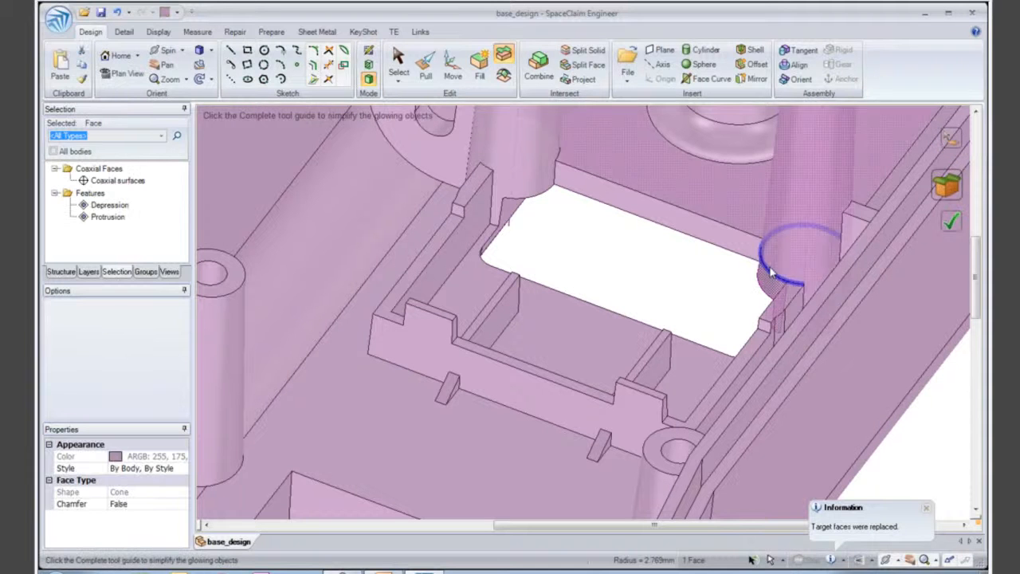
{"action": "key", "text": "Return"}
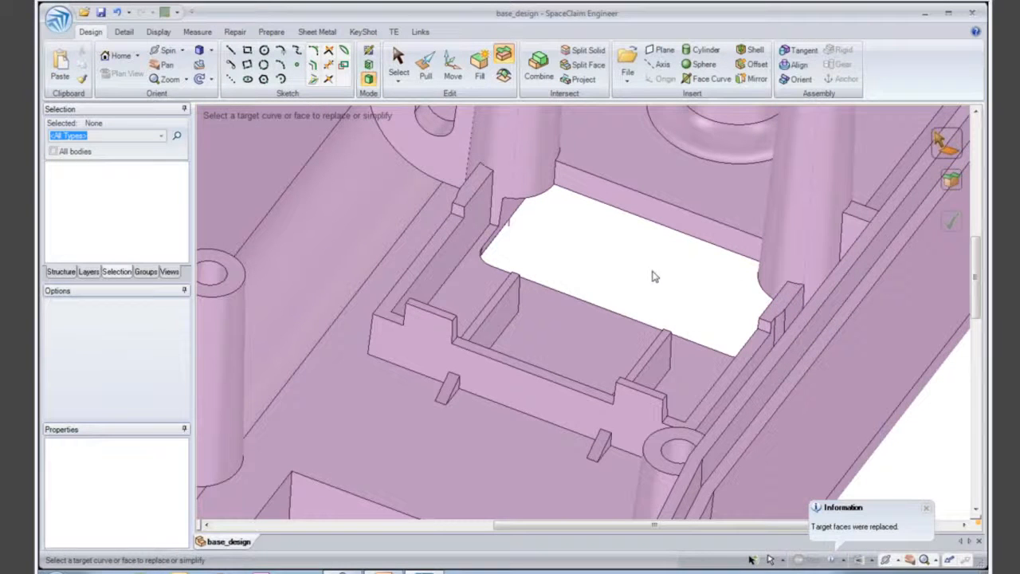
- Remove the small rib on the notched wall's outer side, the one farther from the hollow screw boss, using Fill
{"action": "left_click", "coordinate": [399, 57]}
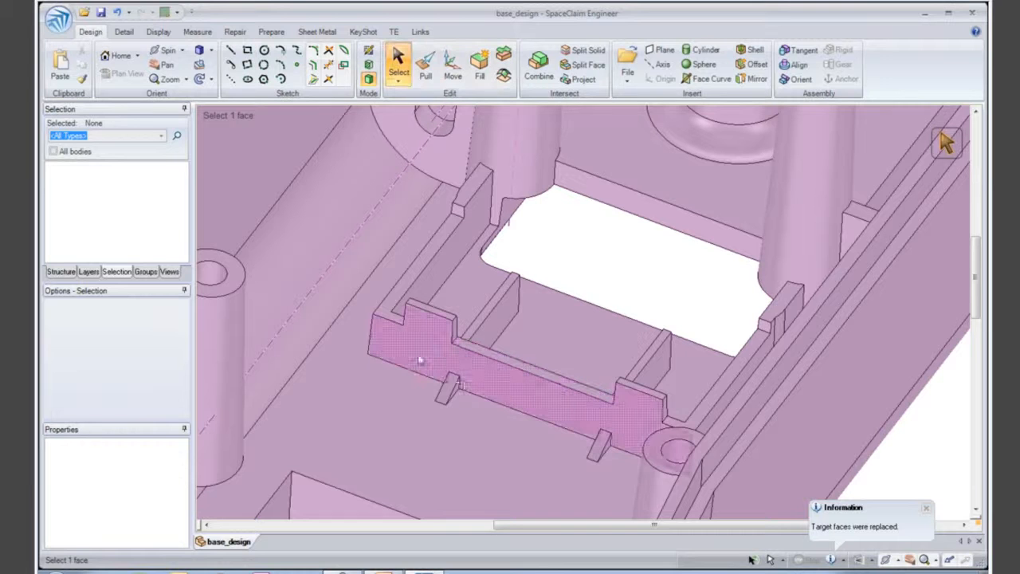
{"action": "left_click", "coordinate": [476, 418]}
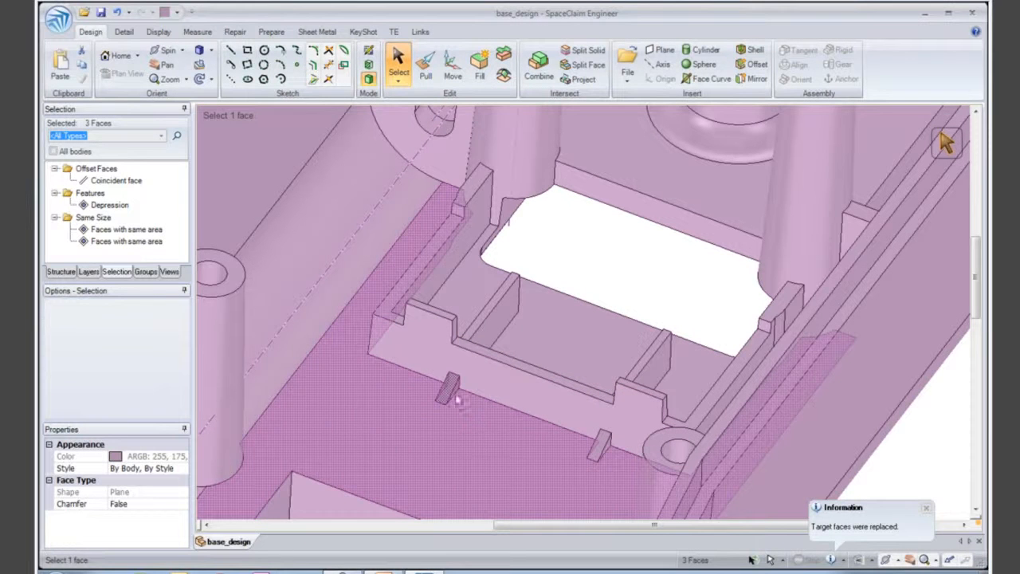
{"action": "left_click", "coordinate": [480, 67]}
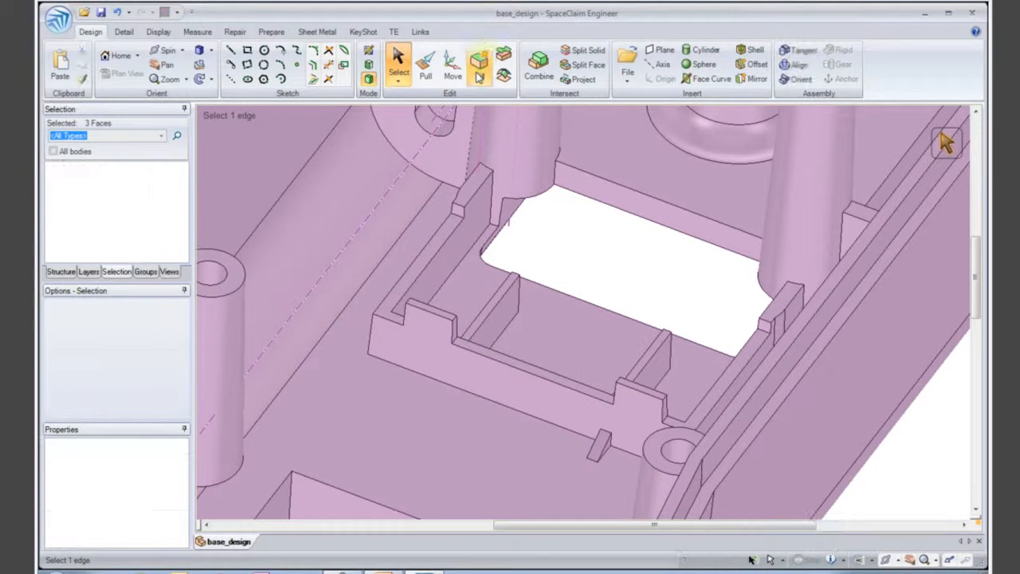
- Remove the small rib beside the hollow screw boss and the seven vent slots in the end wall using Fill
{"action": "left_click", "coordinate": [623, 475]}
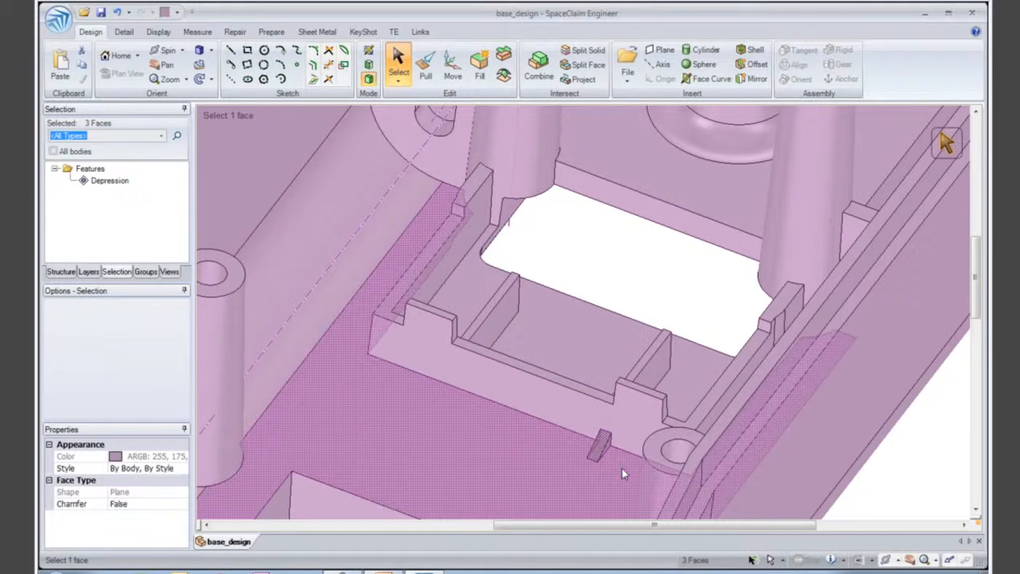
{"action": "left_click", "coordinate": [479, 67]}
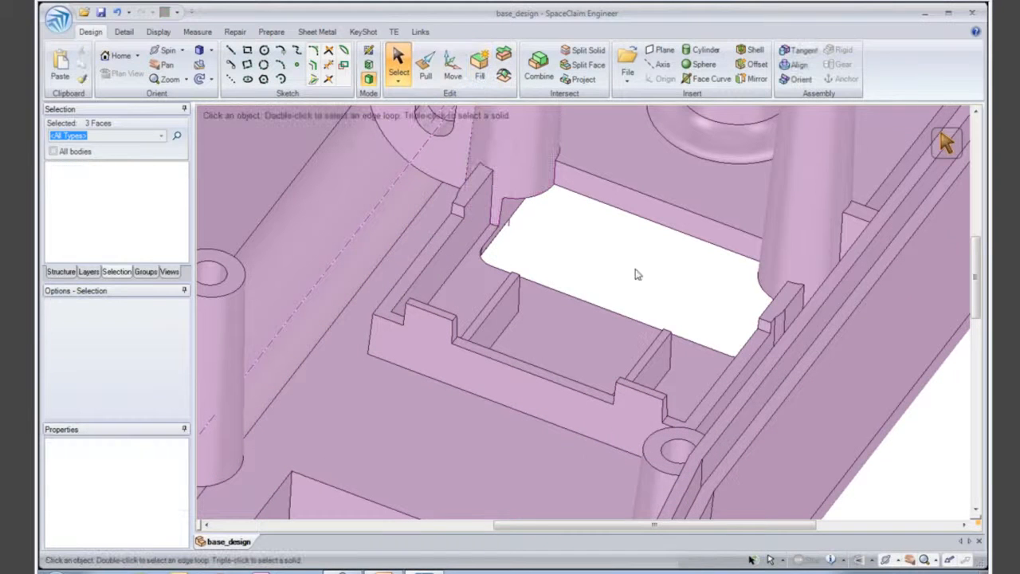
{"action": "middle_click_drag", "start_coordinate": [671, 295], "coordinate": [672, 152], "text": "ctrl"}
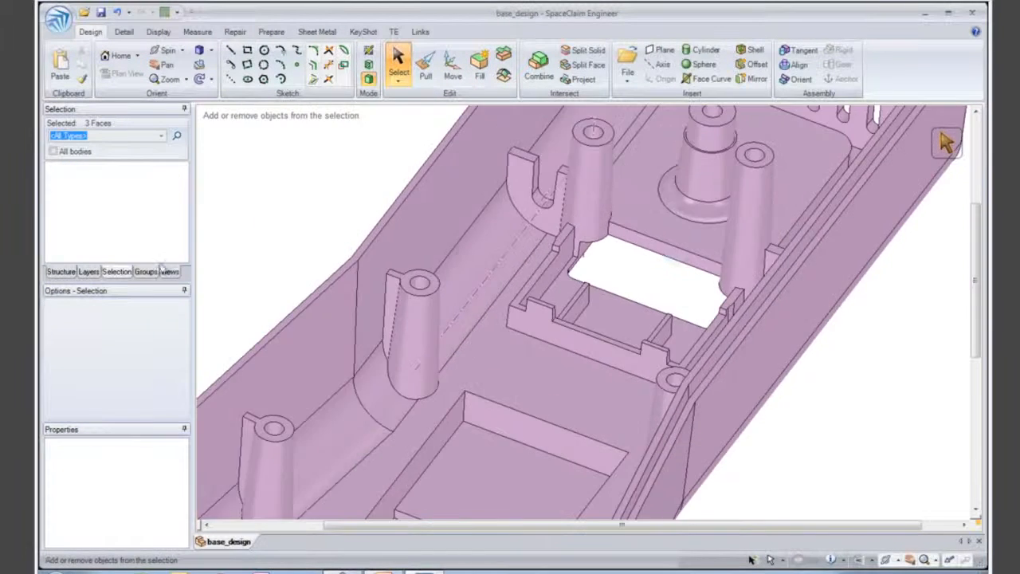
{"action": "left_click", "coordinate": [67, 272]}
{"action": "middle_click_drag", "start_coordinate": [626, 274], "coordinate": [565, 129]}
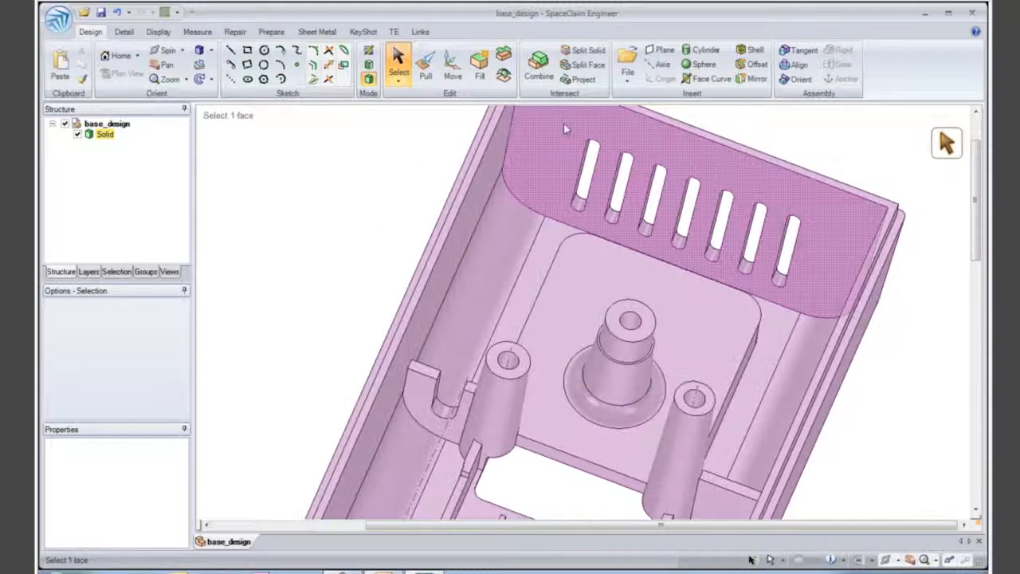
{"action": "left_click_drag", "start_coordinate": [705, 229], "coordinate": [820, 309]}
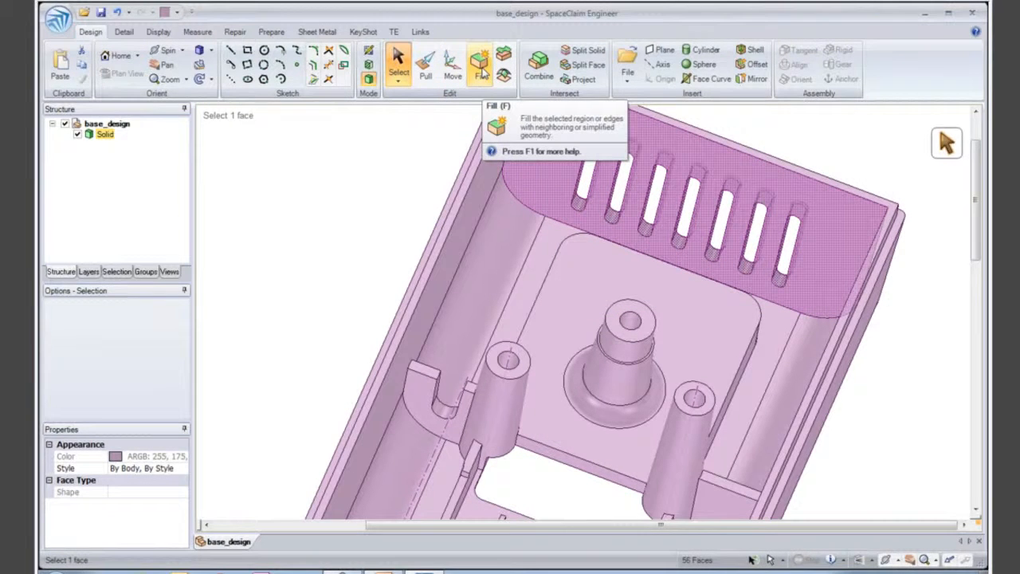
{"action": "left_click", "coordinate": [482, 72]}
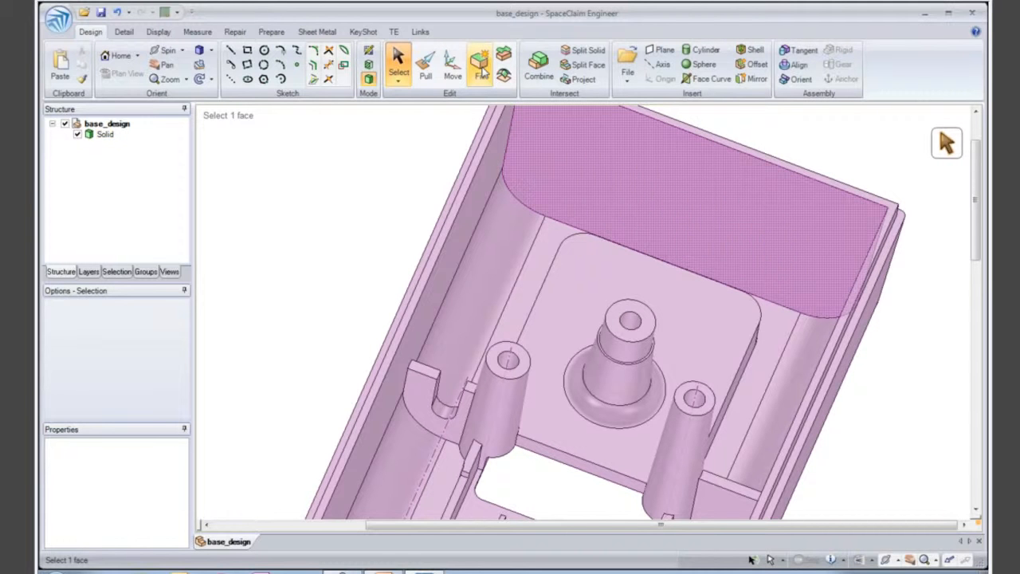
- Select all boss holes with the same radius as the tall boss's hole and remove them together with Fill
{"action": "middle_click_drag", "start_coordinate": [609, 320], "coordinate": [609, 295], "text": "ctrl"}
{"action": "middle_click_drag", "start_coordinate": [607, 266], "coordinate": [539, 291]}
{"action": "left_click", "coordinate": [539, 291]}
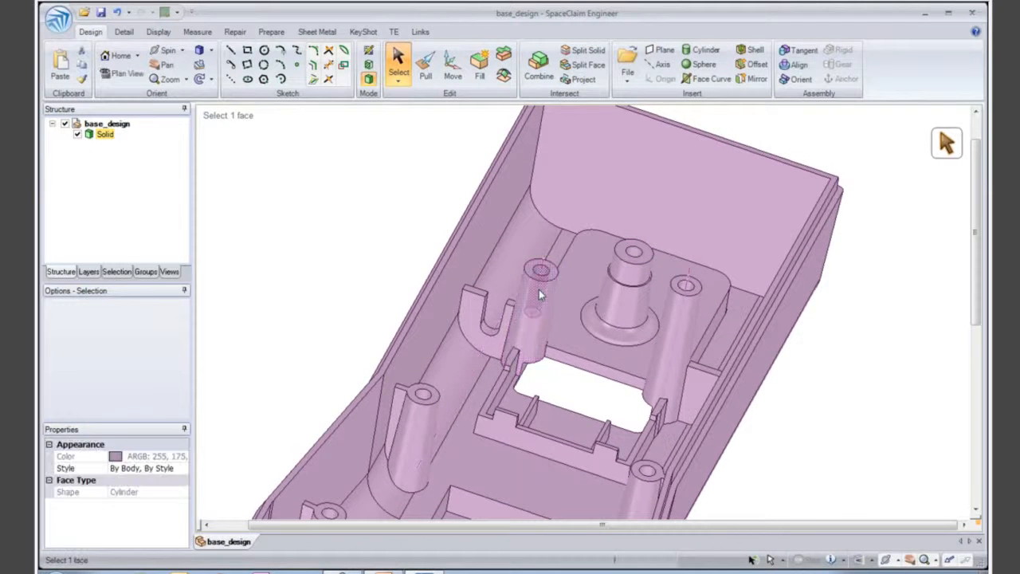
{"action": "left_click", "coordinate": [124, 273]}
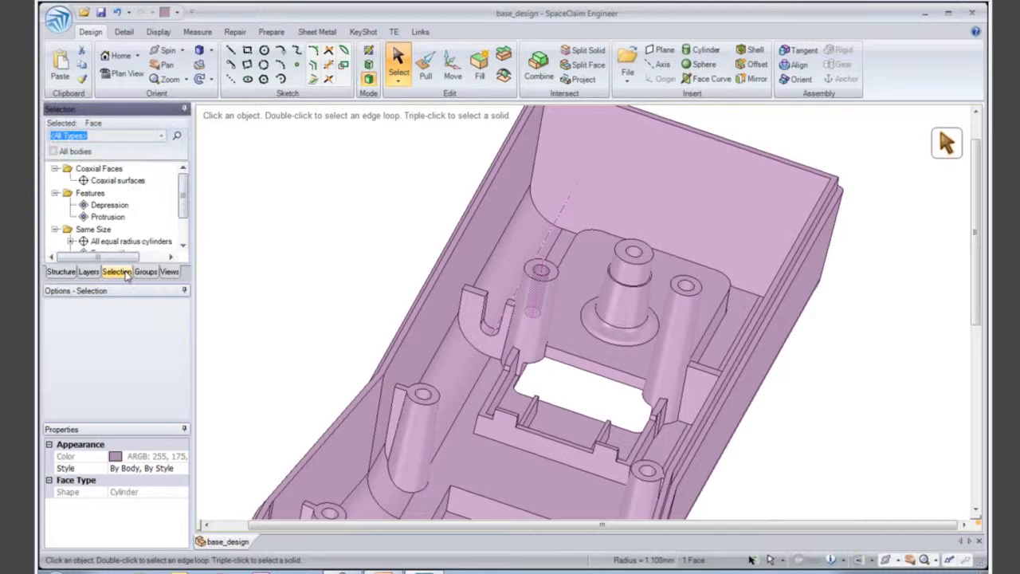
{"action": "left_click", "coordinate": [127, 240]}
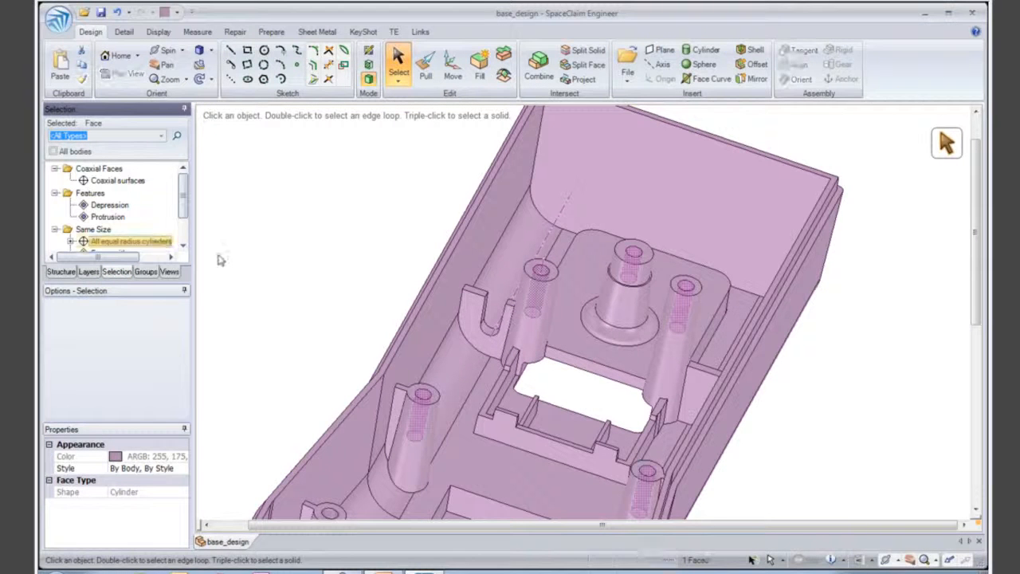
{"action": "scroll", "coordinate": [300, 256], "scroll_direction": "down", "scroll_amount": 3}
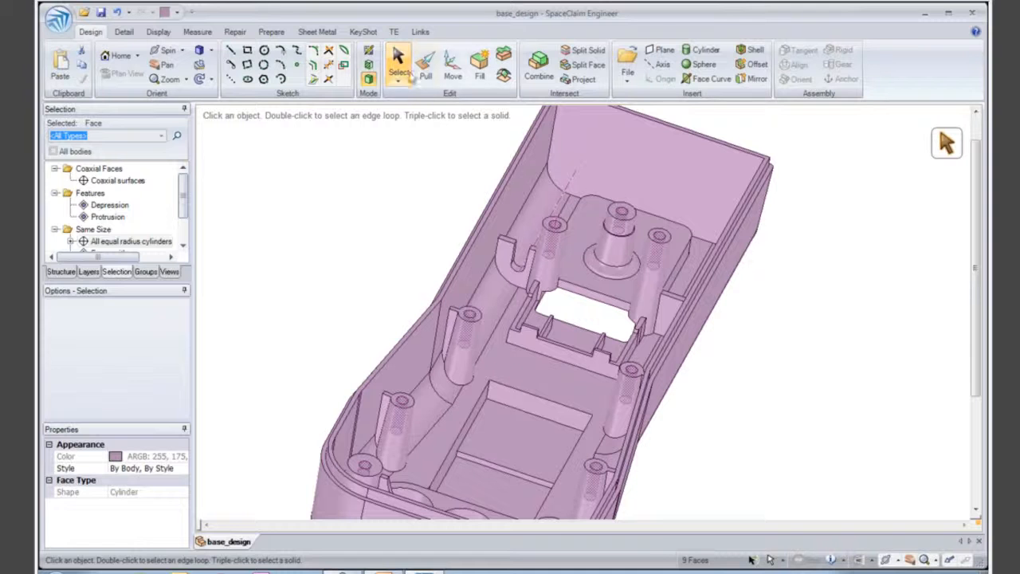
{"action": "left_click", "coordinate": [425, 70]}
{"action": "mouse_move", "coordinate": [343, 180]}
{"action": "left_mouse_down"}
{"action": "mouse_move", "coordinate": [334, 179]}
{"action": "mouse_move", "coordinate": [345, 186]}
{"action": "left_mouse_up"}
{"action": "left_click", "coordinate": [480, 71]}
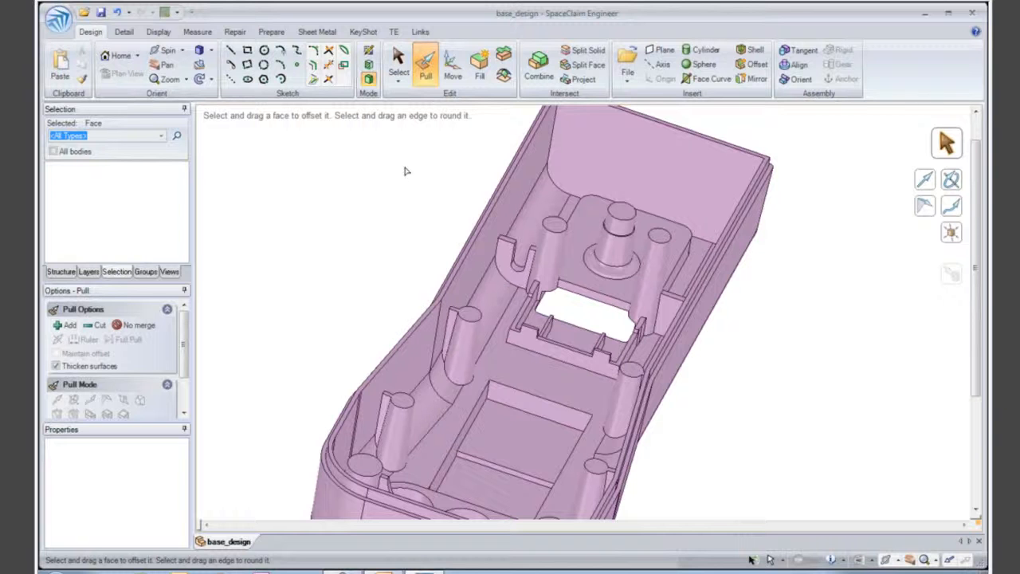
- Examine the whole simplified housing from the inside, then turn it over to its outer side
{"action": "left_click", "coordinate": [61, 271]}
{"action": "middle_click_drag", "start_coordinate": [380, 256], "coordinate": [303, 275]}
{"action": "middle_click_drag", "start_coordinate": [373, 205], "coordinate": [421, 257]}
{"action": "left_click", "coordinate": [391, 251]}
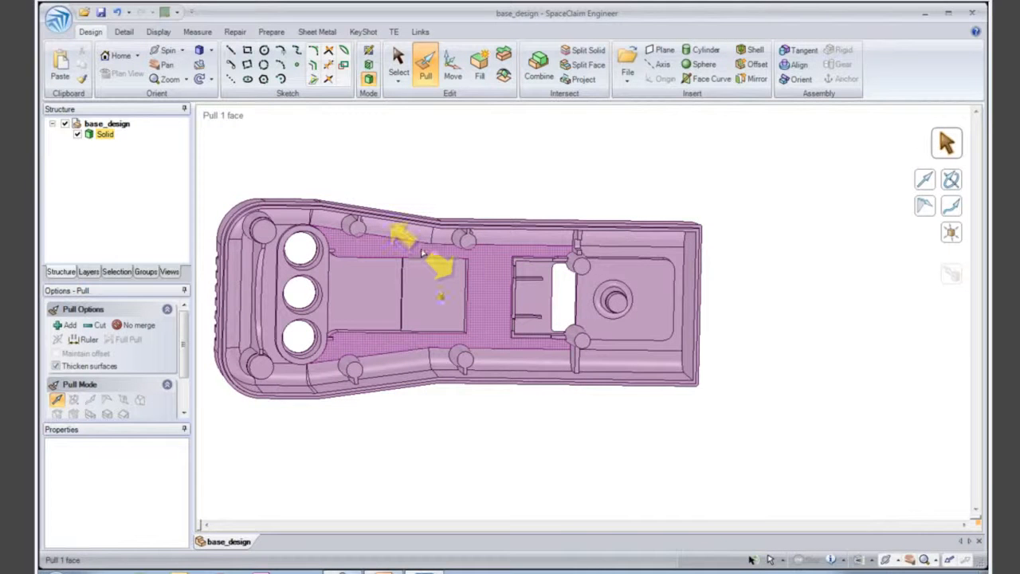
{"action": "middle_click_drag", "start_coordinate": [421, 255], "coordinate": [481, 443]}
{"action": "left_click", "coordinate": [436, 255]}
{"action": "left_click", "coordinate": [480, 443]}
{"action": "left_click", "coordinate": [399, 62]}
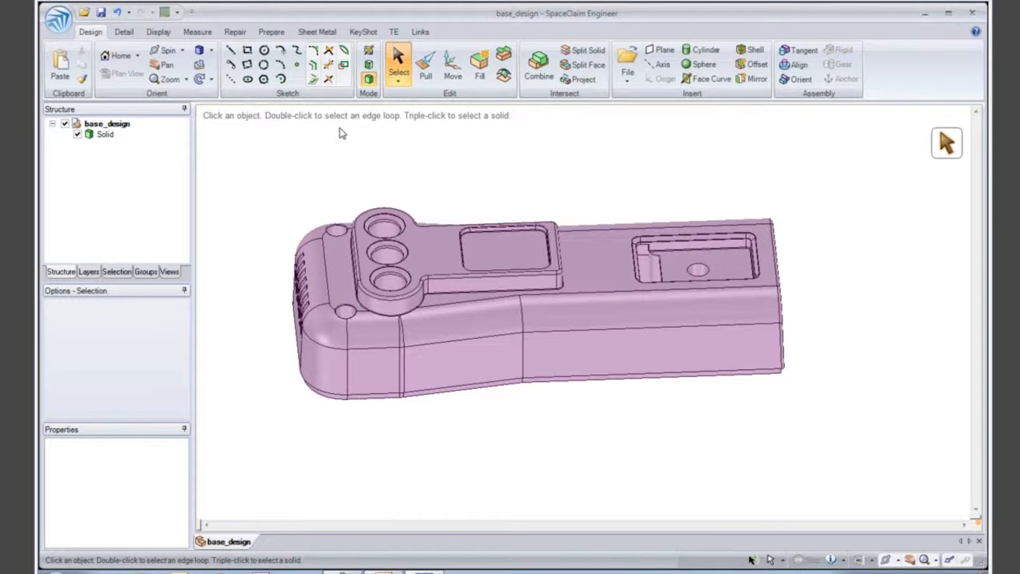
- Create a new component named core-cavity under base_design
{"action": "left_click", "coordinate": [117, 128]}
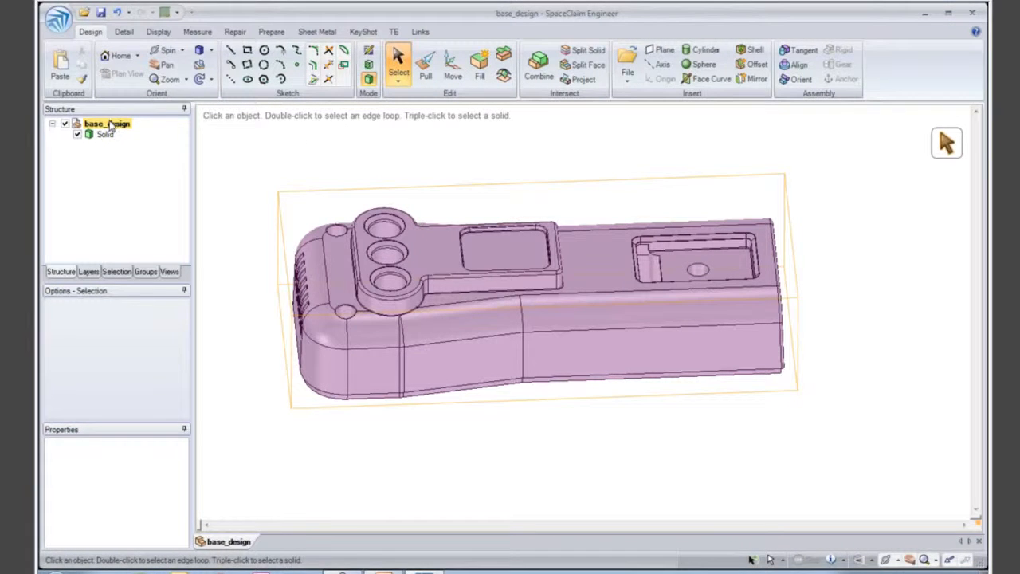
{"action": "right_click", "coordinate": [118, 130]}
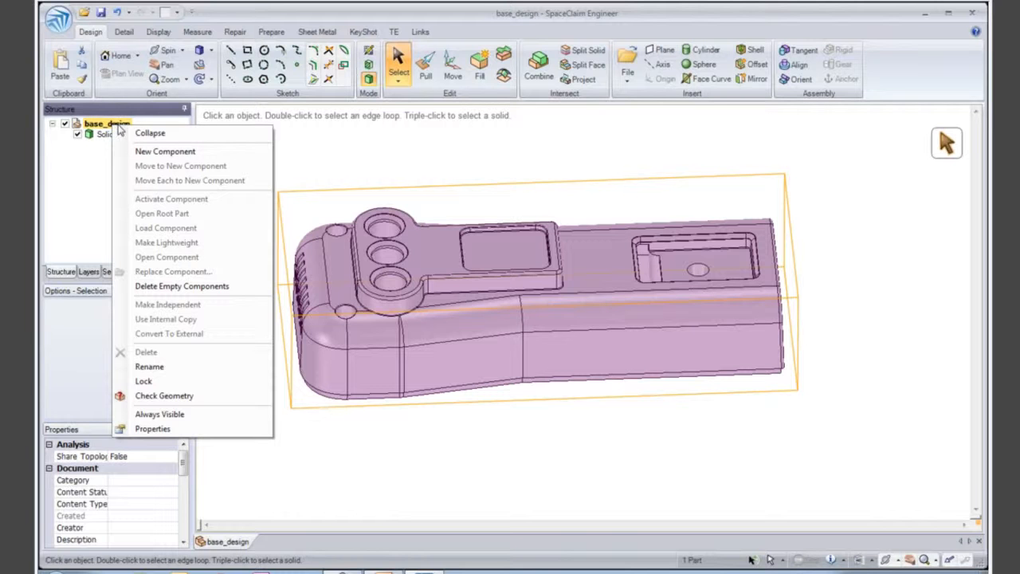
{"action": "left_click", "coordinate": [156, 150]}
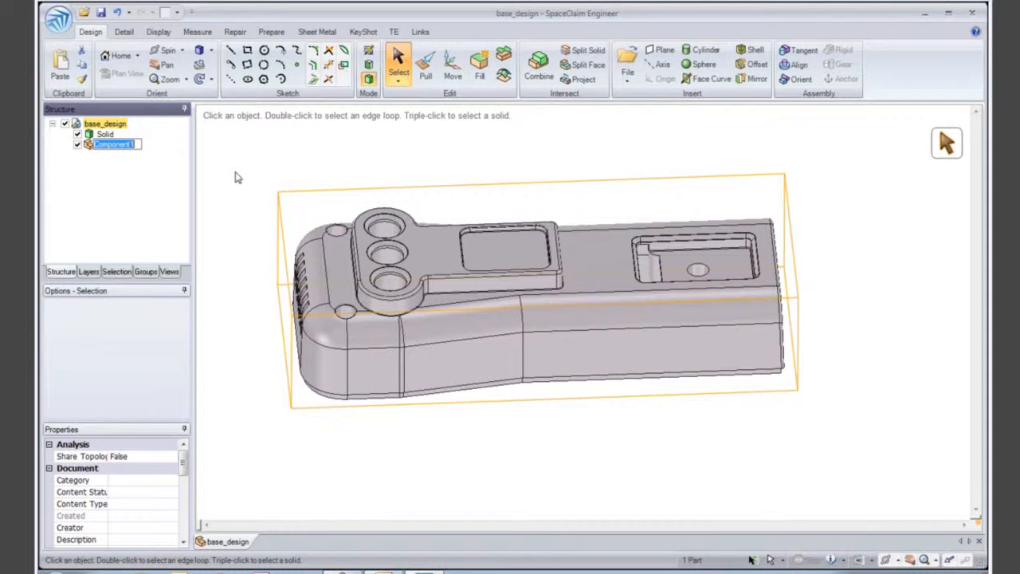
{"action": "type", "text": "core-cavity"}
{"action": "key", "text": "Return"}
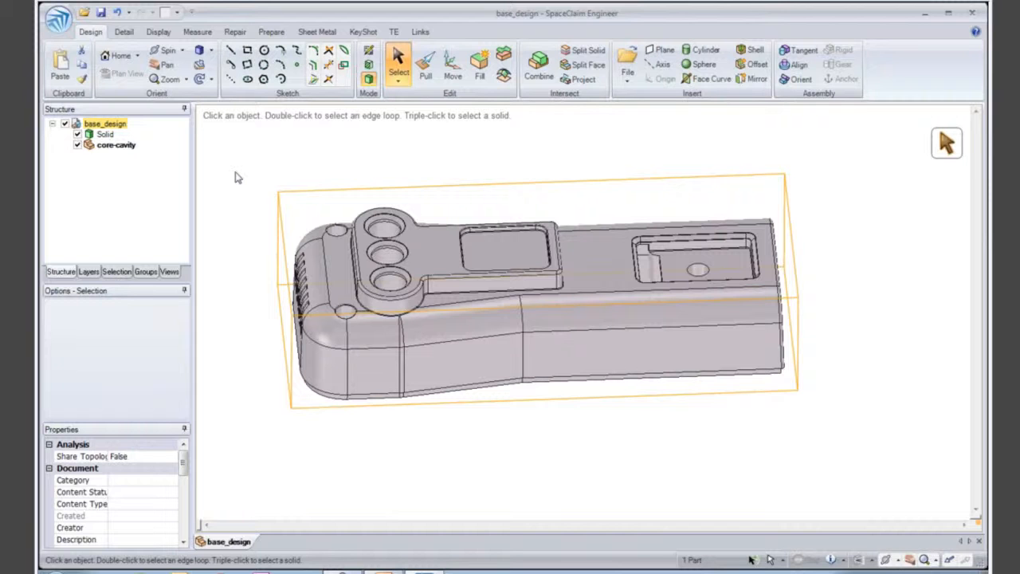
{"action": "left_click", "coordinate": [235, 177]}
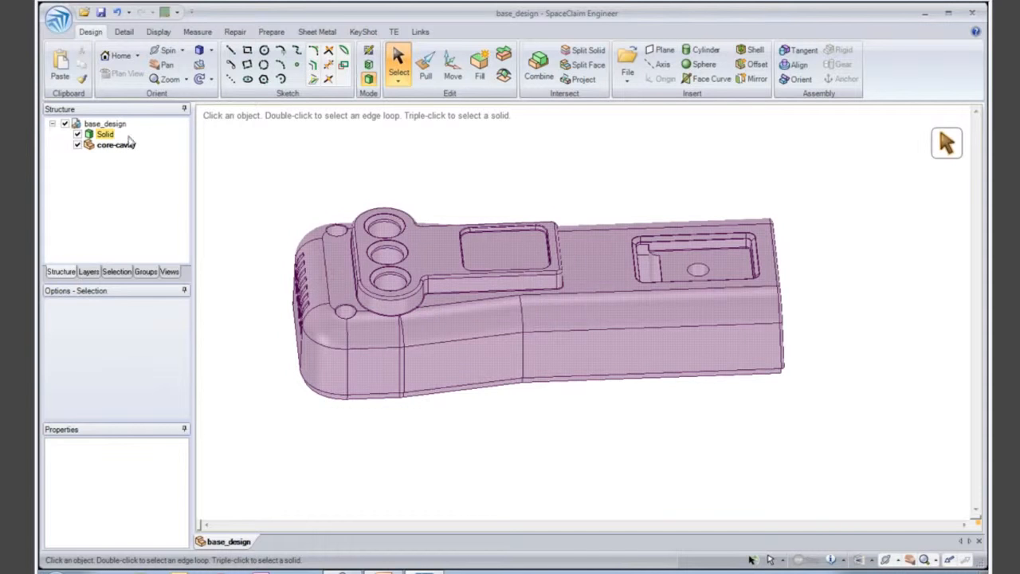
- Sketch a center rectangle of about 154 × 66 mm around the housing on the raised pad's outer face, centered on the recess edge's midpoint
{"action": "left_click", "coordinate": [430, 241]}
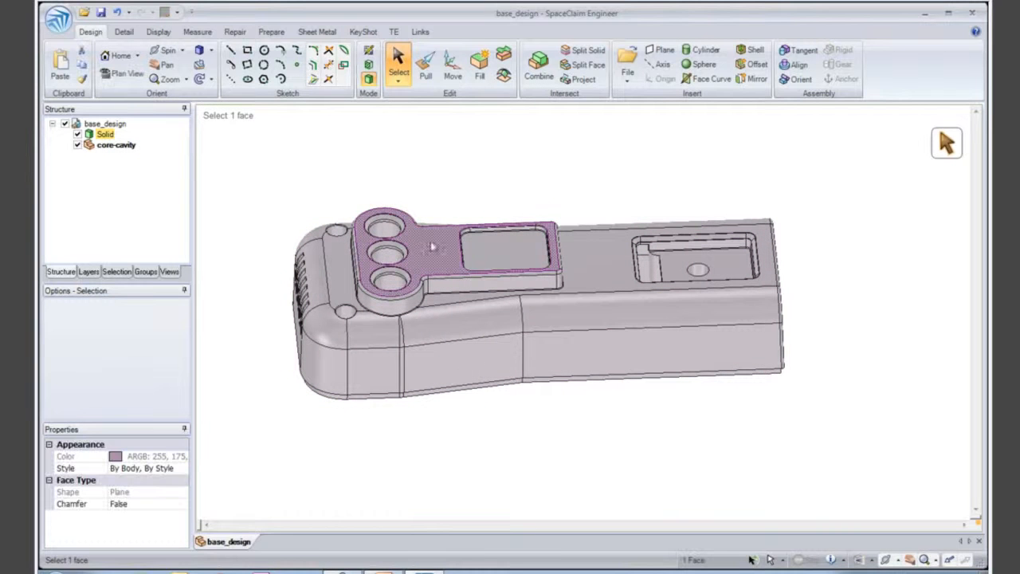
{"action": "left_click", "coordinate": [248, 53]}
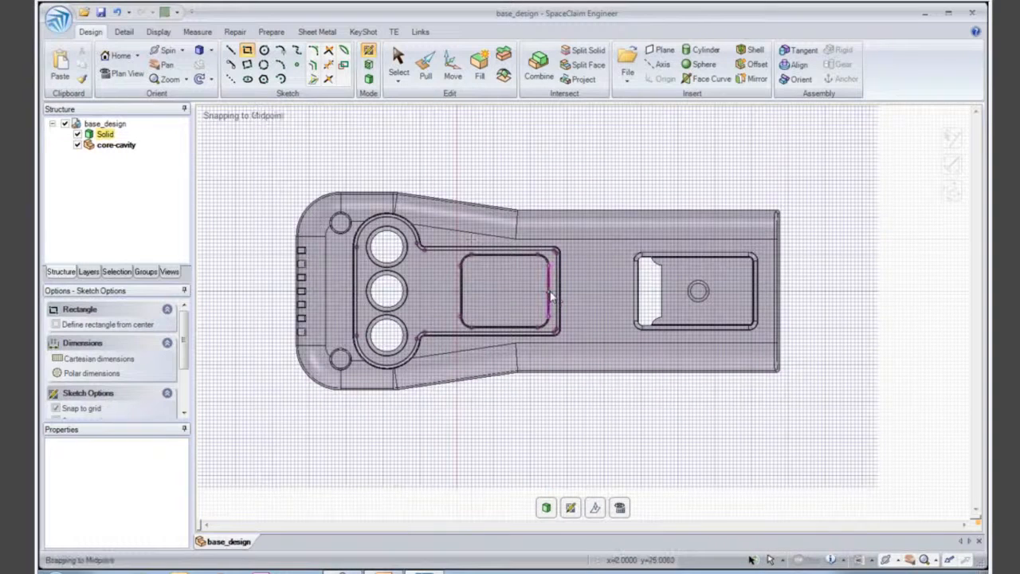
{"action": "left_click", "coordinate": [549, 292]}
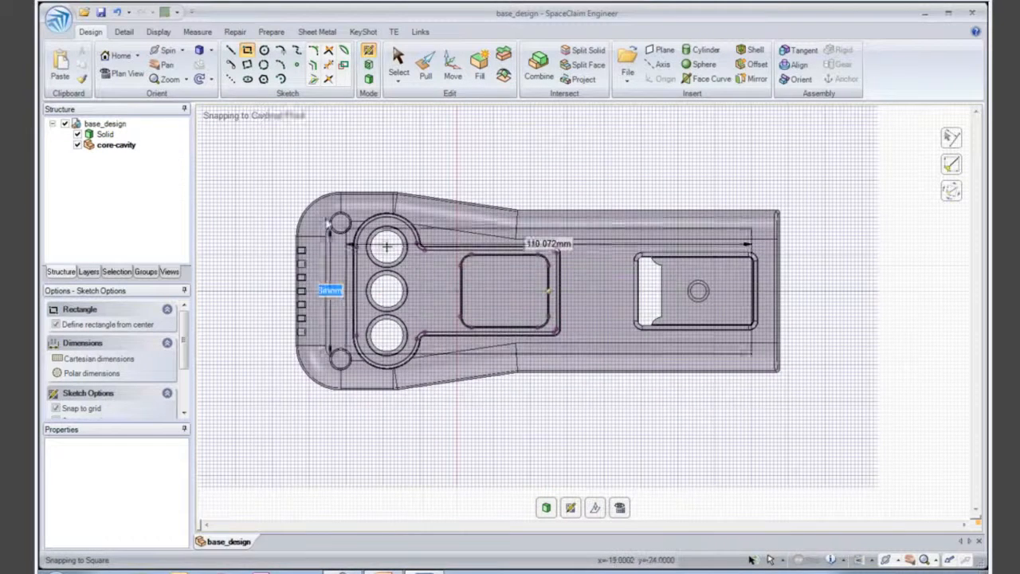
{"action": "left_click", "coordinate": [268, 176]}
- Pull the rectangle in both directions into a solid block that fully encloses the housing
{"action": "middle_click_drag", "start_coordinate": [299, 204], "coordinate": [301, 145]}
{"action": "left_click", "coordinate": [426, 68]}
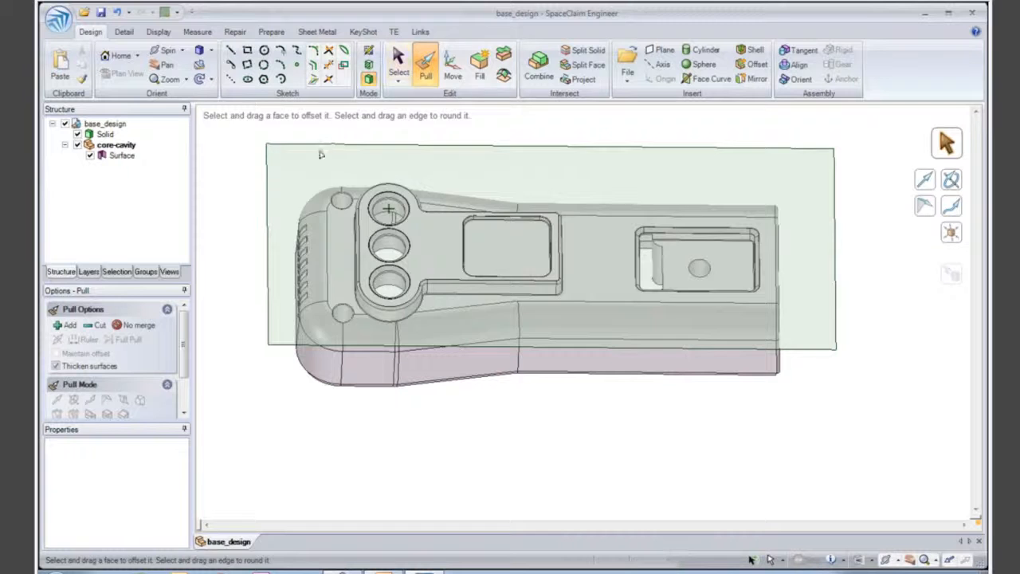
{"action": "left_click", "coordinate": [310, 176]}
{"action": "left_click_drag", "start_coordinate": [309, 175], "coordinate": [311, 256]}
{"action": "mouse_move", "coordinate": [312, 251]}
{"action": "middle_mouse_down"}
{"action": "mouse_move", "coordinate": [317, 194]}
{"action": "mouse_move", "coordinate": [315, 235]}
{"action": "middle_mouse_up"}
{"action": "left_click_drag", "start_coordinate": [315, 236], "coordinate": [318, 216]}
{"action": "left_click", "coordinate": [317, 154]}
{"action": "left_click", "coordinate": [318, 193]}
- Section the block midway between its two long side faces, and hide and show the housing to compare the sections
{"action": "left_click", "coordinate": [312, 308]}
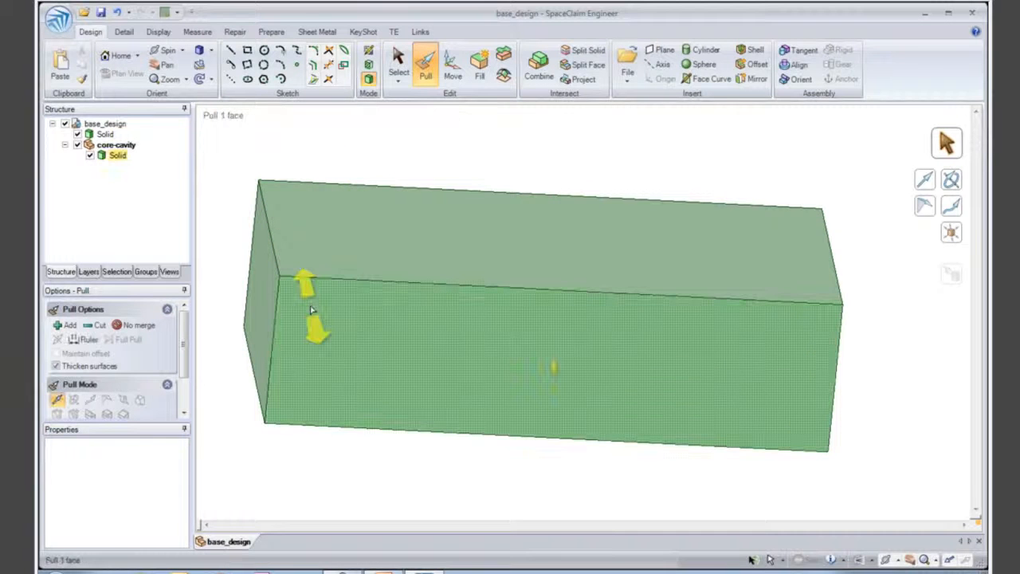
{"action": "scroll", "coordinate": [296, 219], "scroll_direction": "down", "scroll_amount": 1, "text": "ctrl"}
{"action": "left_click", "coordinate": [298, 220], "text": "ctrl"}
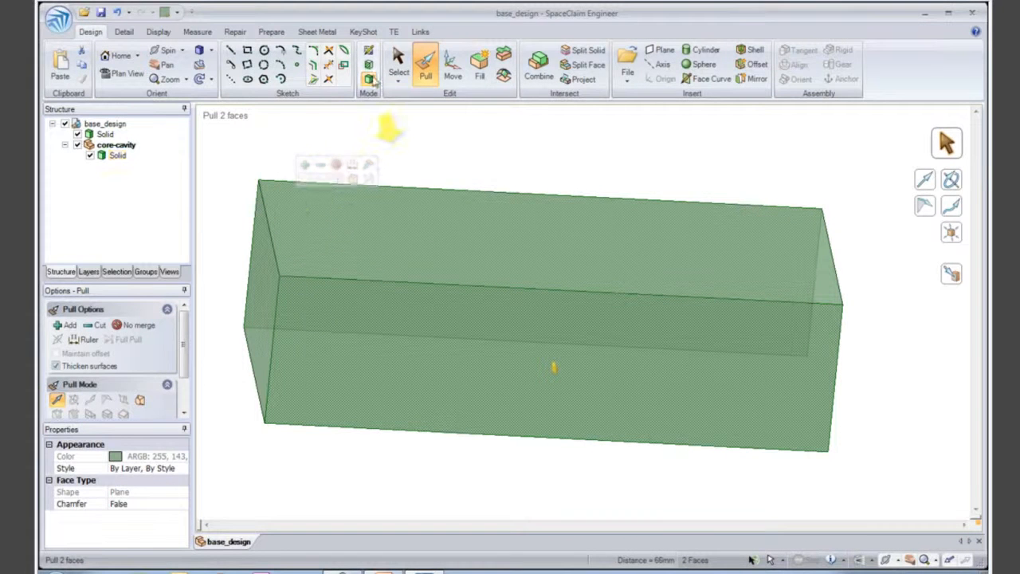
{"action": "left_click", "coordinate": [370, 67]}
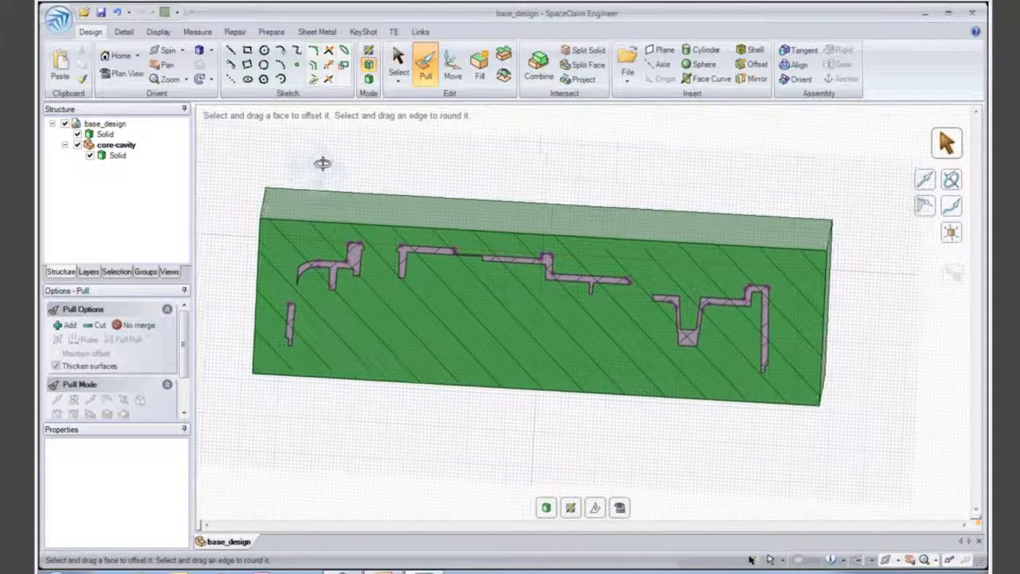
{"action": "left_click", "coordinate": [77, 134]}
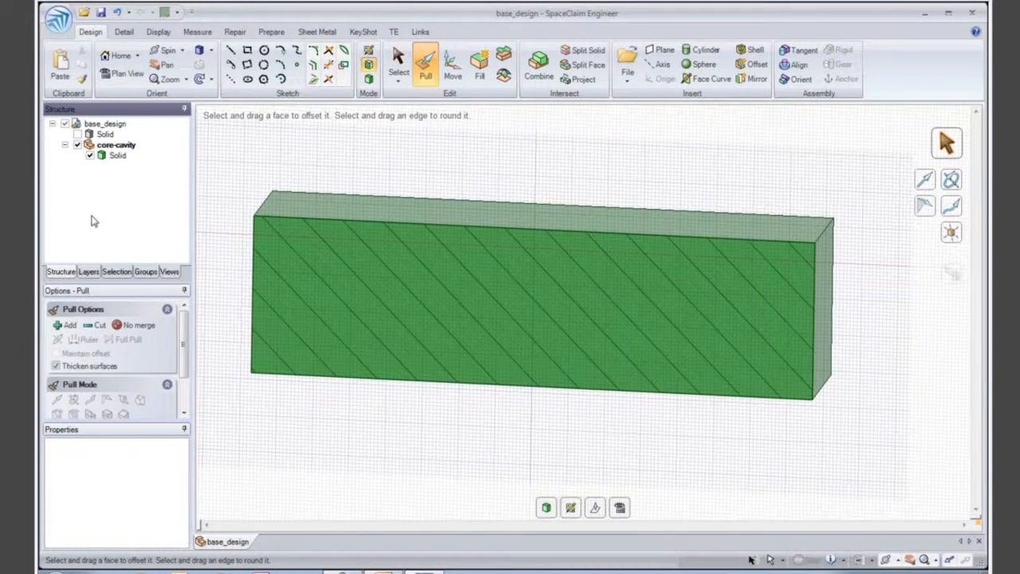
{"action": "left_click", "coordinate": [77, 134]}
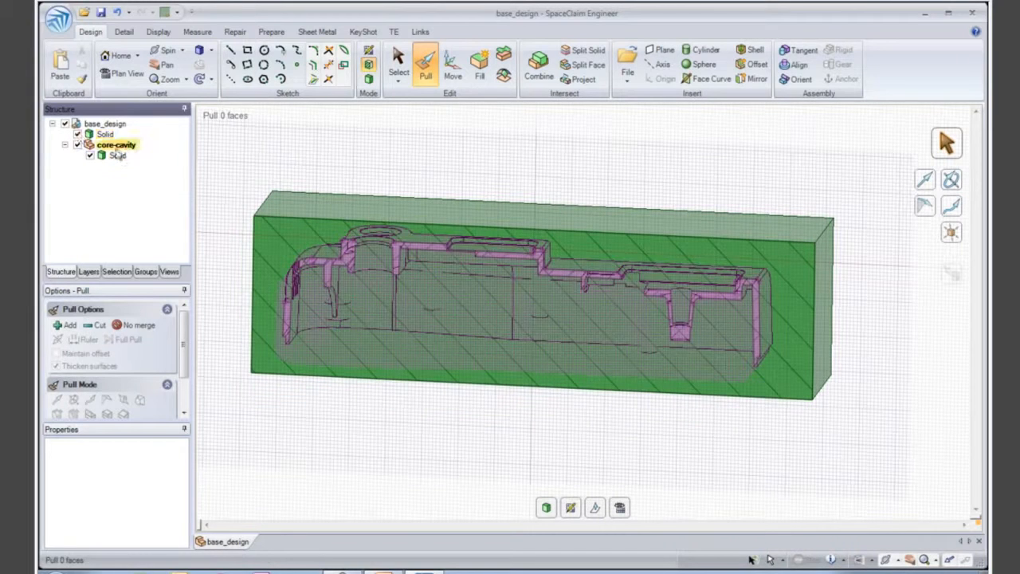
{"action": "middle_click_drag", "start_coordinate": [314, 181], "coordinate": [365, 170], "text": "ctrl"}
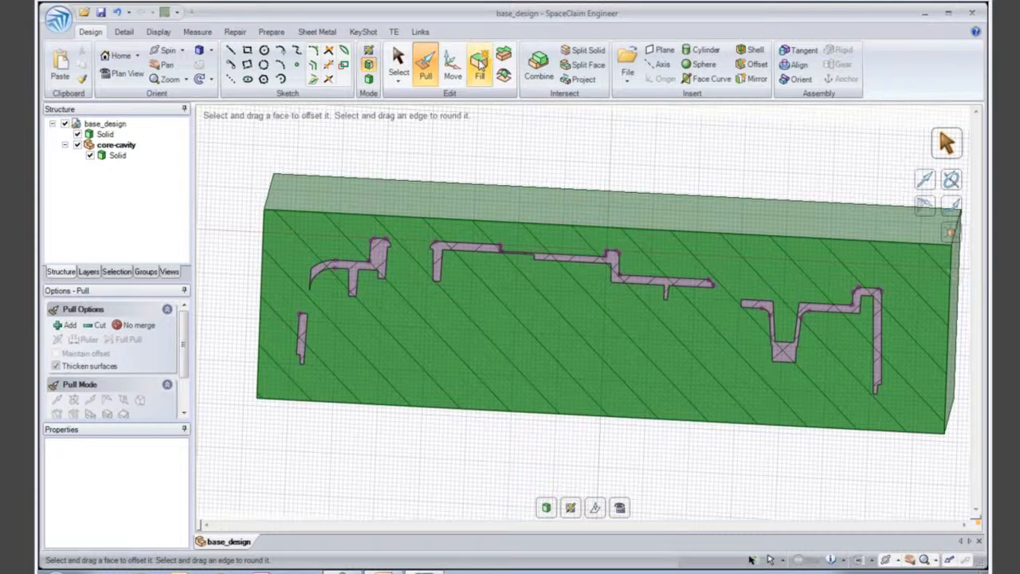
- Cut the housing's shape out of the block with Combine, keeping the housing as cutter and removing the overlapping region
{"action": "left_click", "coordinate": [541, 77]}
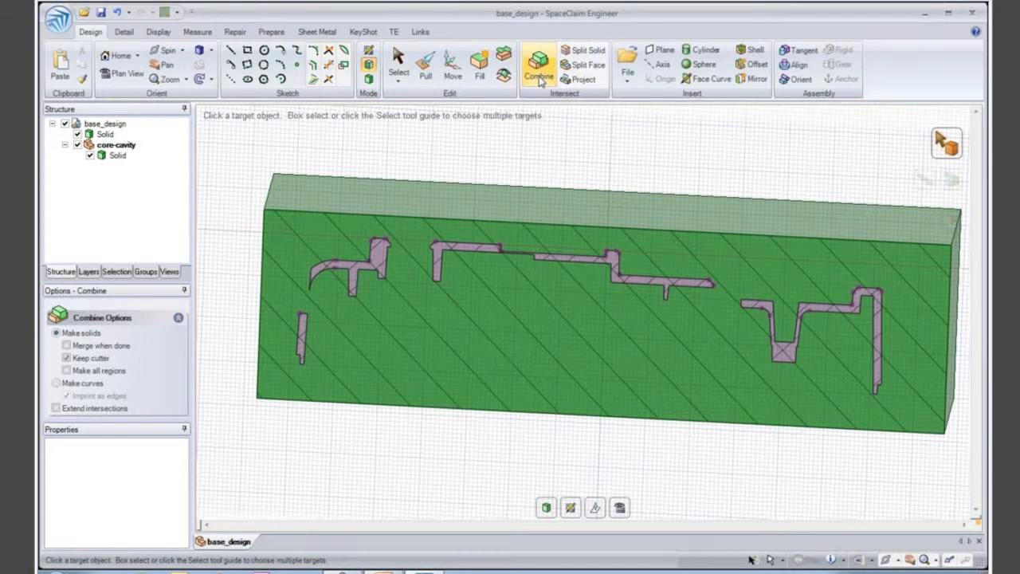
{"action": "left_click", "coordinate": [402, 219]}
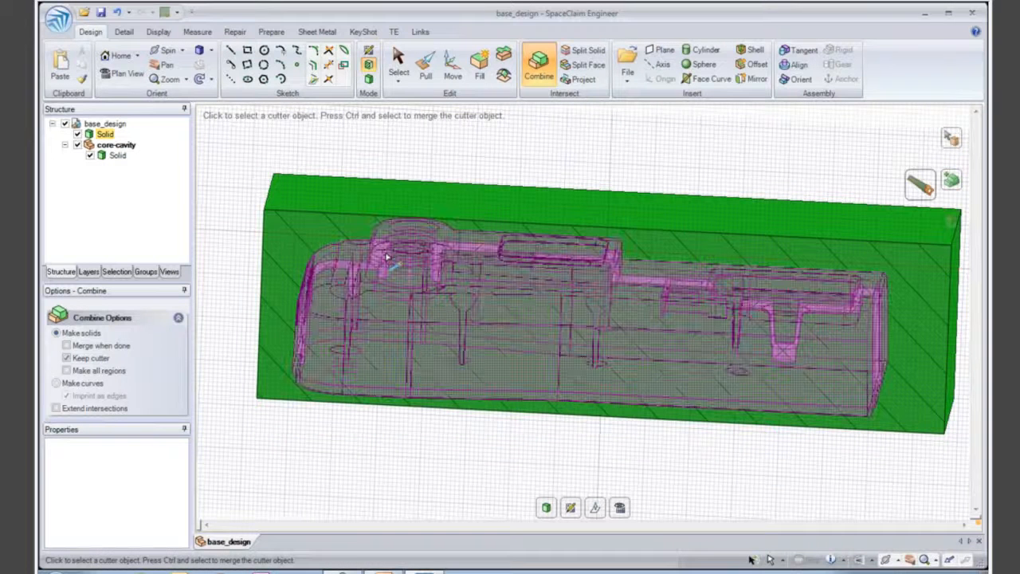
{"action": "left_click", "coordinate": [386, 255]}
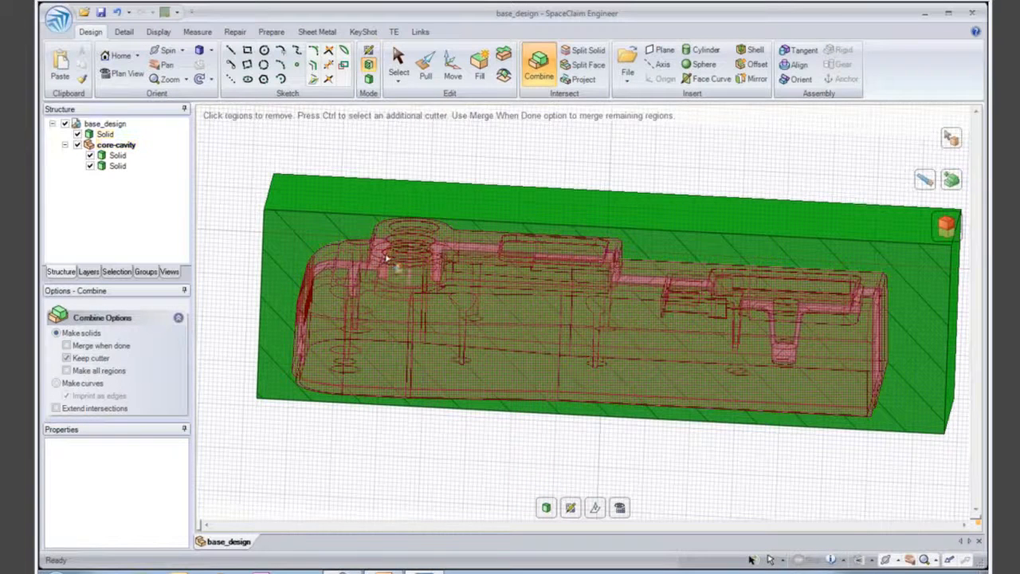
{"action": "left_click", "coordinate": [375, 270]}
- Hide the housing to examine the cavity in the sectioned block, and show the housing again
{"action": "left_click", "coordinate": [77, 144]}
{"action": "left_click", "coordinate": [77, 134]}
{"action": "middle_click_drag", "start_coordinate": [396, 296], "coordinate": [398, 352]}
{"action": "key", "text": "v"}
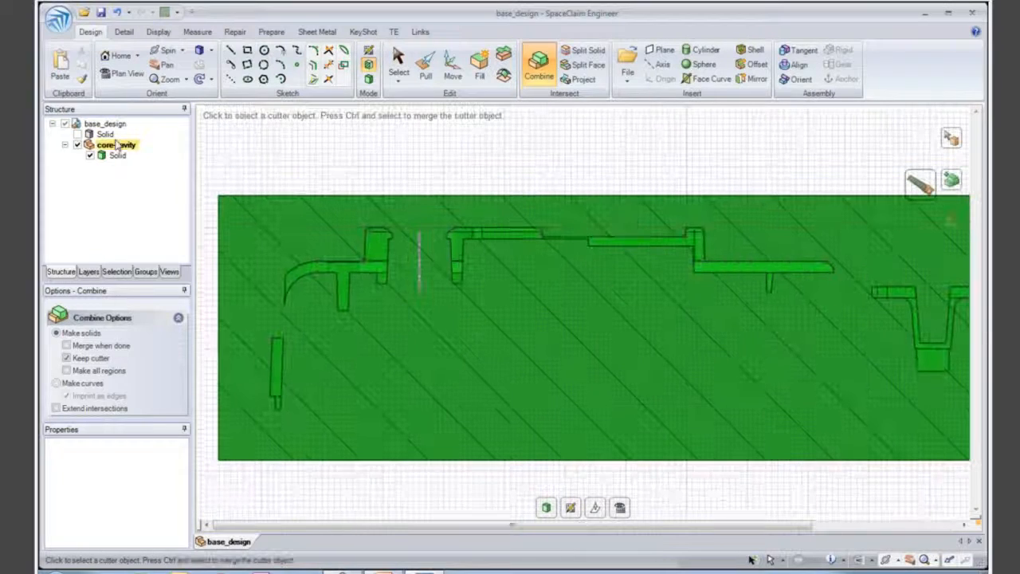
{"action": "left_click", "coordinate": [77, 134]}
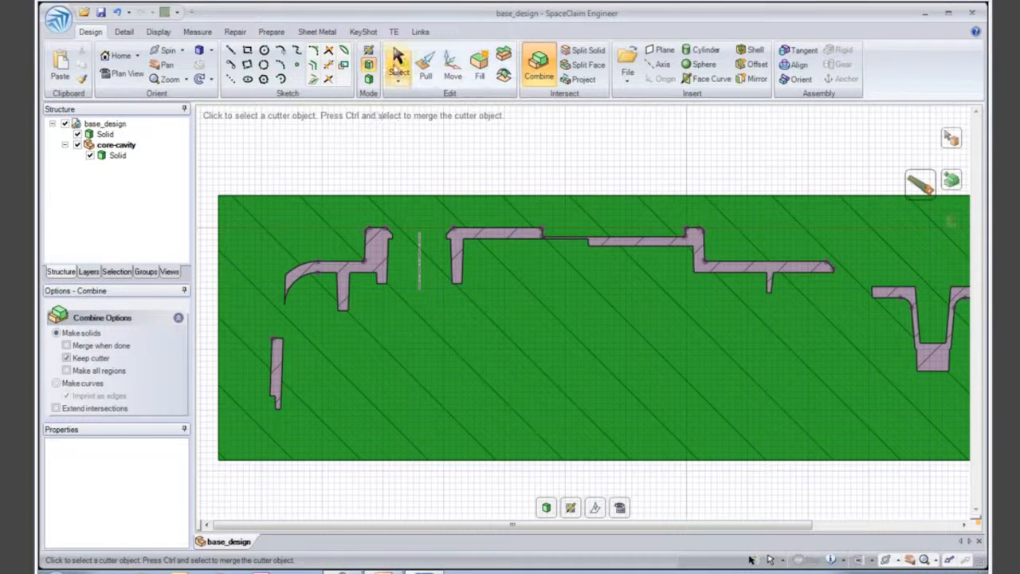
- Split the mould block into upper and lower solids along the stepped ledge at the base of the housing's wall
{"action": "left_click", "coordinate": [398, 57]}
{"action": "left_click", "coordinate": [269, 195]}
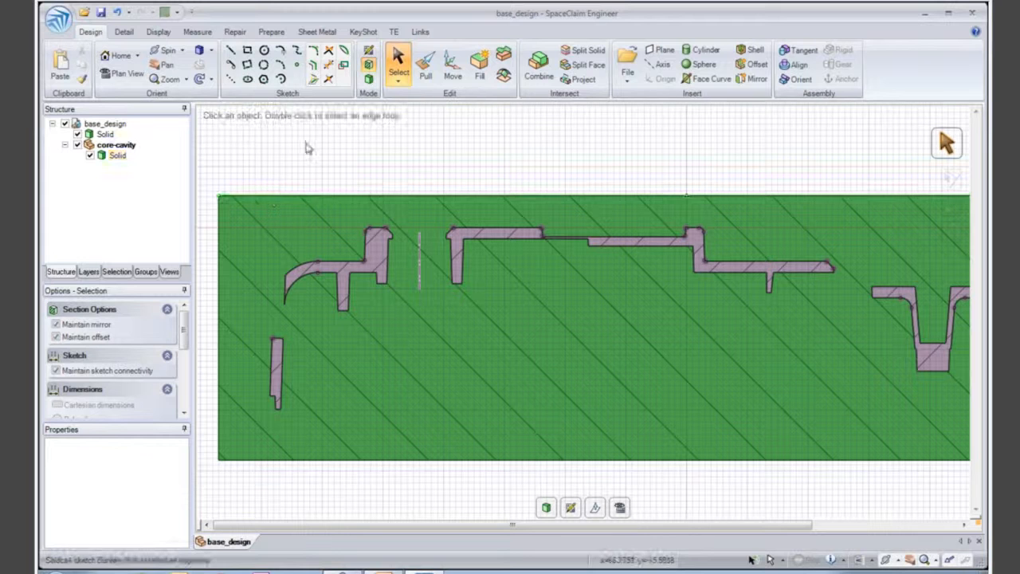
{"action": "left_click", "coordinate": [583, 49]}
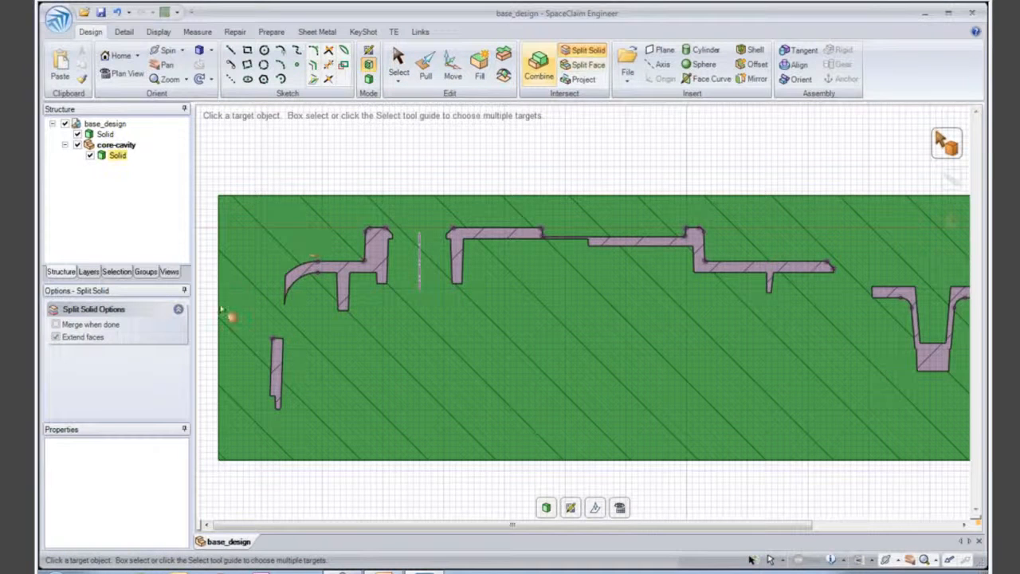
{"action": "scroll", "coordinate": [233, 374], "scroll_direction": "up", "scroll_amount": 5}
{"action": "middle_click_drag", "start_coordinate": [243, 405], "coordinate": [256, 380], "text": "ctrl"}
{"action": "left_click", "coordinate": [246, 391]}
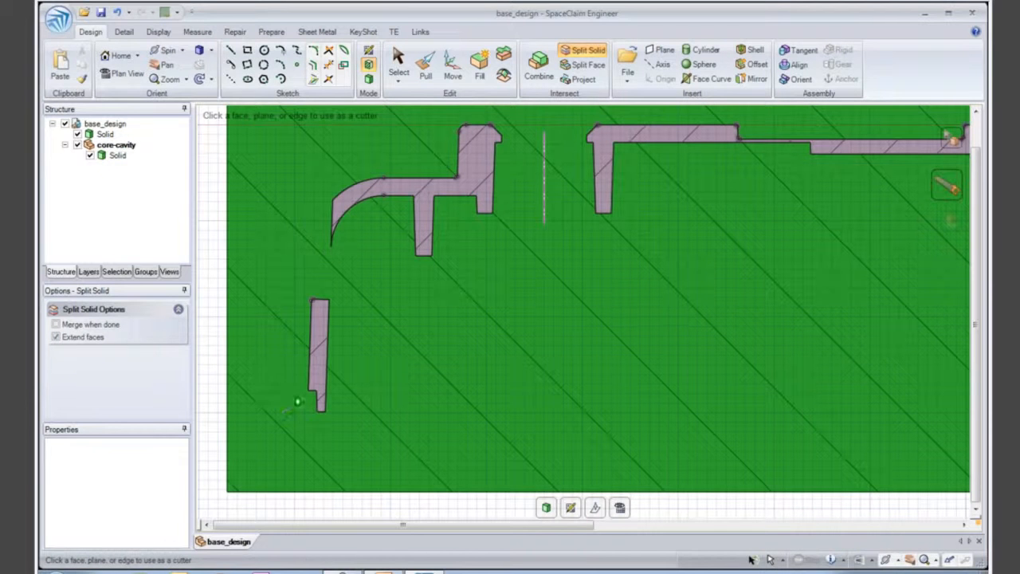
{"action": "left_click", "coordinate": [320, 399]}
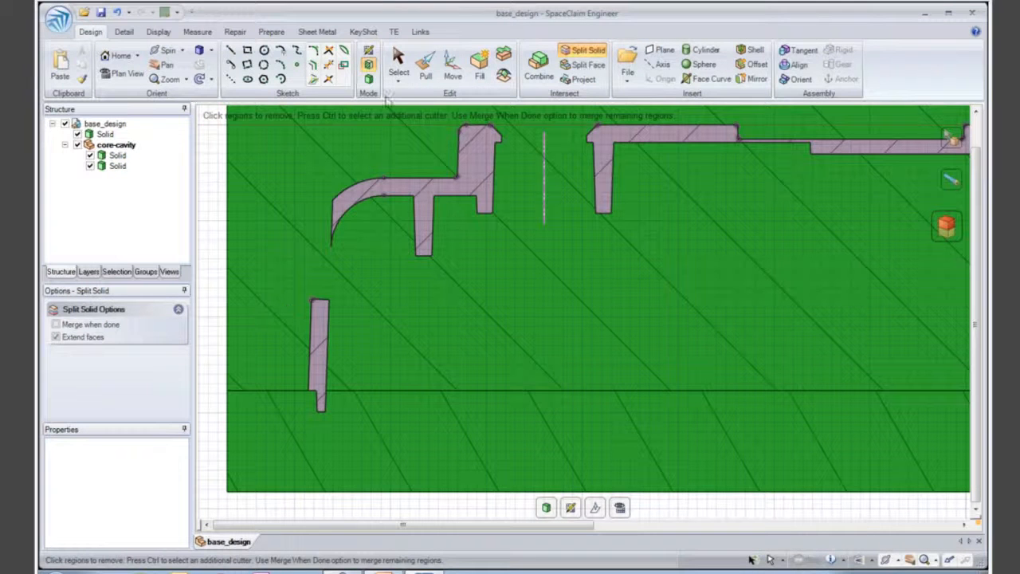
- Colour the lower solid of the split mould block blue
{"action": "left_click", "coordinate": [425, 68]}
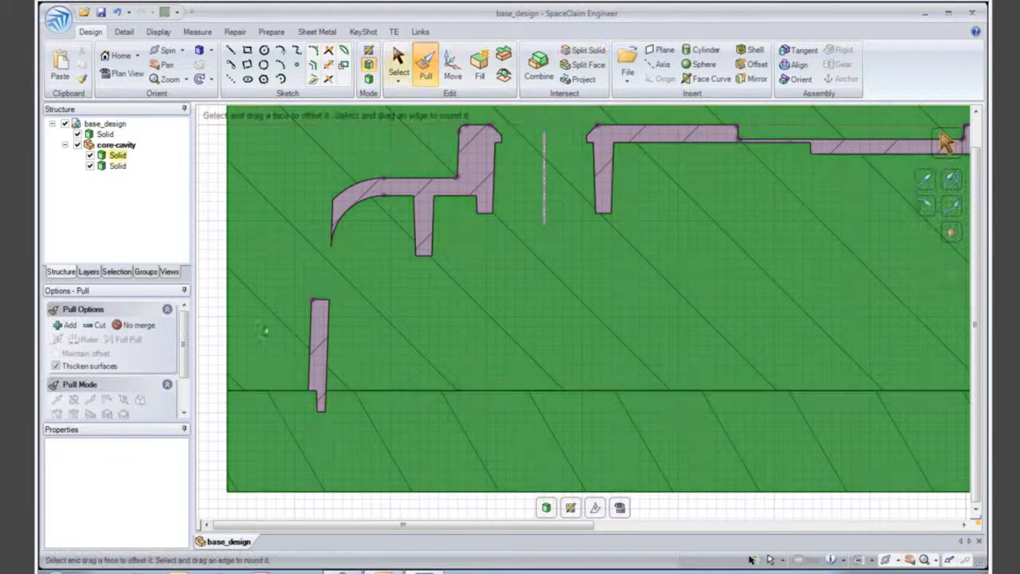
{"action": "left_click", "coordinate": [226, 443]}
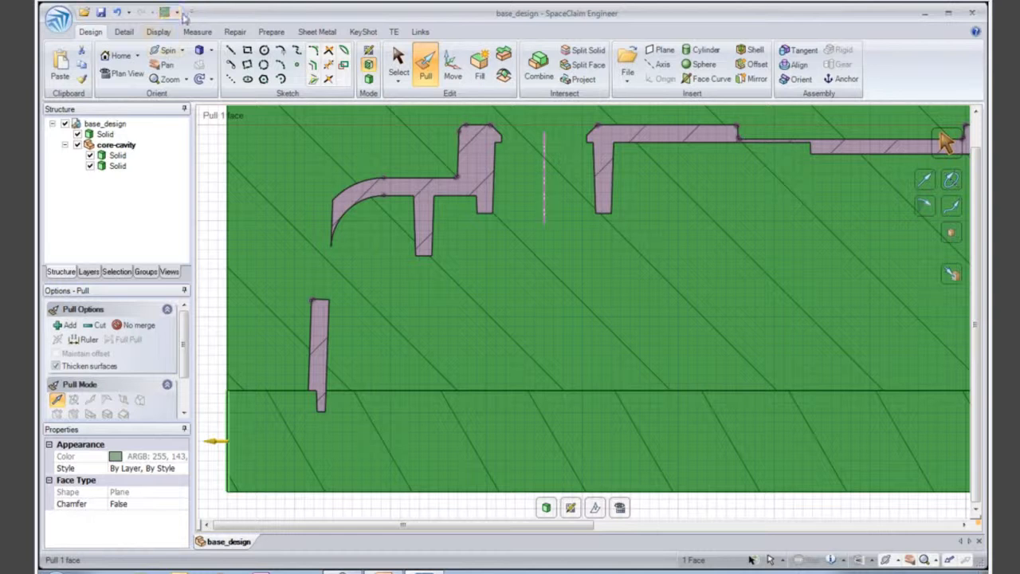
{"action": "left_click", "coordinate": [177, 13]}
{"action": "left_click", "coordinate": [289, 66]}
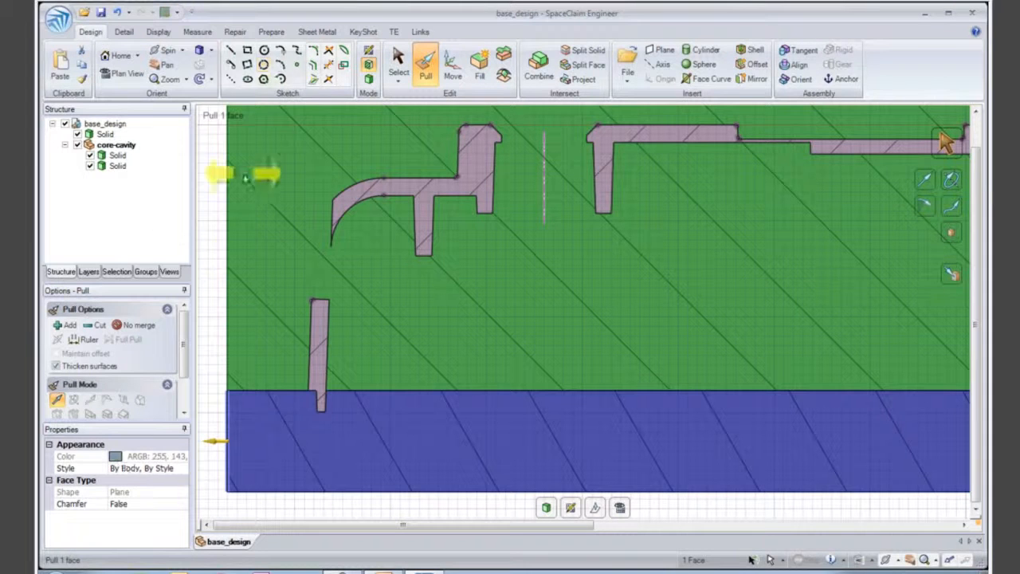
{"action": "left_click", "coordinate": [301, 440]}
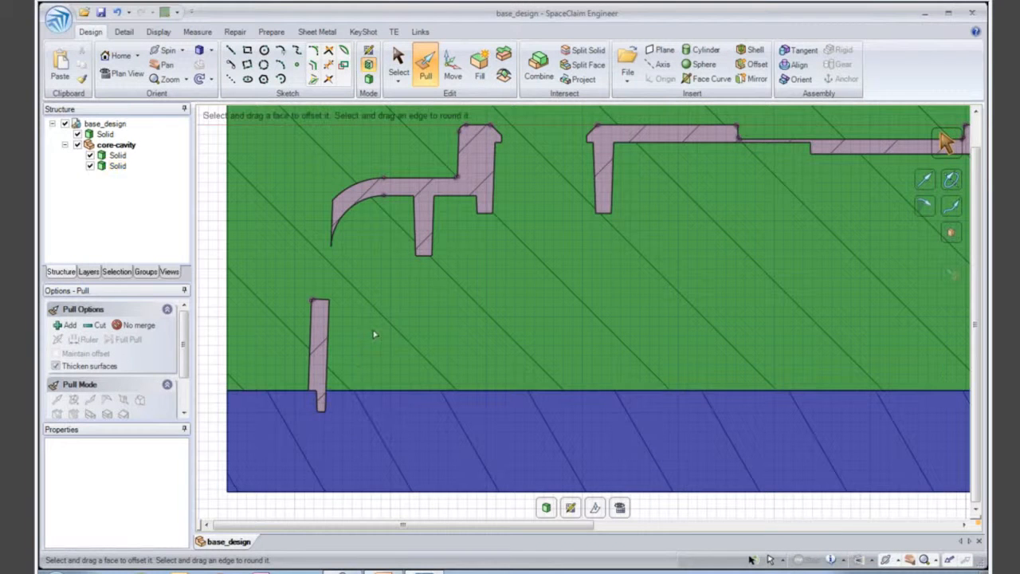
- Split the upper mould solid horizontally with the housing face at the underside lip of the chamfered top opening
{"action": "scroll", "coordinate": [374, 335], "scroll_direction": "down", "scroll_amount": 2}
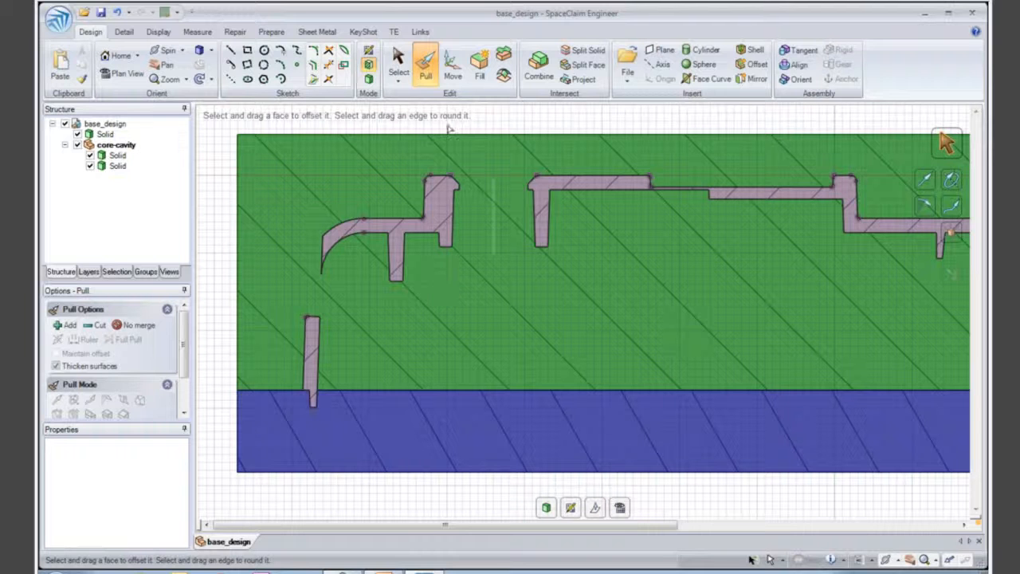
{"action": "left_click", "coordinate": [582, 49]}
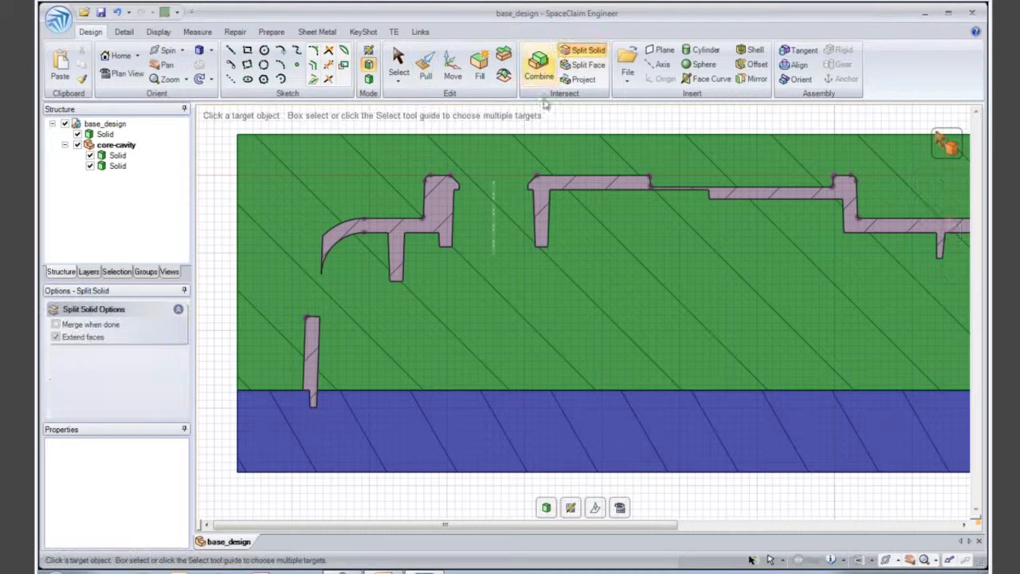
{"action": "left_click", "coordinate": [522, 138]}
{"action": "middle_click_drag", "start_coordinate": [477, 183], "coordinate": [468, 209], "text": "ctrl"}
{"action": "left_click", "coordinate": [449, 197]}
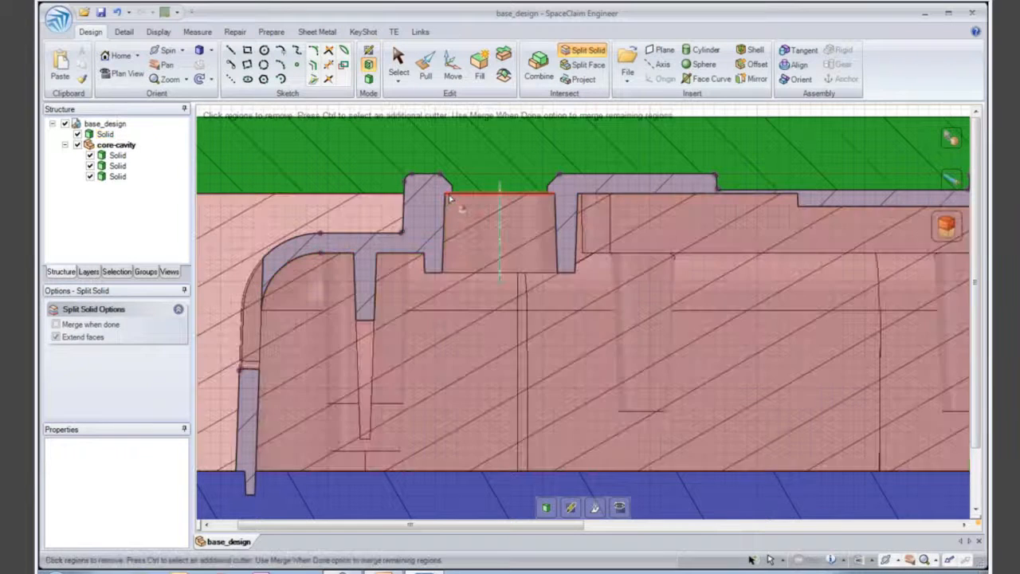
{"action": "middle_click_drag", "start_coordinate": [472, 237], "coordinate": [508, 251], "text": "ctrl"}
{"action": "key", "text": "Escape"}
- Split the middle mould solid along the inner face of the housing's end wall at the side opening
{"action": "left_click", "coordinate": [272, 278]}
{"action": "left_click", "coordinate": [349, 331]}
{"action": "middle_click_drag", "start_coordinate": [457, 332], "coordinate": [461, 280], "text": "ctrl"}
{"action": "middle_click_drag", "start_coordinate": [606, 309], "coordinate": [429, 290], "text": "shift"}
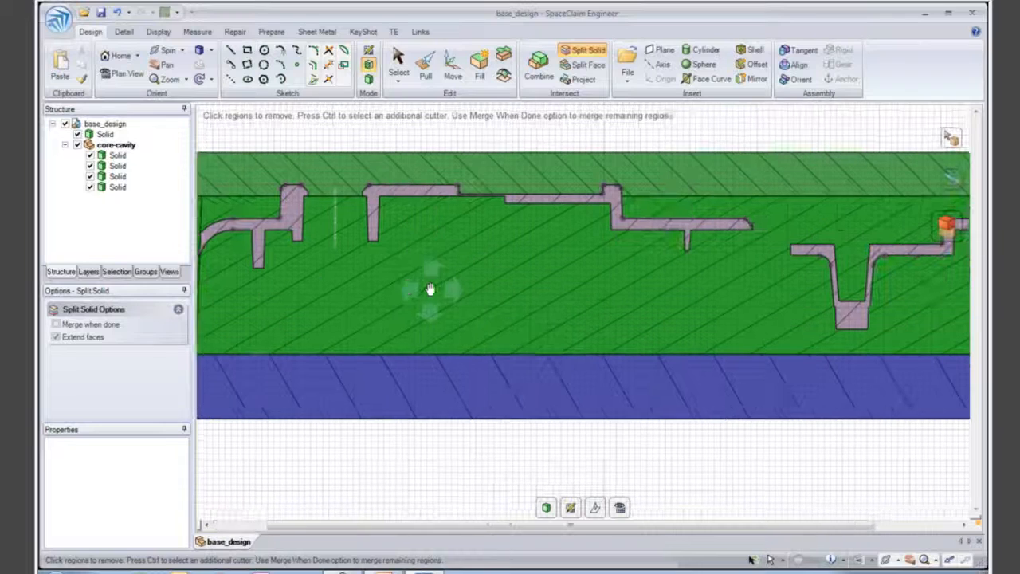
{"action": "middle_click_drag", "start_coordinate": [725, 281], "coordinate": [650, 253], "text": "shift"}
{"action": "key", "text": "Escape"}
- Split the middle mould solid with the near-vertical end face of the top wall, at the gap before the deep boss
{"action": "middle_click_drag", "start_coordinate": [819, 285], "coordinate": [811, 341], "text": "ctrl"}
{"action": "middle_click_drag", "start_coordinate": [811, 341], "coordinate": [710, 340], "text": "shift"}
{"action": "left_click", "coordinate": [880, 266]}
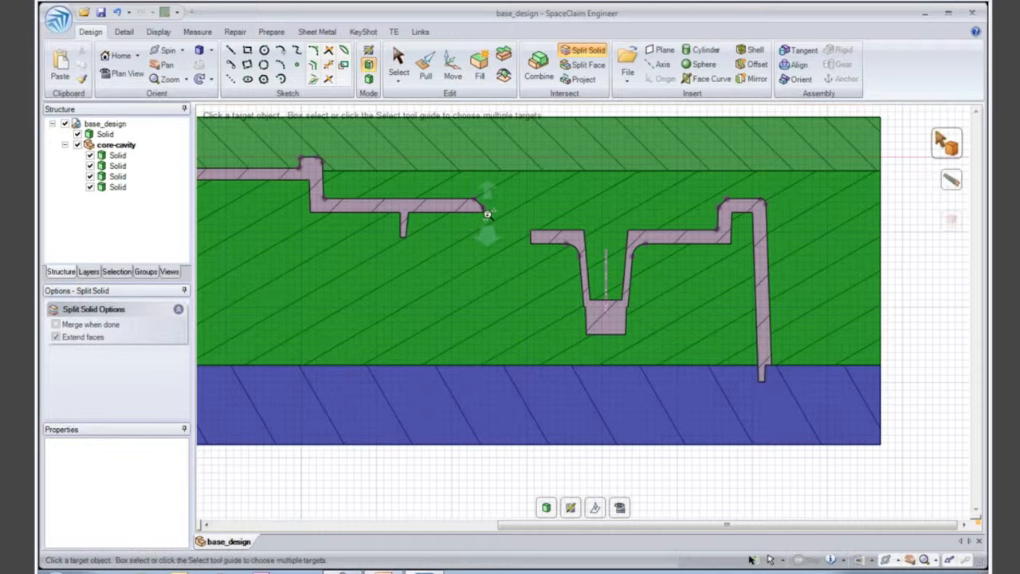
{"action": "scroll", "coordinate": [483, 215], "scroll_direction": "up", "scroll_amount": 3}
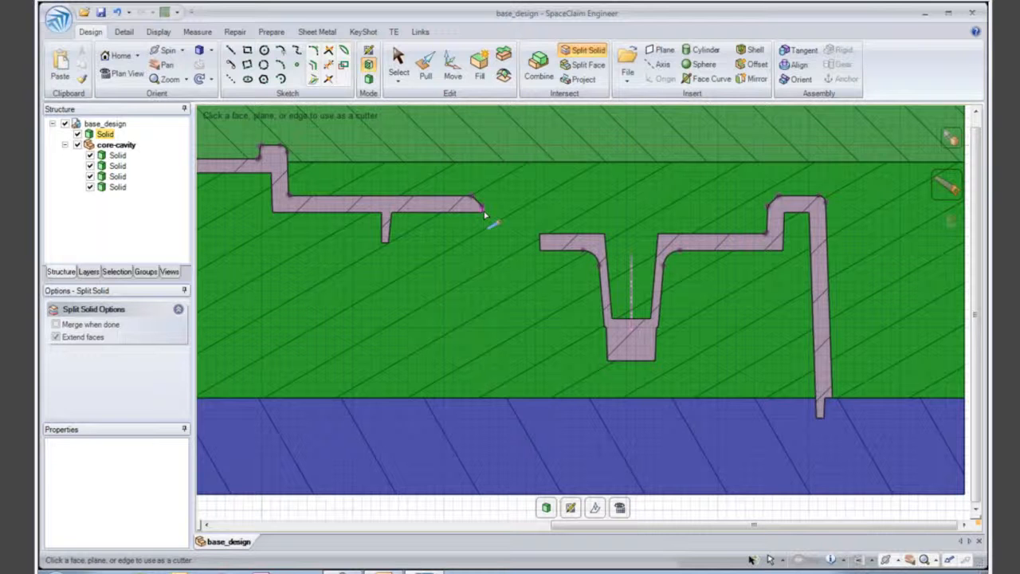
{"action": "left_click", "coordinate": [483, 209]}
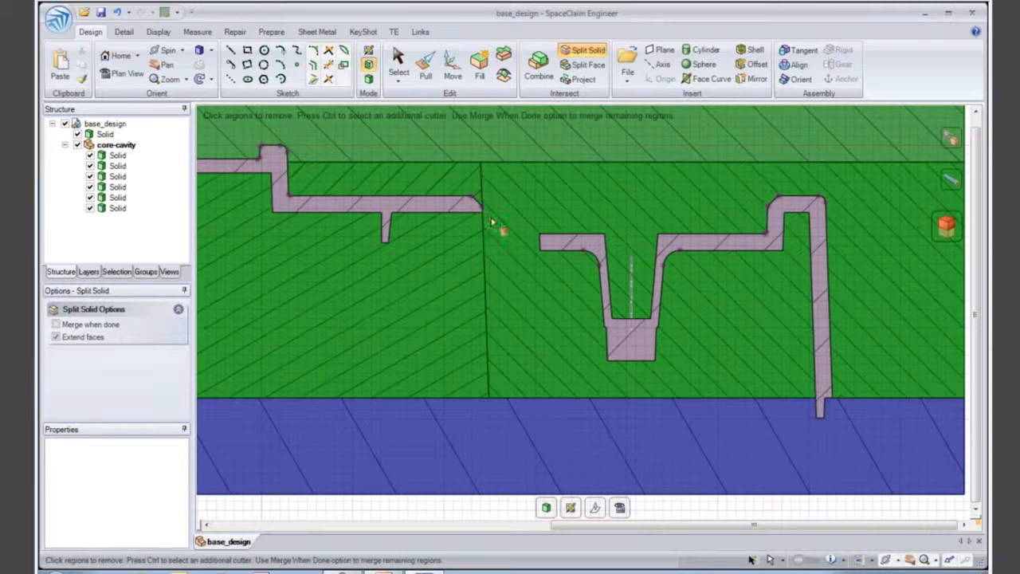
{"action": "key", "text": "Escape"}
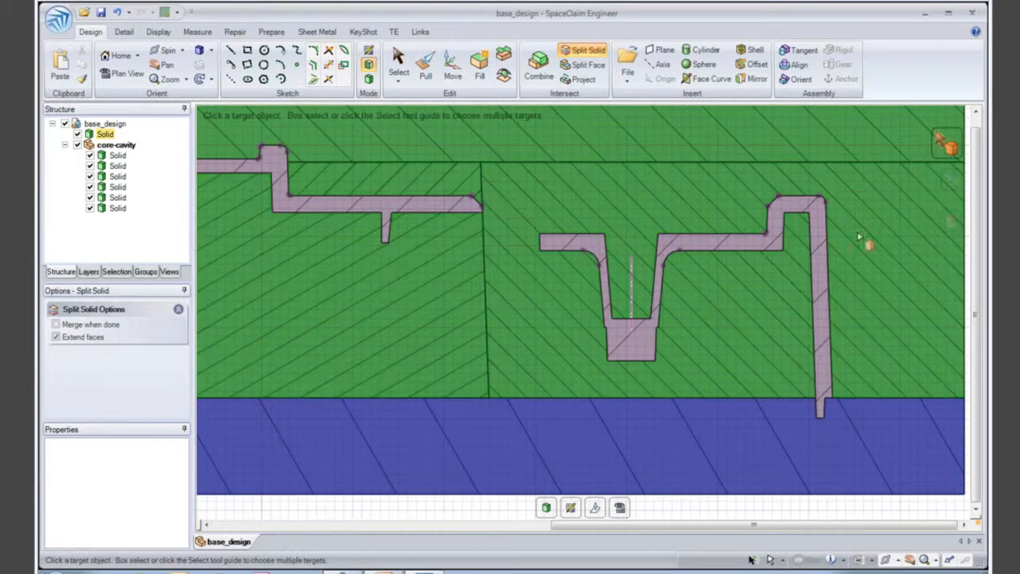
- Split the mould solid around the deep boss along the housing's recessed outer top face
{"action": "left_click", "coordinate": [956, 281]}
{"action": "left_click", "coordinate": [587, 234]}
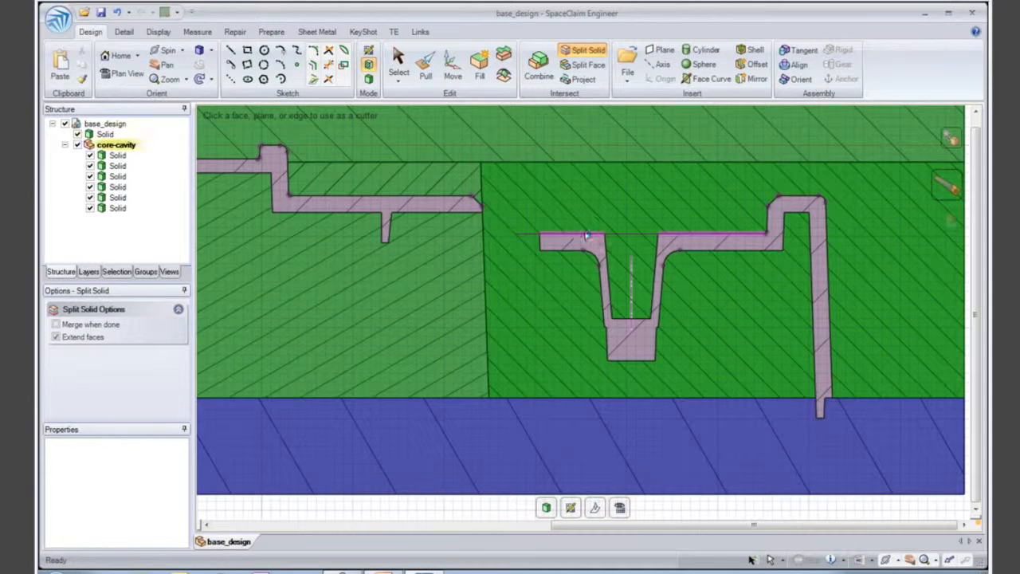
{"action": "scroll", "coordinate": [587, 187], "scroll_direction": "down", "scroll_amount": 5}
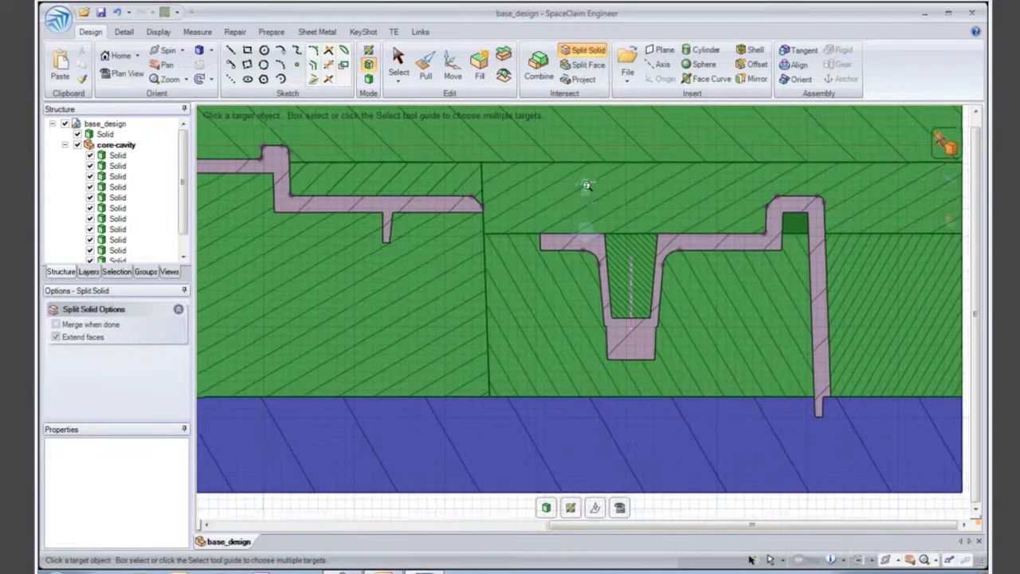
- Combine the blue base with the split pieces inside the housing, including the small pocket piece, to form the core
{"action": "middle_click_drag", "start_coordinate": [568, 161], "coordinate": [720, 171], "text": "shift"}
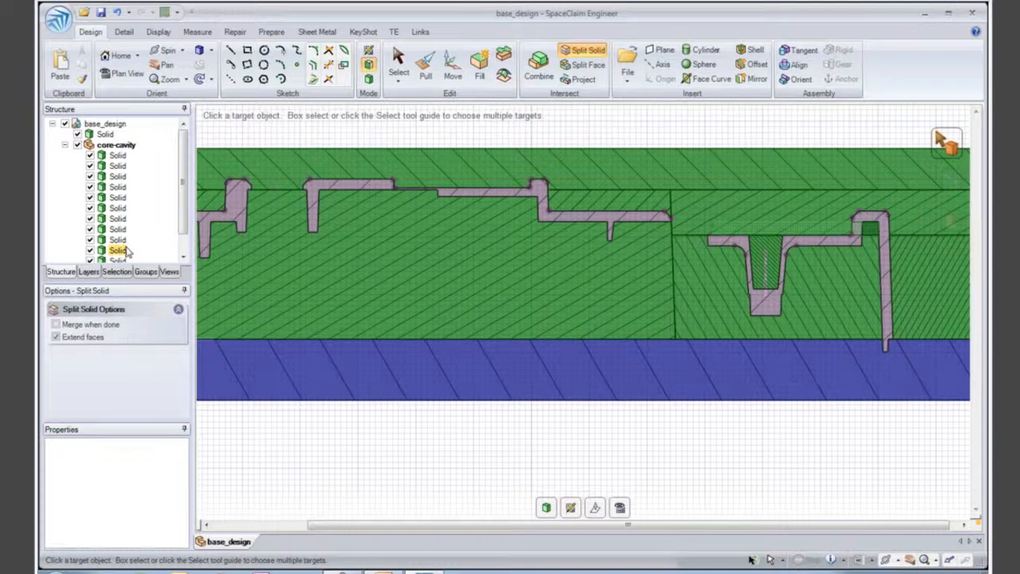
{"action": "scroll", "coordinate": [367, 287], "scroll_direction": "down", "scroll_amount": 2}
{"action": "middle_click_drag", "start_coordinate": [369, 271], "coordinate": [450, 266], "text": "shift"}
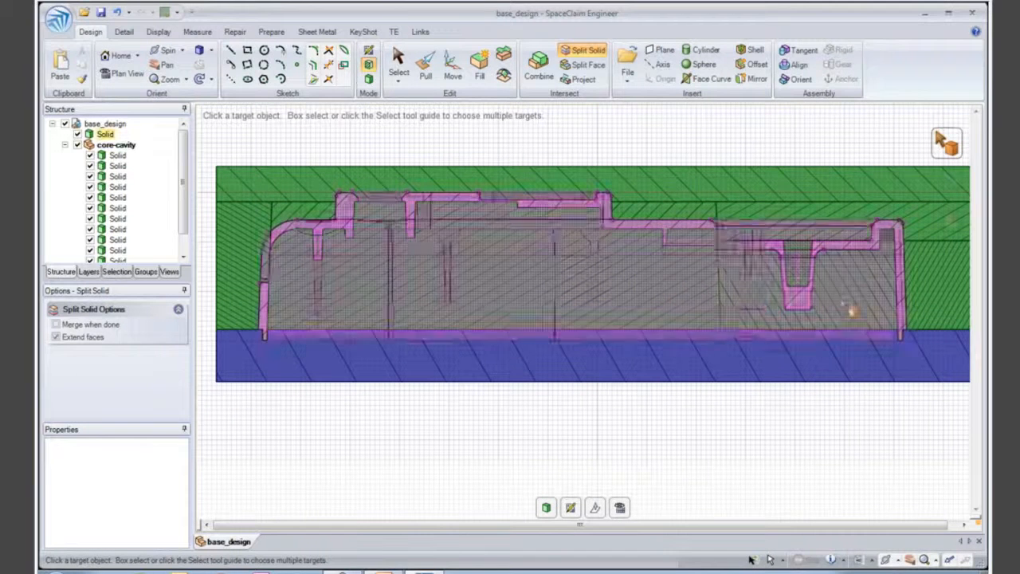
{"action": "left_click", "coordinate": [537, 69]}
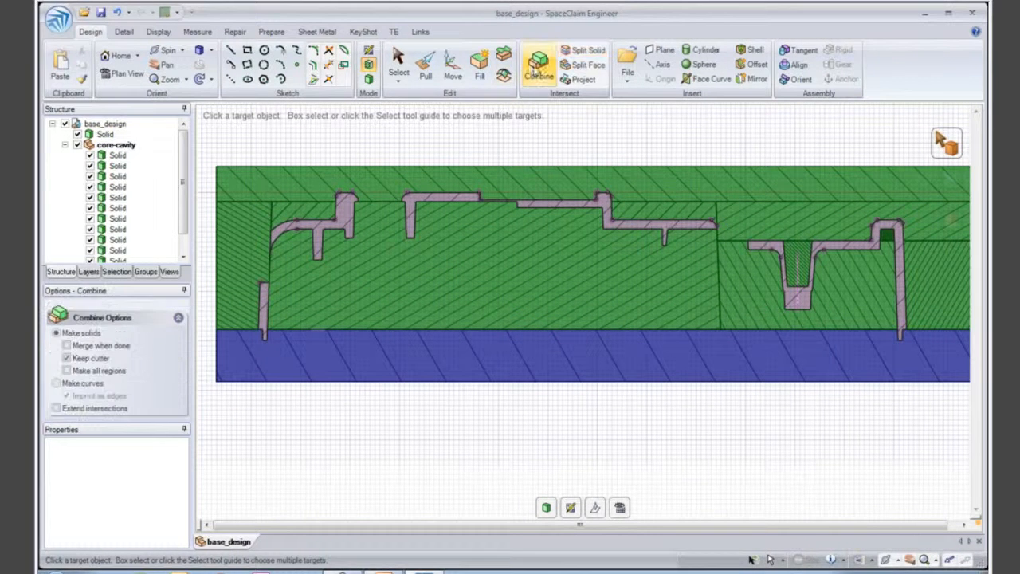
{"action": "left_click", "coordinate": [488, 338]}
{"action": "left_click", "coordinate": [488, 388]}
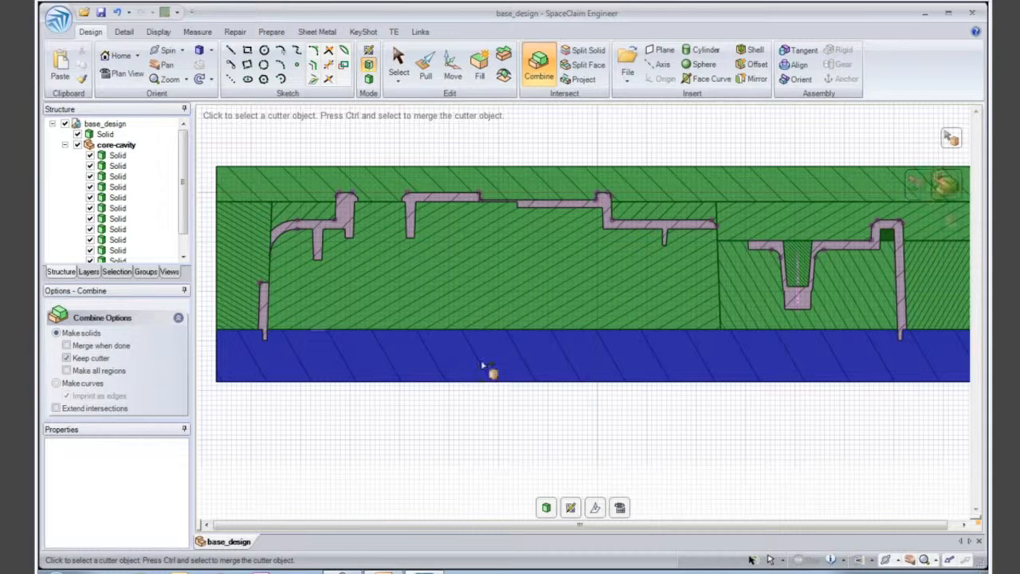
{"action": "left_click", "coordinate": [483, 335]}
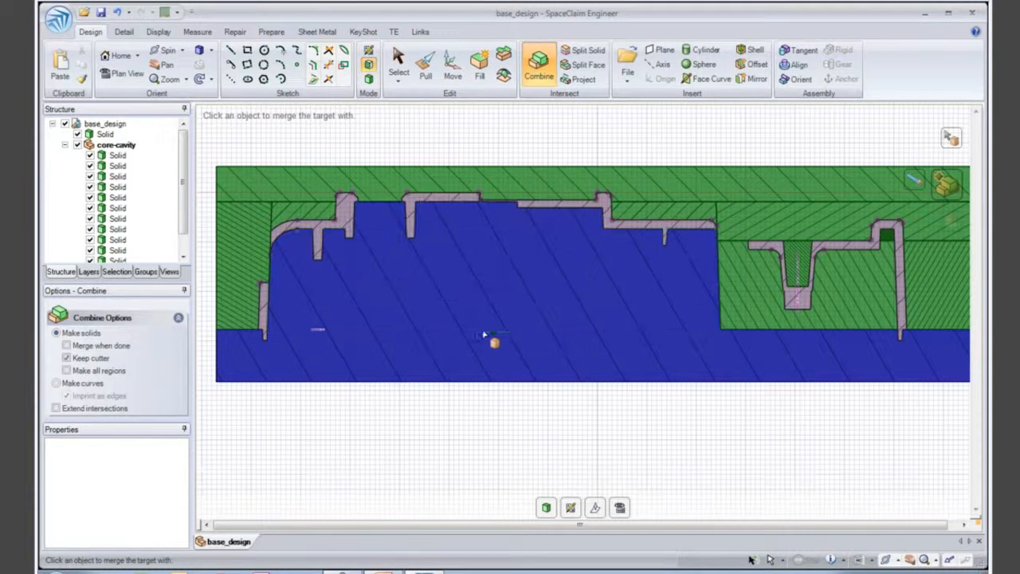
{"action": "left_click", "coordinate": [767, 337]}
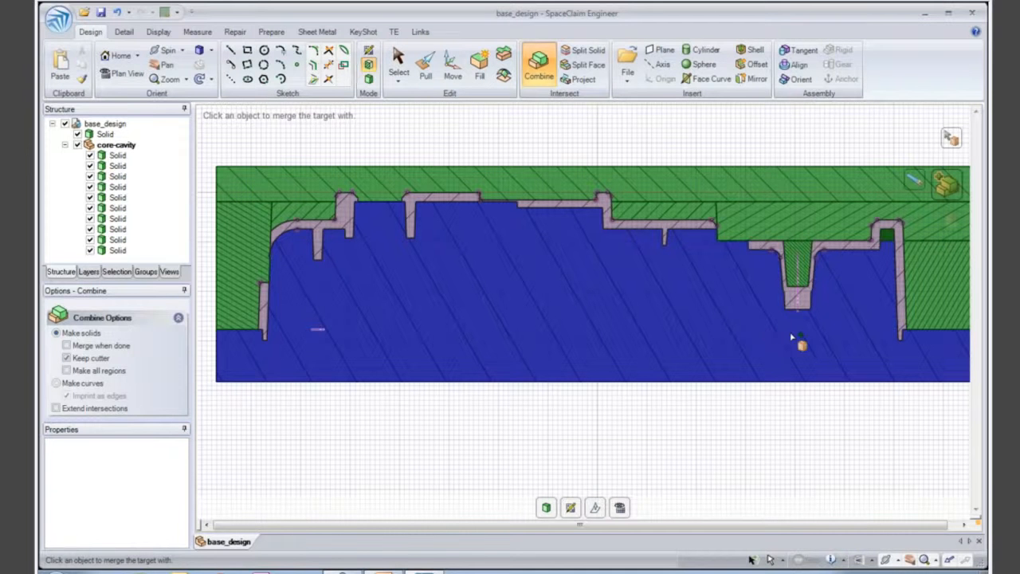
{"action": "left_click", "coordinate": [889, 244]}
{"action": "left_click", "coordinate": [596, 133]}
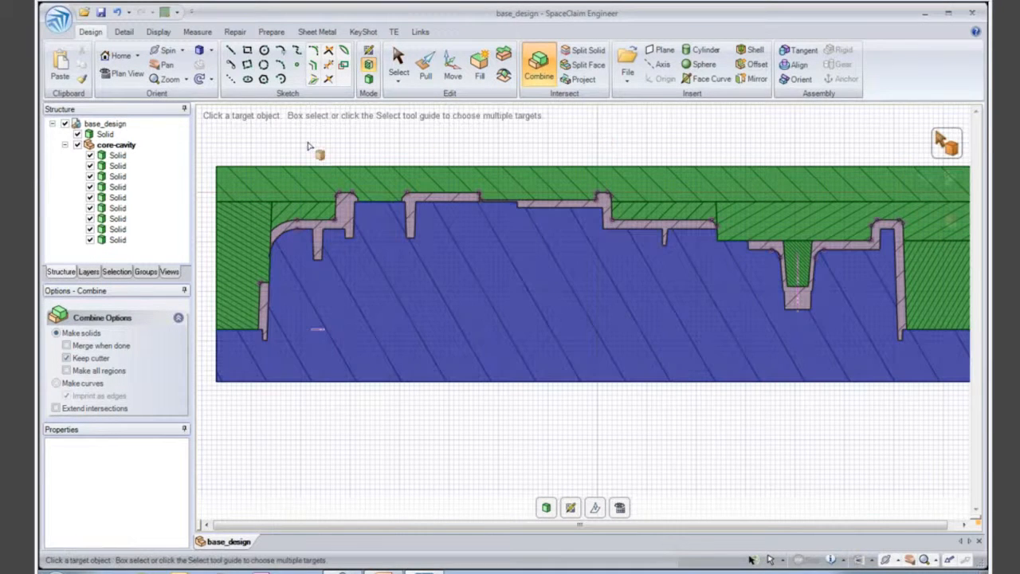
- Combine the top solid with the split pieces outside the housing, including the boss plug and both end pieces, to form the cavity
{"action": "left_click", "coordinate": [300, 171]}
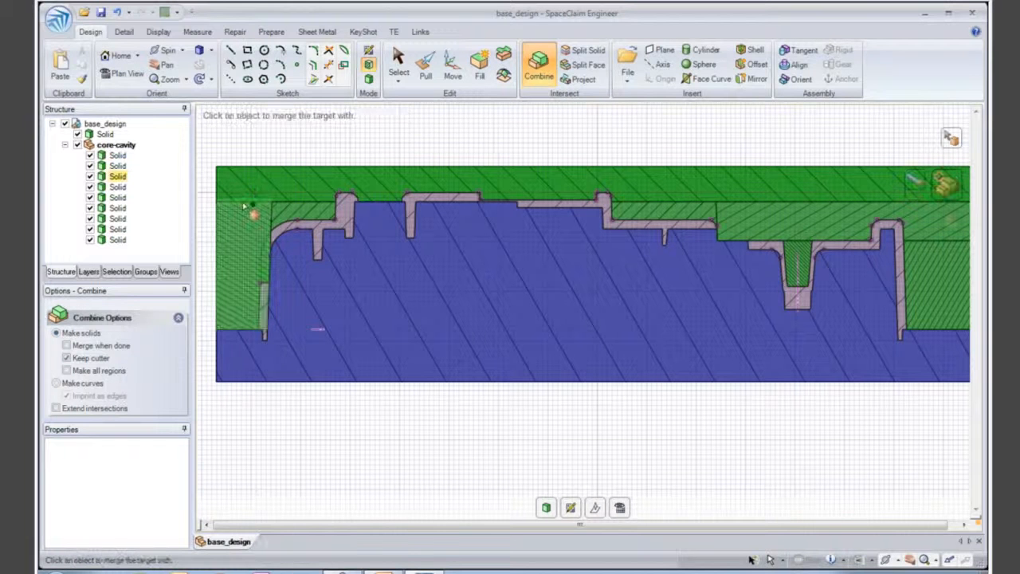
{"action": "left_click", "coordinate": [286, 199]}
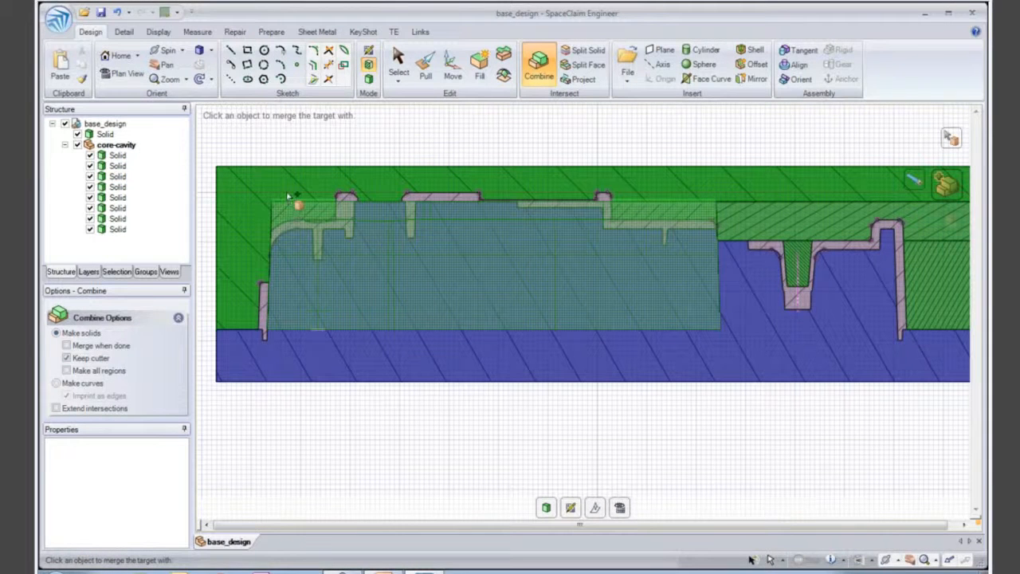
{"action": "left_click", "coordinate": [288, 198]}
{"action": "left_click", "coordinate": [807, 210]}
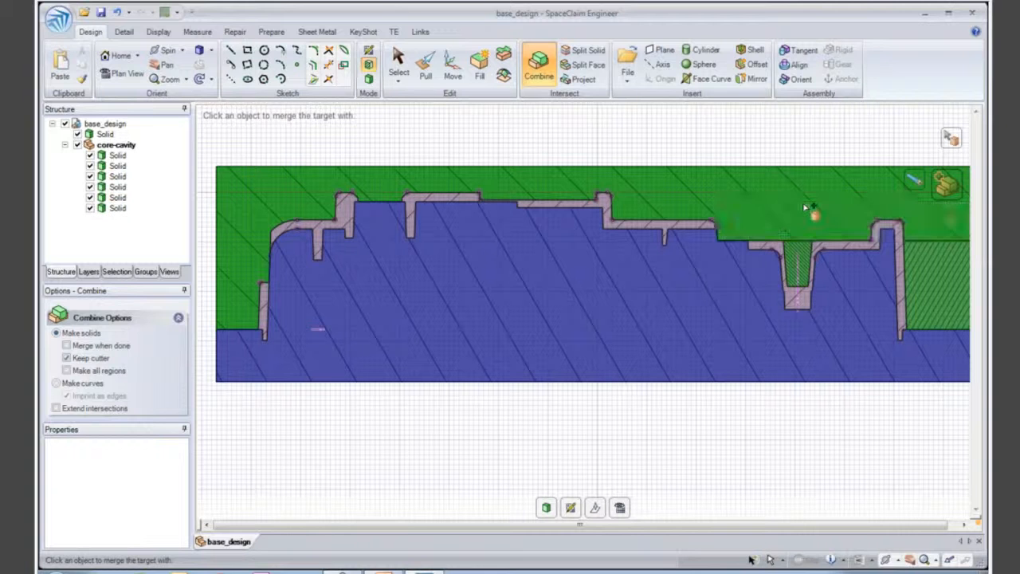
{"action": "left_click", "coordinate": [799, 233]}
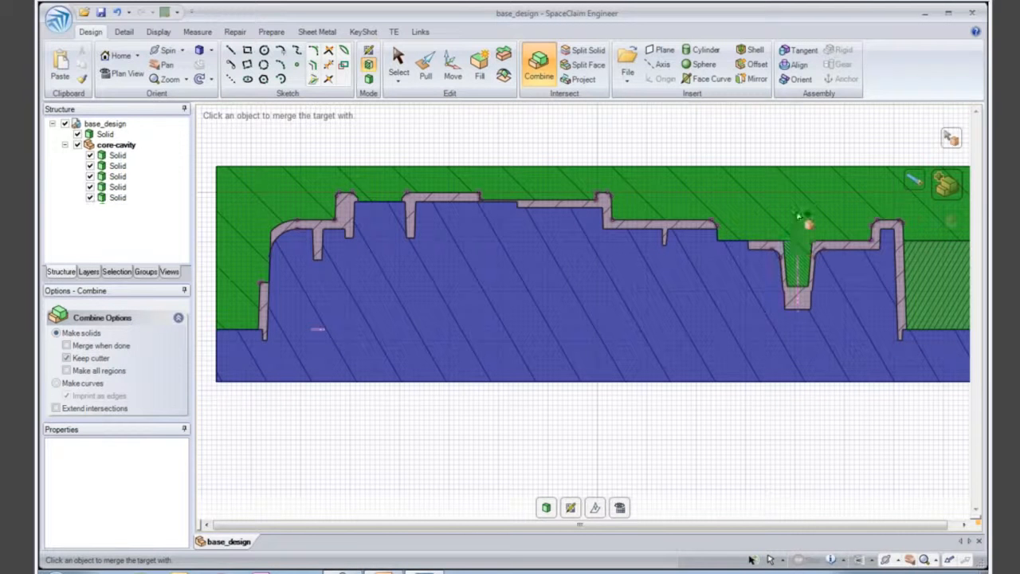
{"action": "left_click", "coordinate": [925, 245]}
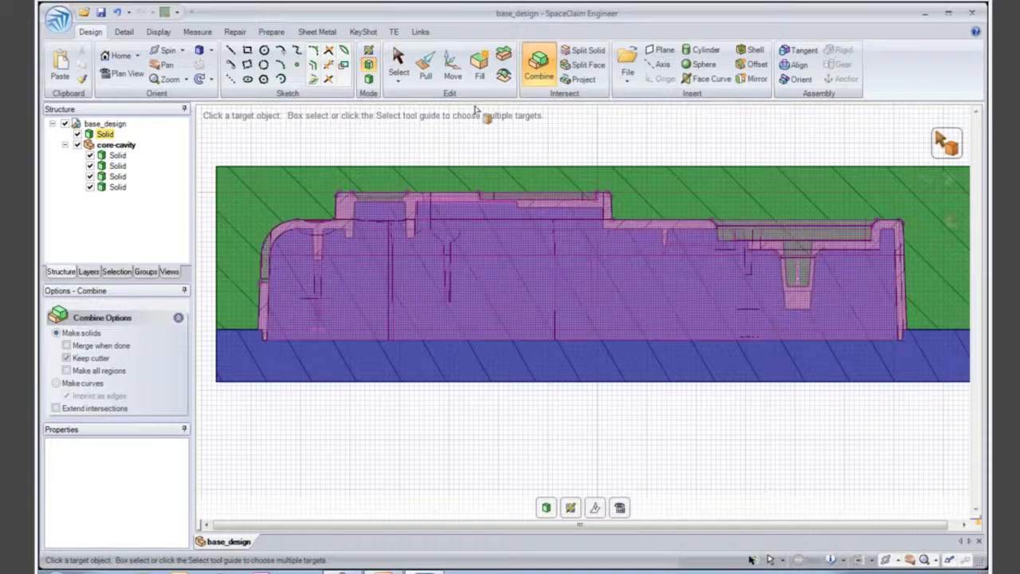
{"action": "left_click", "coordinate": [399, 62]}
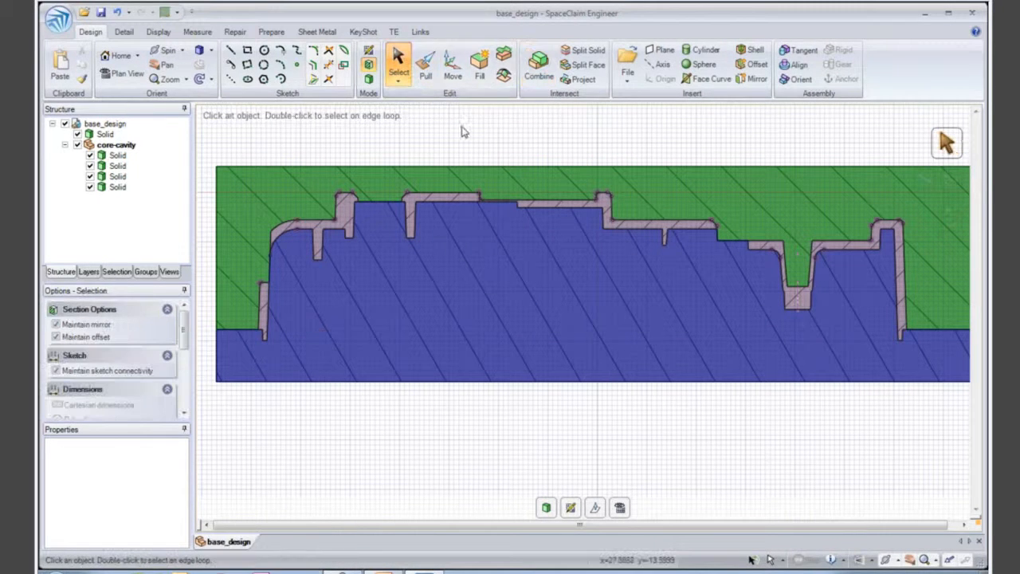
- Turn the section plane crosswise to the mould and slide it along the length to inspect the core and cavity
{"action": "middle_click_drag", "start_coordinate": [590, 140], "coordinate": [643, 307]}
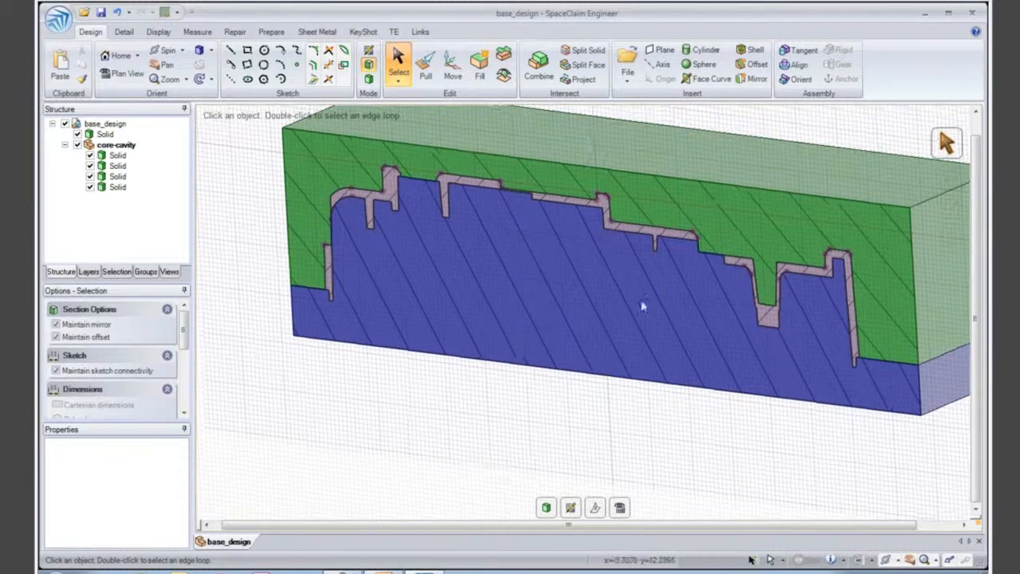
{"action": "left_click", "coordinate": [598, 510]}
{"action": "left_click", "coordinate": [560, 202]}
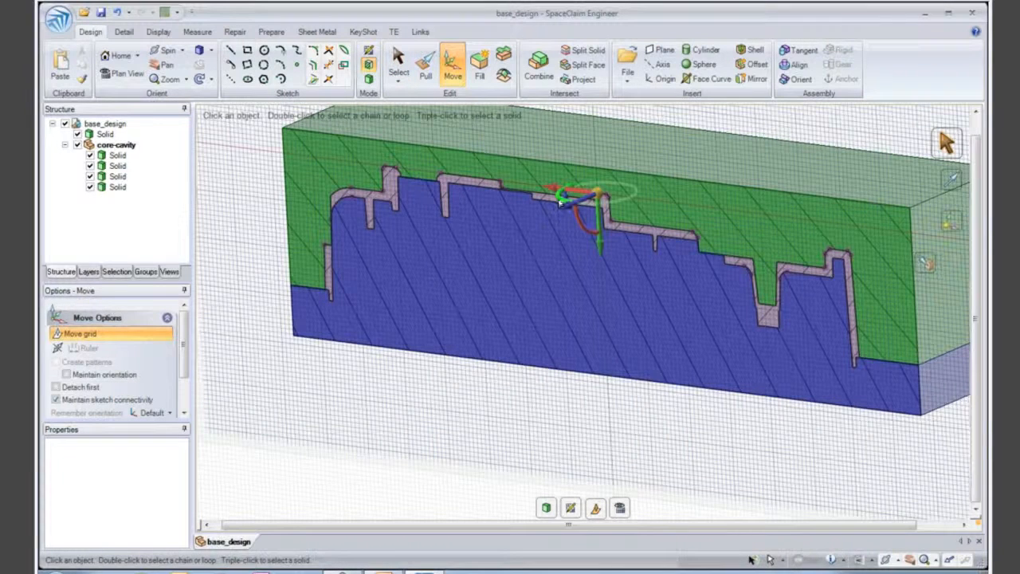
{"action": "left_click_drag", "start_coordinate": [560, 202], "coordinate": [619, 299]}
{"action": "middle_click_drag", "start_coordinate": [619, 299], "coordinate": [610, 303]}
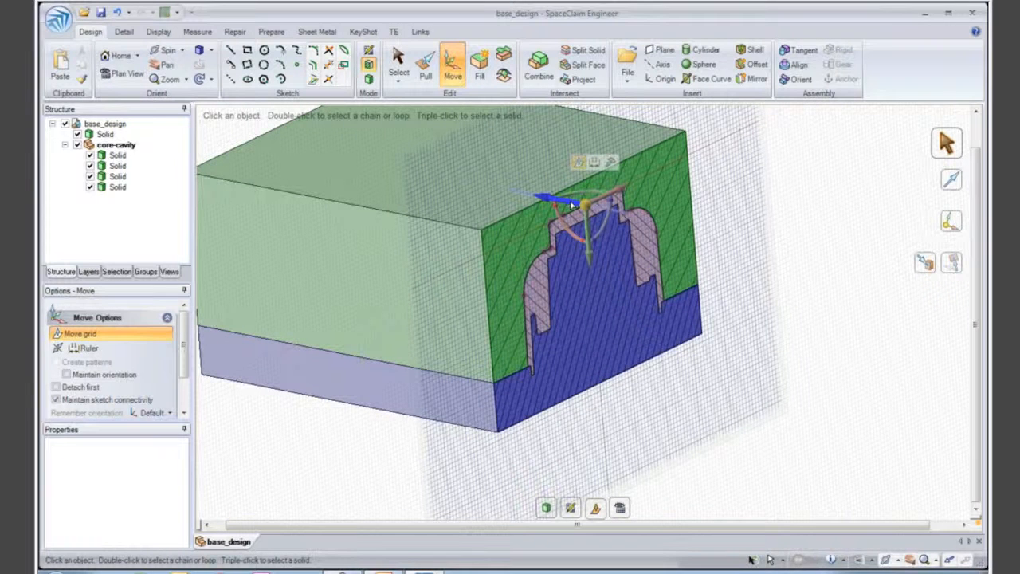
{"action": "mouse_move", "coordinate": [575, 206]}
{"action": "left_mouse_down"}
{"action": "mouse_move", "coordinate": [806, 300]}
{"action": "mouse_move", "coordinate": [662, 275]}
{"action": "mouse_move", "coordinate": [784, 285]}
{"action": "mouse_move", "coordinate": [663, 239]}
{"action": "left_mouse_up"}
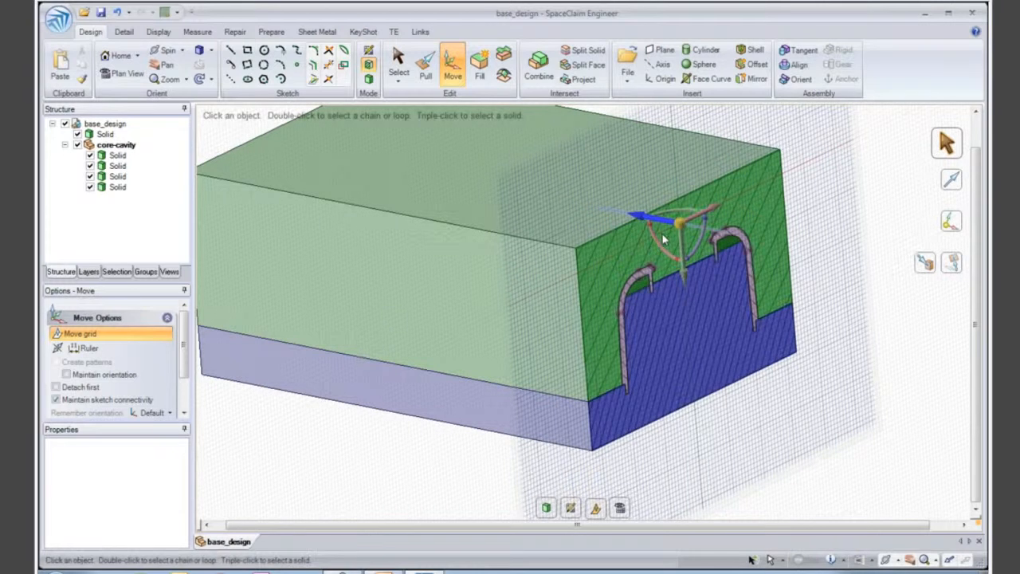
- Combine the blue core with the two small green pocket pieces under the housing's curved shoulders
{"action": "scroll", "coordinate": [666, 287], "scroll_direction": "up", "scroll_amount": 5}
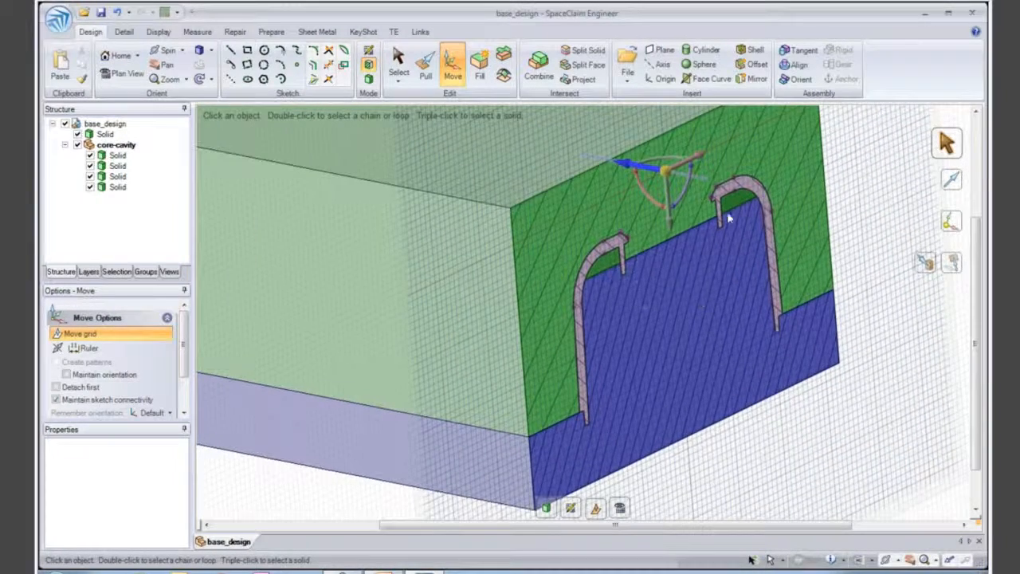
{"action": "left_click", "coordinate": [538, 71]}
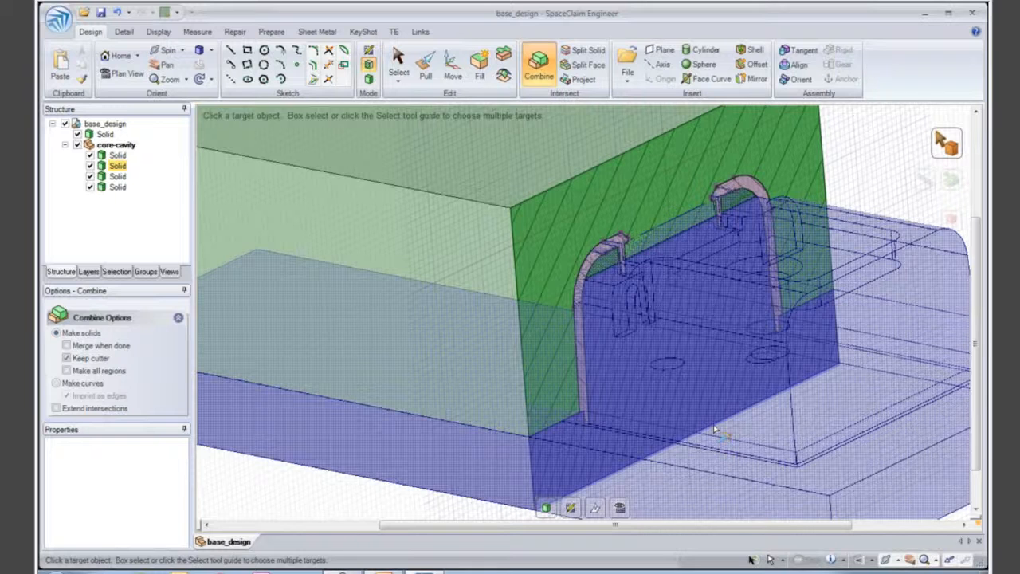
{"action": "left_click", "coordinate": [715, 430]}
{"action": "left_click", "coordinate": [610, 281]}
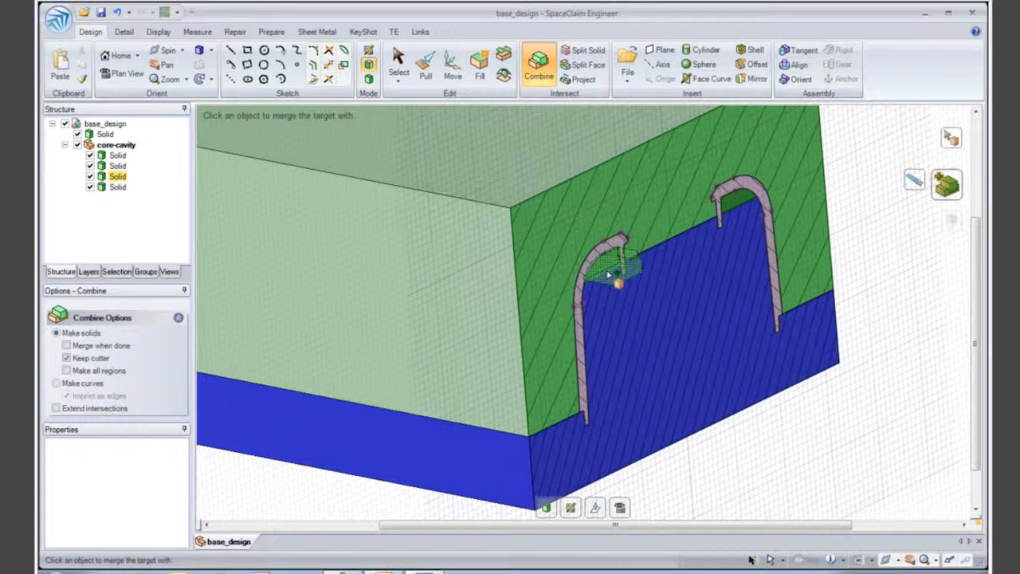
{"action": "left_click", "coordinate": [734, 213]}
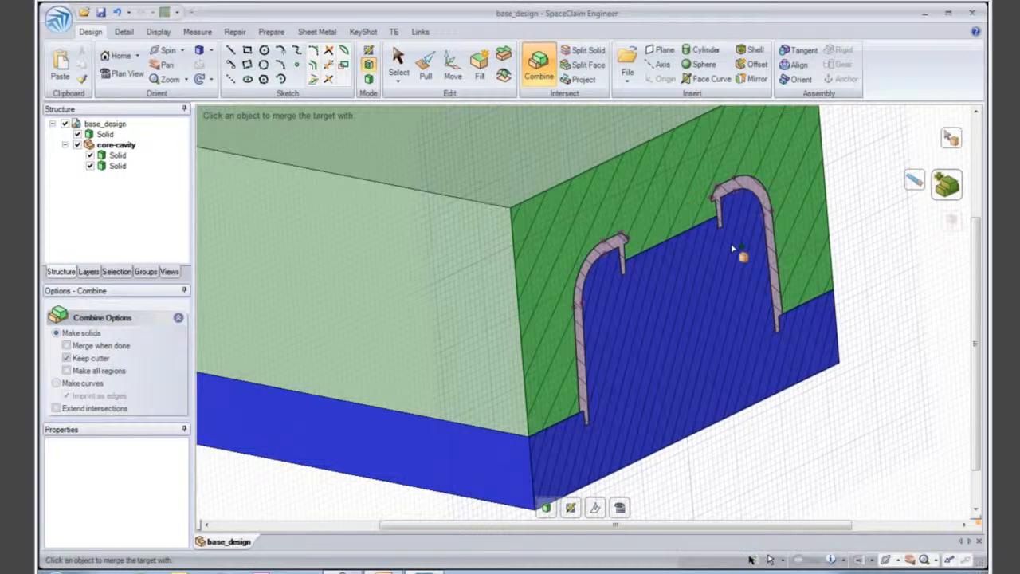
- Slide the section plane along the mould past its end and return to the full 3D view
{"action": "key", "text": "m"}
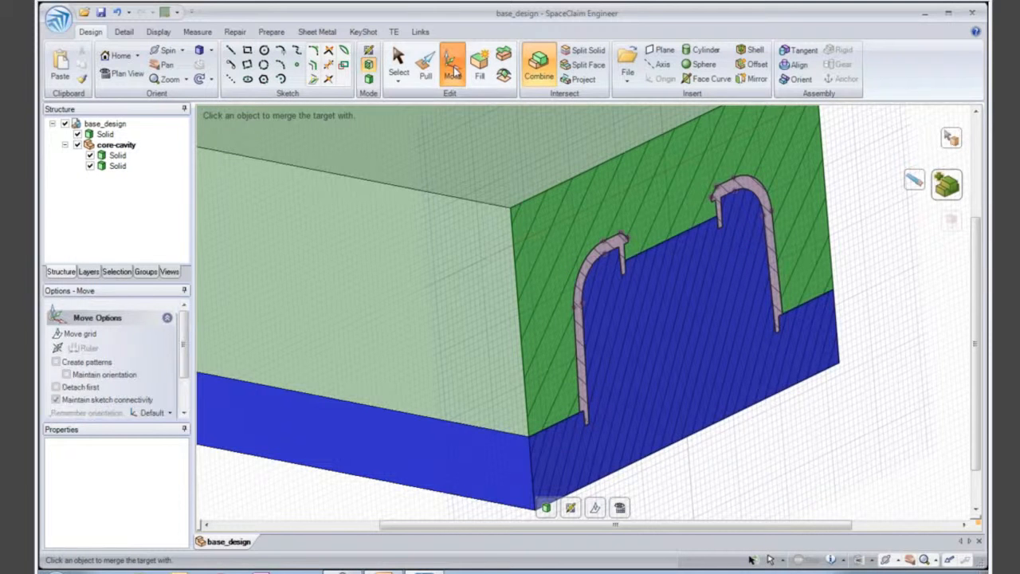
{"action": "left_click", "coordinate": [599, 511]}
{"action": "left_click_drag", "start_coordinate": [631, 173], "coordinate": [951, 408]}
{"action": "left_click", "coordinate": [550, 511]}
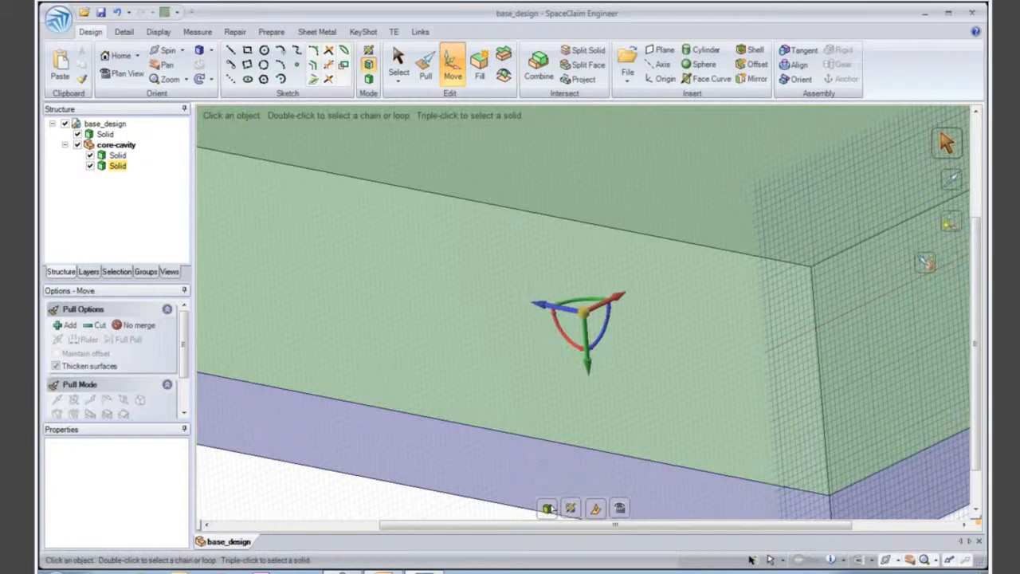
{"action": "middle_click_drag", "start_coordinate": [515, 443], "coordinate": [488, 330], "text": "ctrl"}
{"action": "middle_click_drag", "start_coordinate": [485, 335], "coordinate": [473, 278], "text": "shift"}
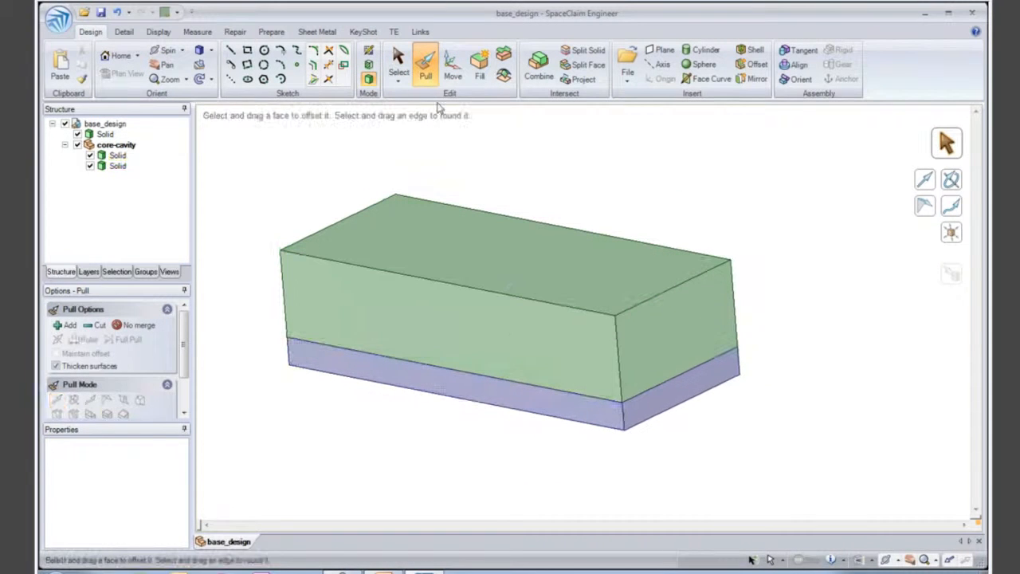
- Move the blue core solid straight down out of the green cavity block to expose its shaped face
{"action": "left_click", "coordinate": [452, 68]}
{"action": "triple_click", "coordinate": [474, 398]}
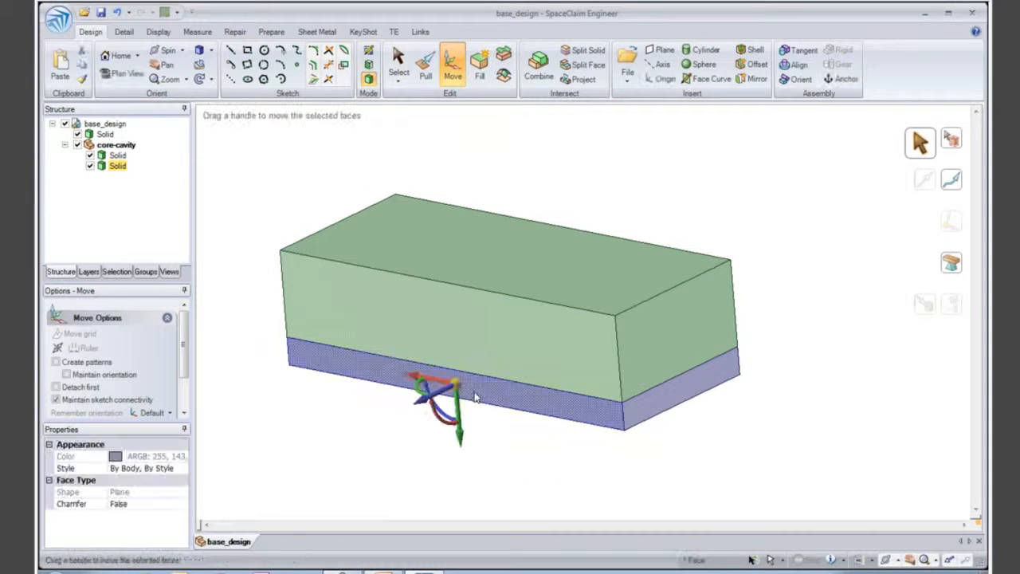
{"action": "left_click_drag", "start_coordinate": [517, 387], "coordinate": [528, 515]}
{"action": "left_click", "coordinate": [706, 435]}
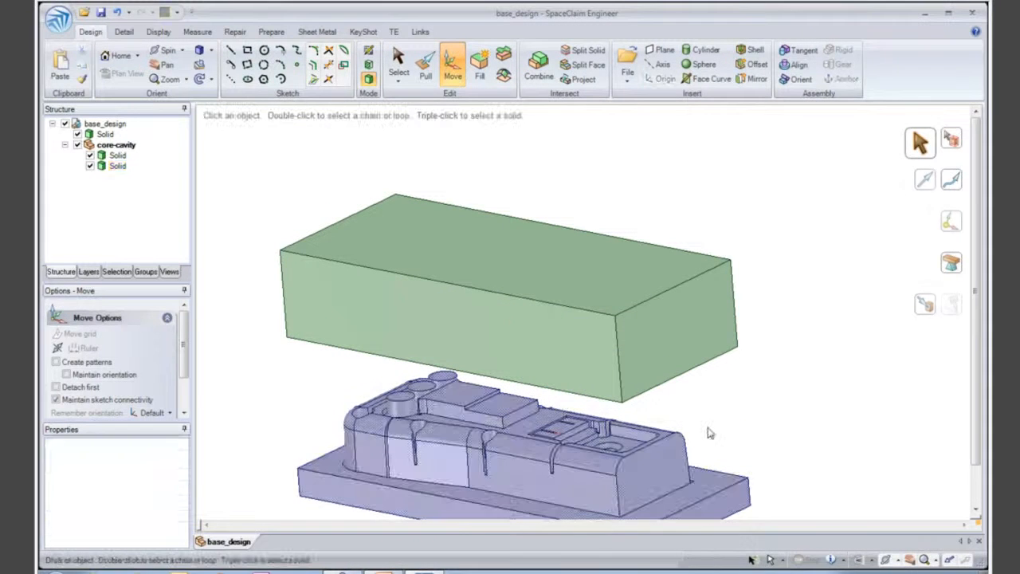
{"action": "middle_click_drag", "start_coordinate": [708, 431], "coordinate": [707, 371], "text": "shift"}
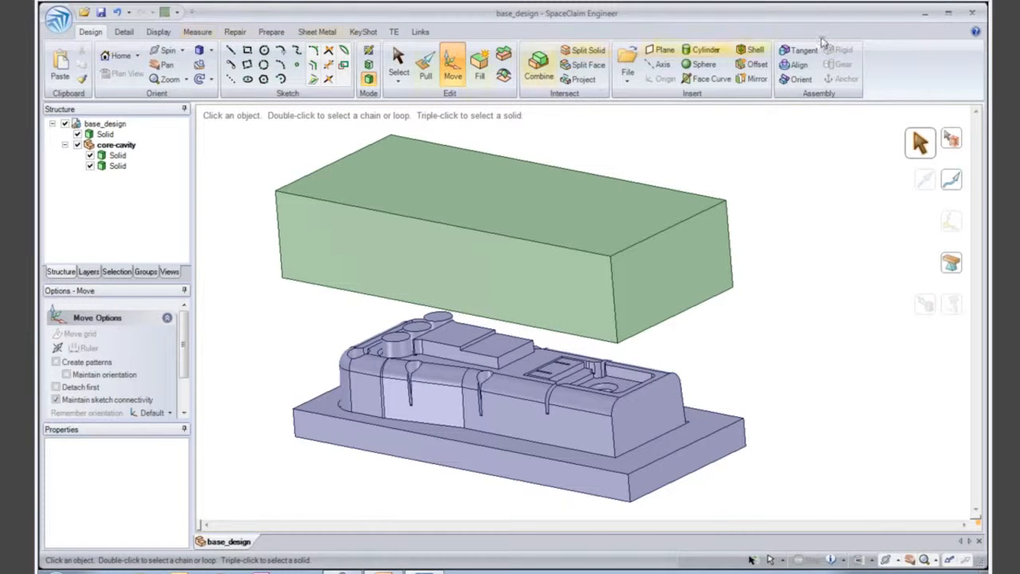
- Undo the core's downward move and deselect it
{"action": "left_click", "coordinate": [118, 14]}
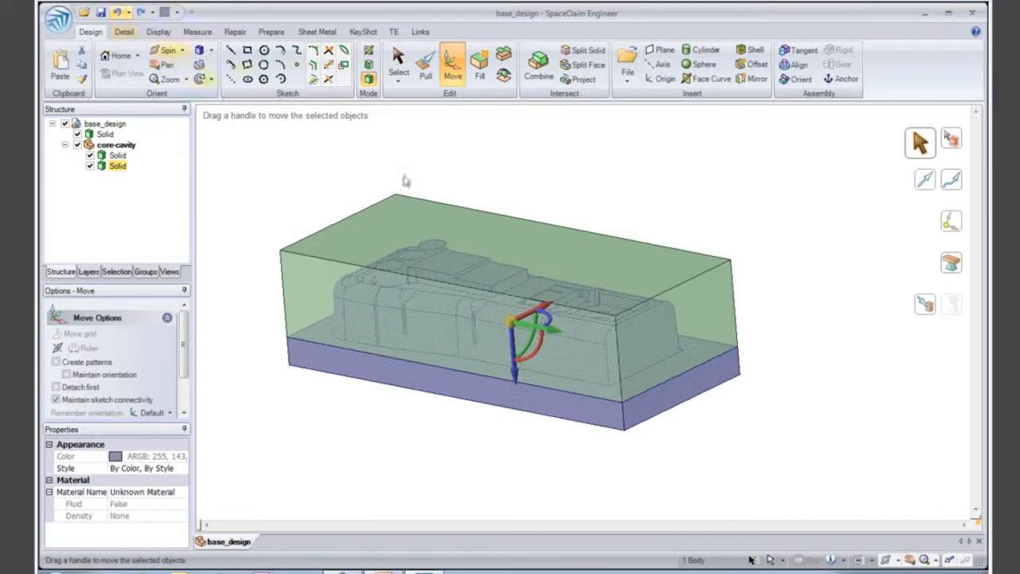
{"action": "left_click", "coordinate": [491, 182]}
{"action": "middle_click_drag", "start_coordinate": [476, 256], "coordinate": [480, 224], "text": "ctrl"}
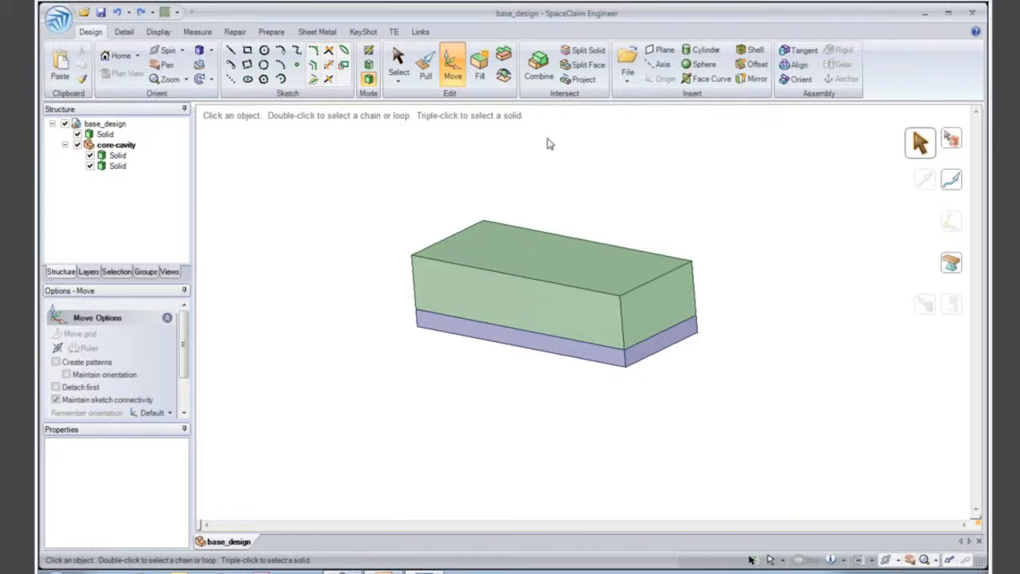
- Make the top-level base_design component the active one
{"action": "left_click", "coordinate": [120, 125]}
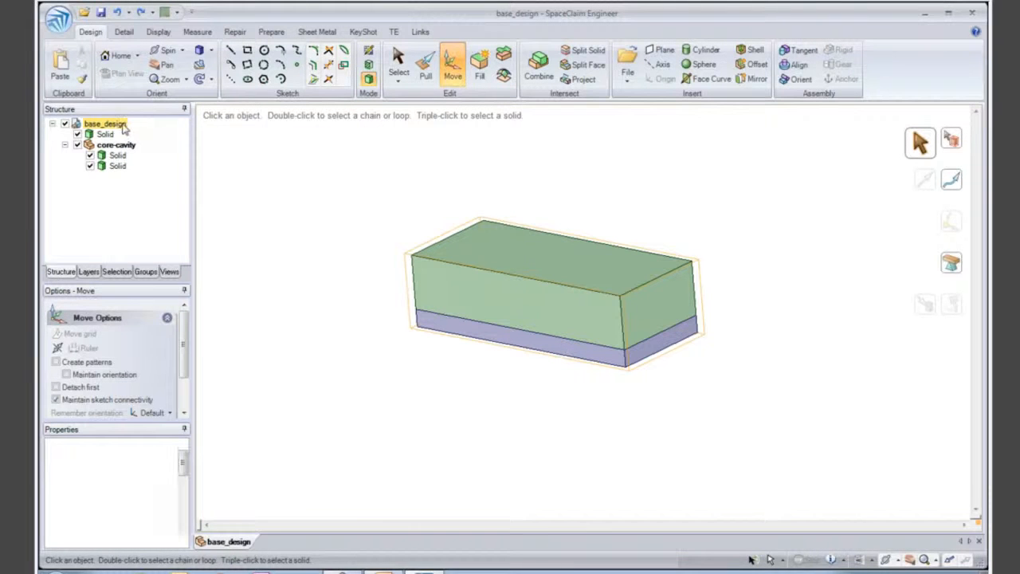
{"action": "right_click", "coordinate": [122, 126]}
{"action": "left_click", "coordinate": [184, 212]}
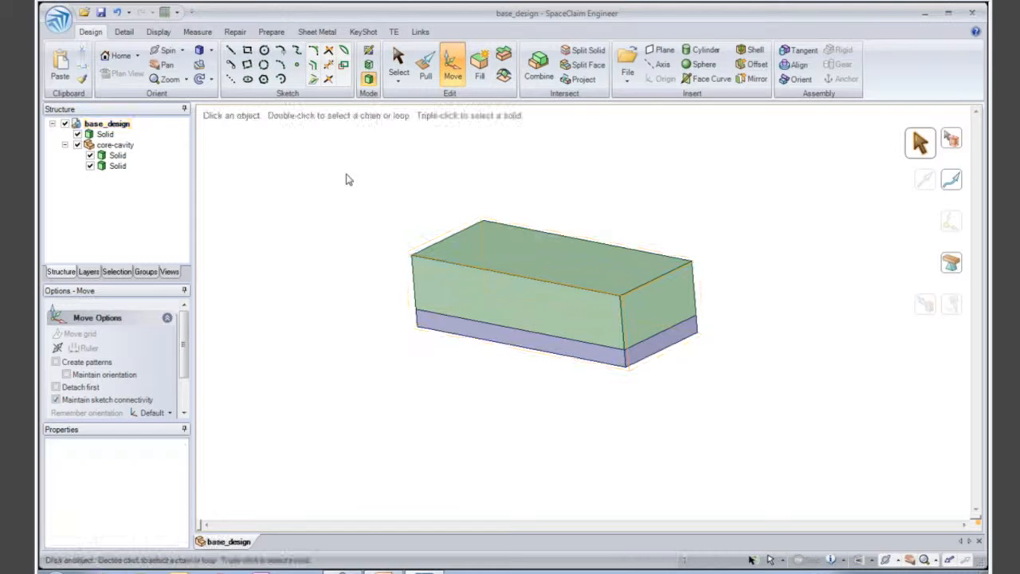
- Insert the IGES file mold.igs from the final_files folder into the design
{"action": "left_click", "coordinate": [625, 64]}
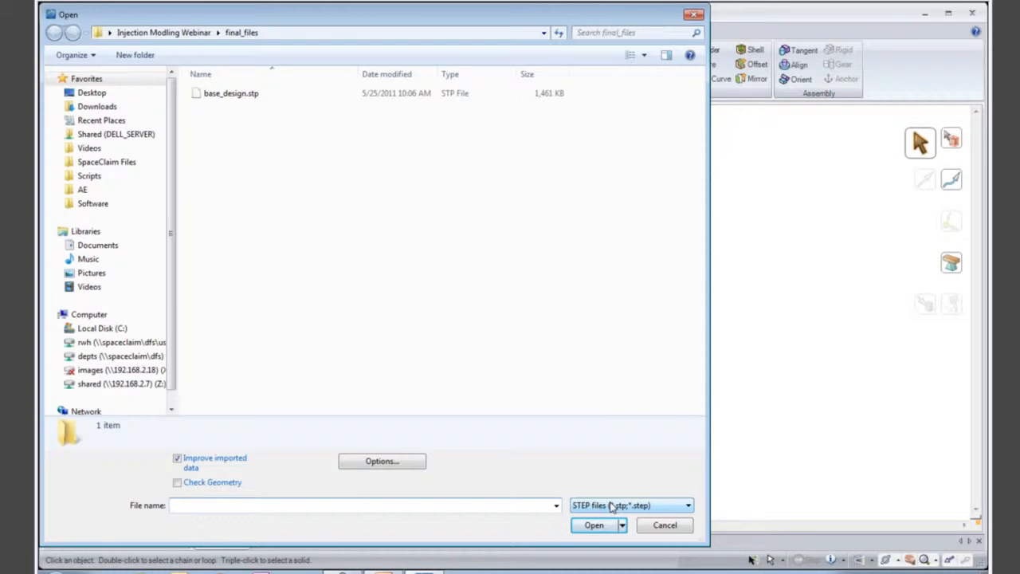
{"action": "left_click", "coordinate": [613, 507]}
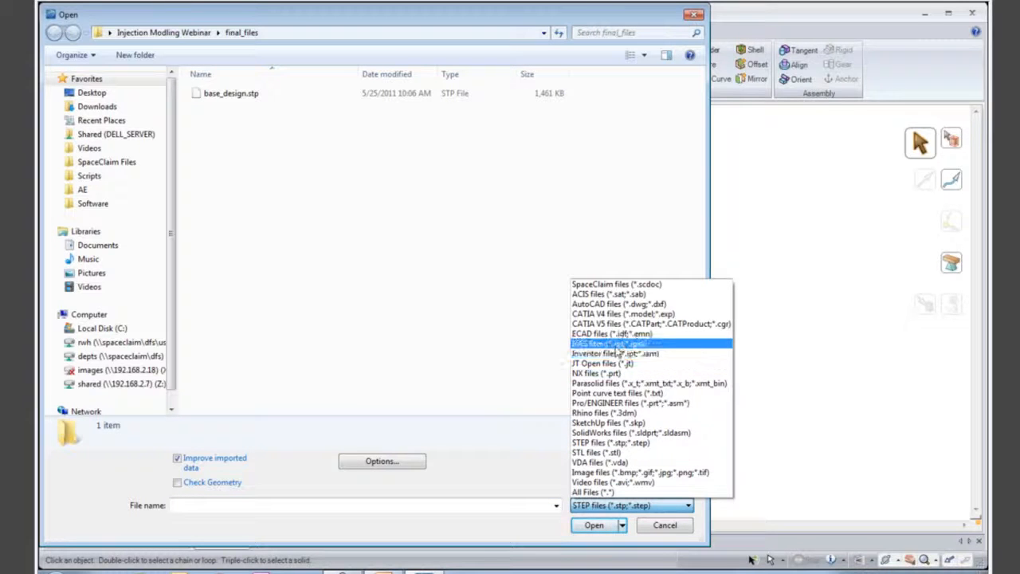
{"action": "left_click", "coordinate": [616, 344]}
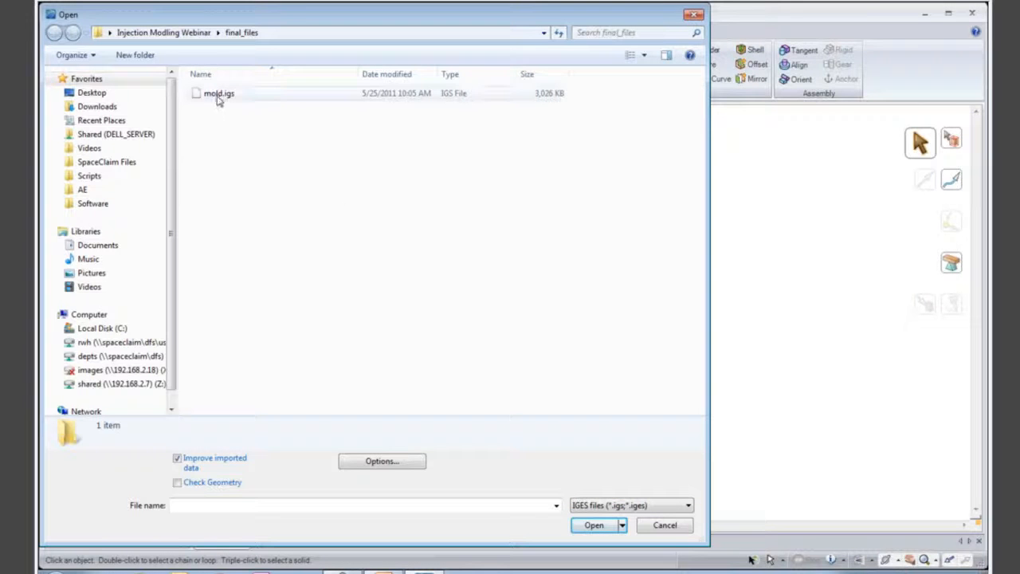
{"action": "double_click", "coordinate": [218, 96]}
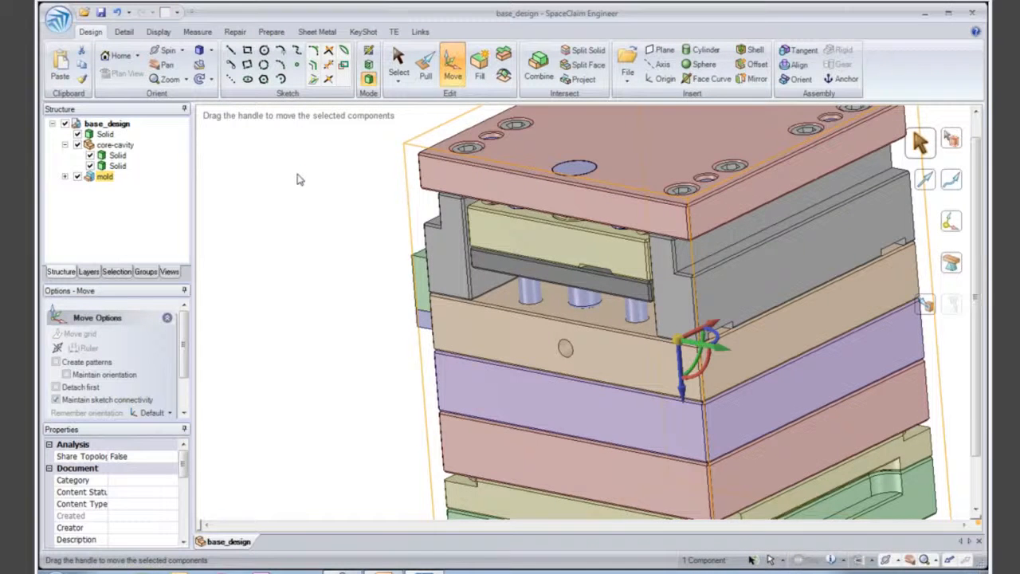
- Cut the mould base and core-cavity assembly with a lengthwise section plane and view the section face-on
{"action": "key", "text": "h"}
{"action": "middle_click_drag", "start_coordinate": [689, 311], "coordinate": [663, 330], "text": "ctrl"}
{"action": "left_click", "coordinate": [663, 330]}
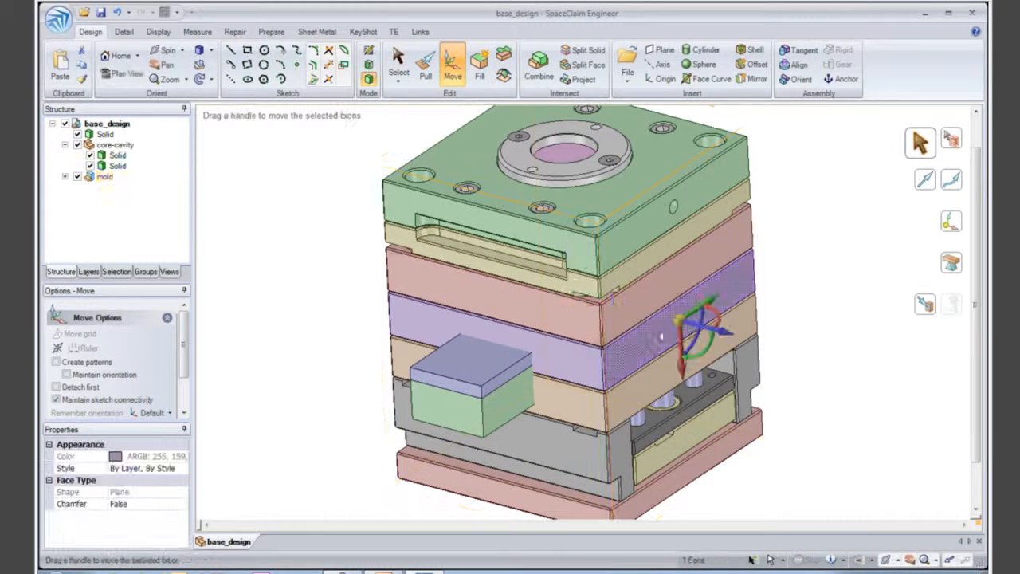
{"action": "left_click", "coordinate": [401, 317], "text": "ctrl"}
{"action": "left_click", "coordinate": [369, 64]}
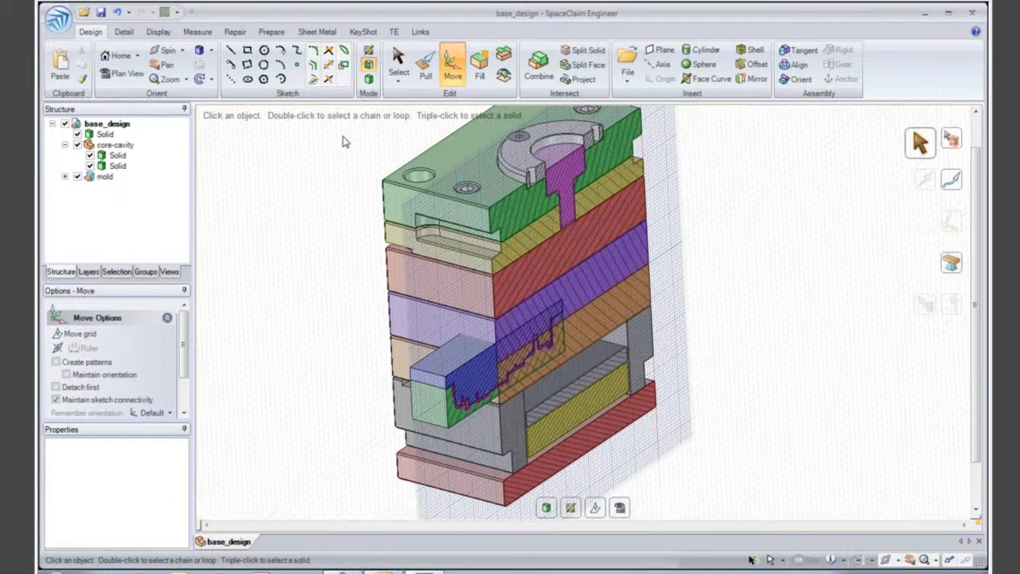
{"action": "key", "text": "v"}
{"action": "middle_click_drag", "start_coordinate": [448, 272], "coordinate": [422, 258], "text": "shift"}
{"action": "middle_click_drag", "start_coordinate": [423, 257], "coordinate": [295, 247], "text": "ctrl"}
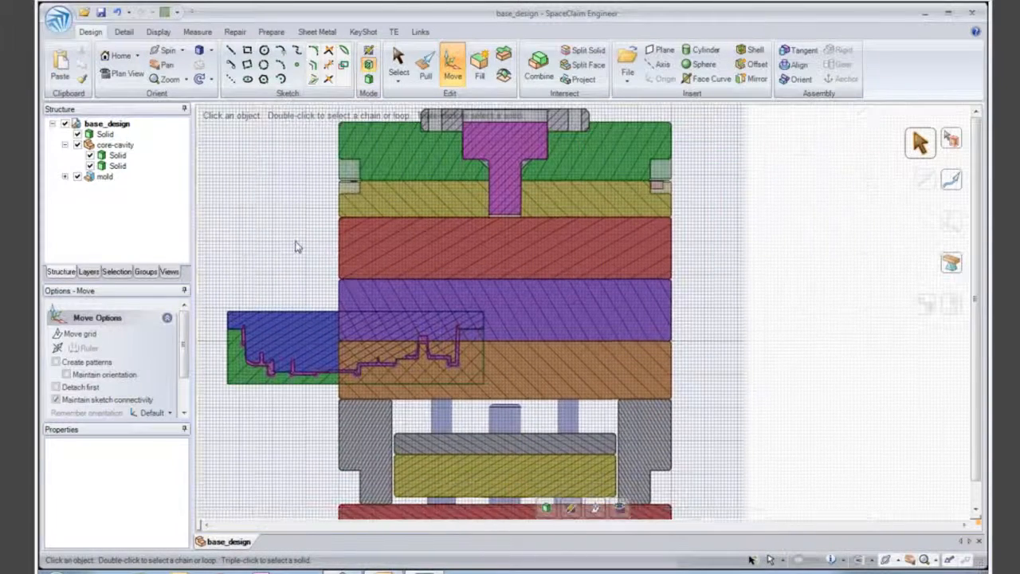
- Move the core-cavity component and the housing solid together into the middle of the mould base's plate stack
{"action": "left_click", "coordinate": [116, 145]}
{"action": "left_click", "coordinate": [112, 135], "text": "ctrl"}
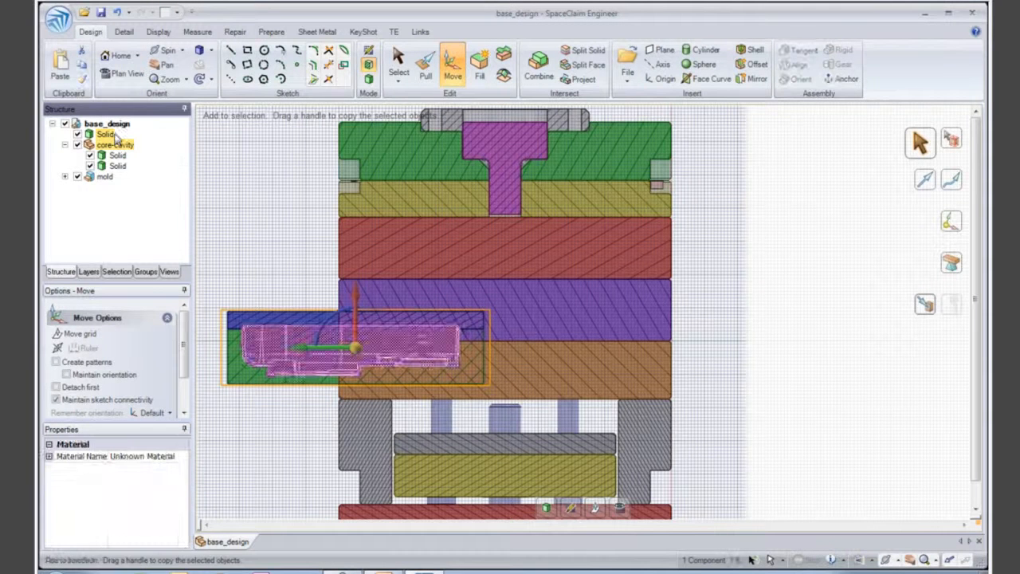
{"action": "left_click_drag", "start_coordinate": [354, 348], "coordinate": [620, 306]}
- Raise the core-cavity and housing along the vertical axis up to the joint between the red and purple plates
{"action": "left_click", "coordinate": [619, 274]}
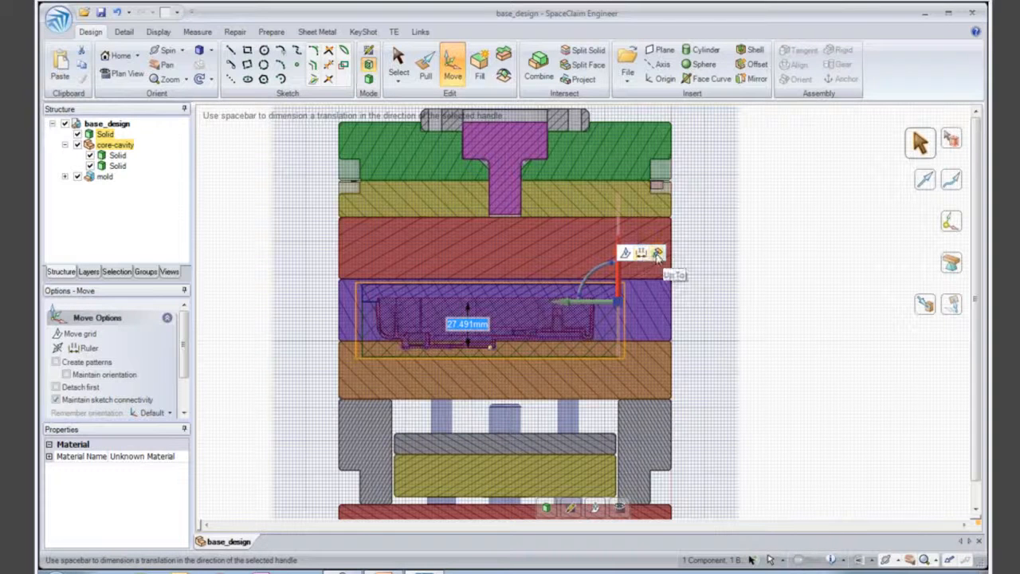
{"action": "left_click", "coordinate": [658, 256]}
{"action": "left_click", "coordinate": [652, 279]}
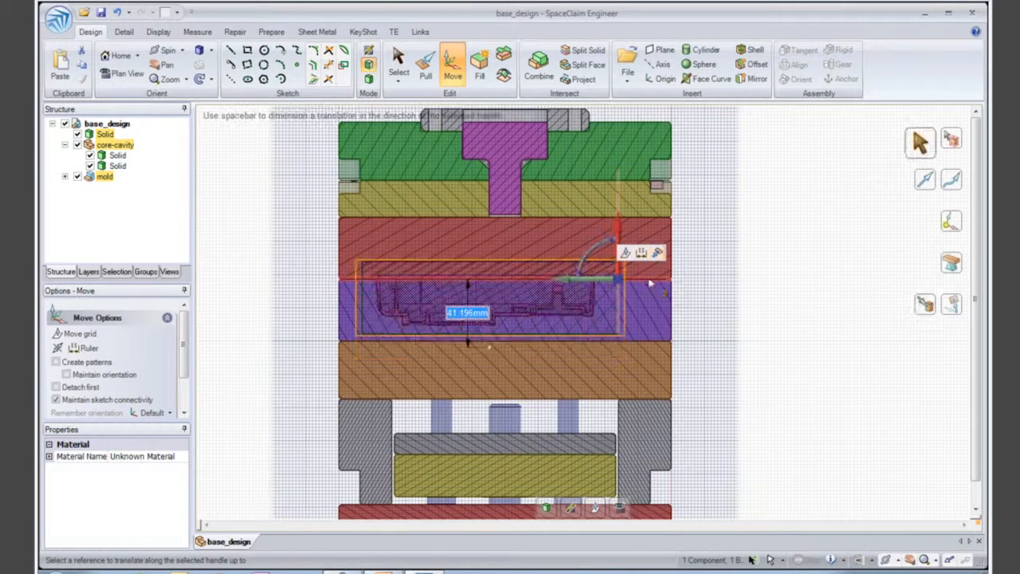
{"action": "left_click", "coordinate": [677, 290]}
- Hide the purple mould plate that surrounds the cavity block
{"action": "scroll", "coordinate": [467, 285], "scroll_direction": "up", "scroll_amount": 5}
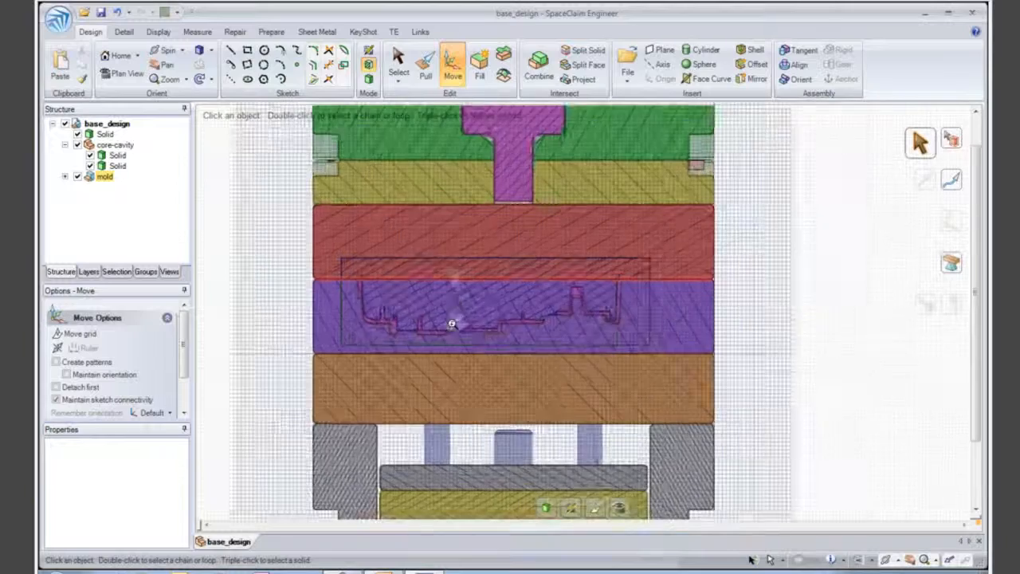
{"action": "middle_click_drag", "start_coordinate": [433, 323], "coordinate": [466, 307], "text": "shift"}
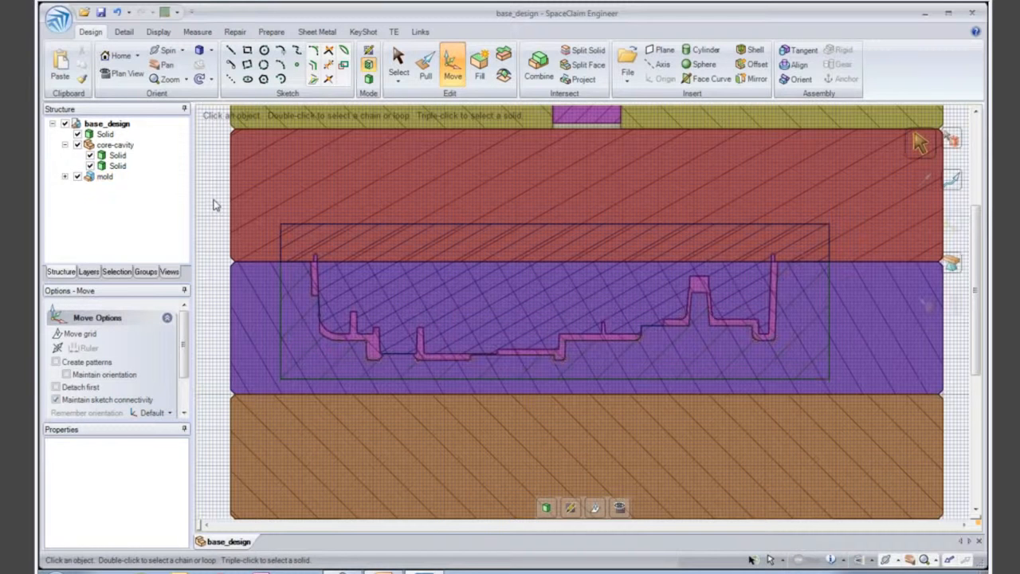
{"action": "key", "text": "p"}
{"action": "left_click", "coordinate": [229, 292]}
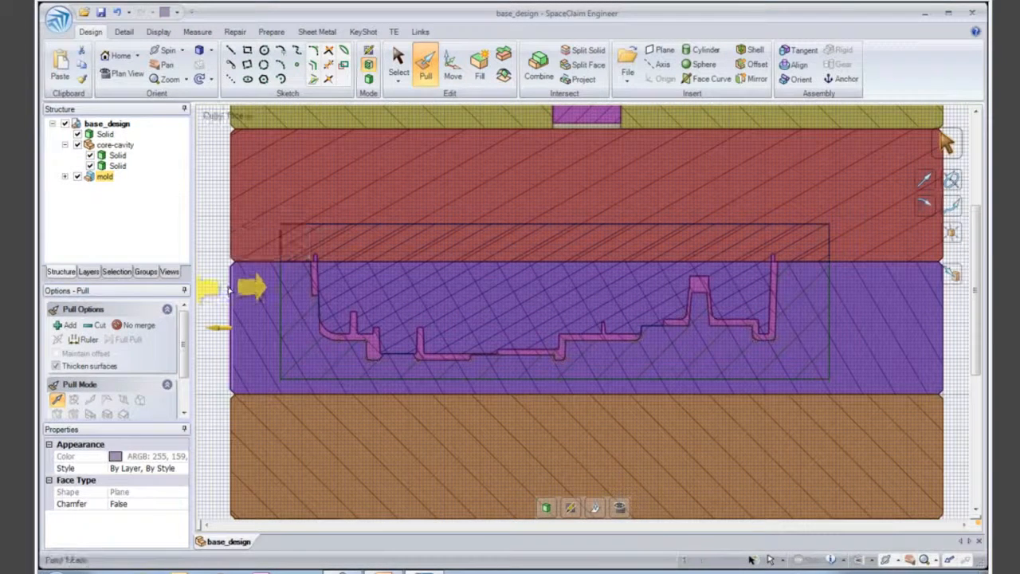
{"action": "key", "text": "ctrl+h"}
{"action": "left_click", "coordinate": [317, 270]}
{"action": "key", "text": "Escape"}
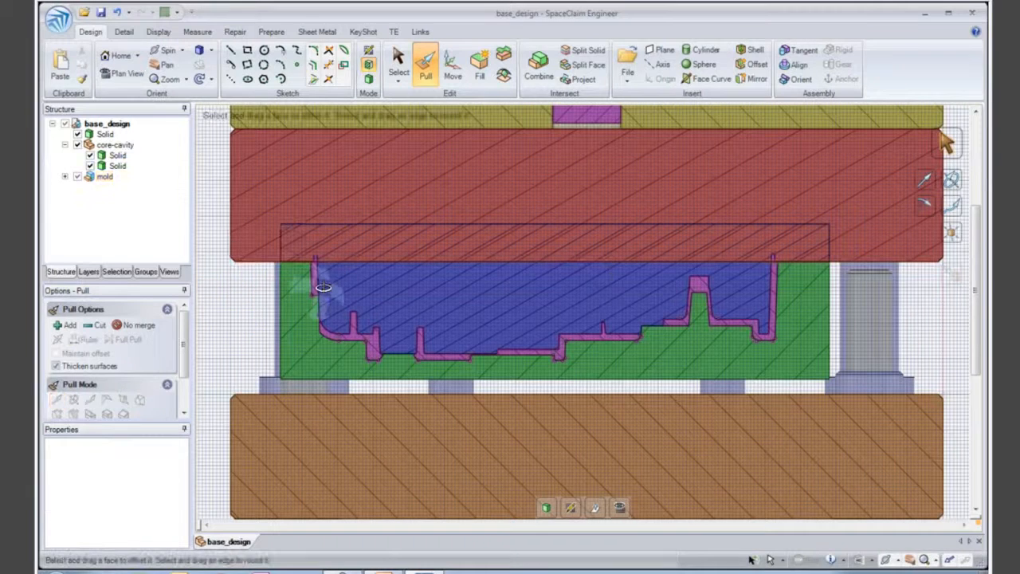
- Hide the green cavity solid and the pink housing solid so only the core remains below the red plate
{"action": "left_click", "coordinate": [284, 295]}
{"action": "key", "text": "ctrl+h"}
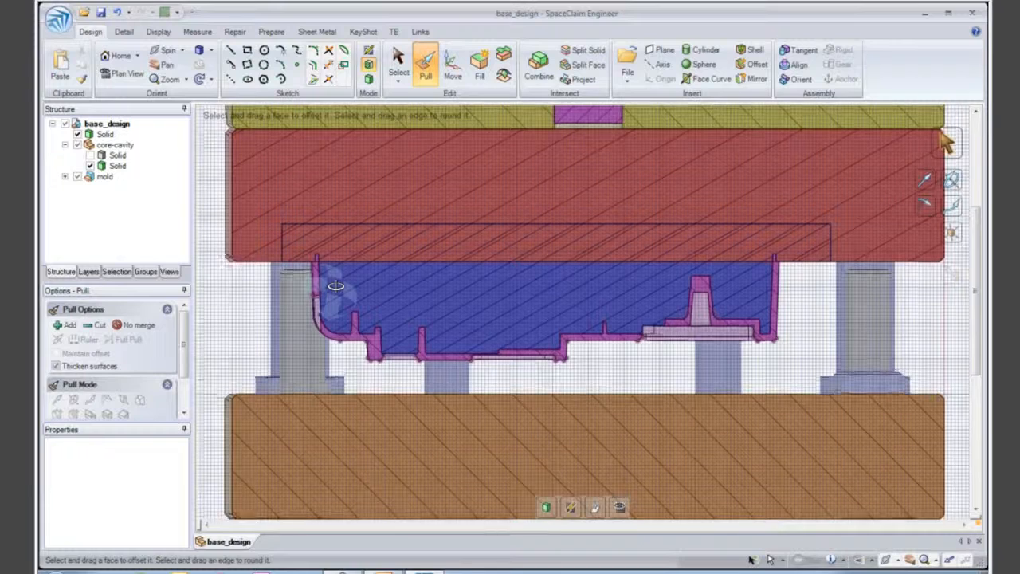
{"action": "middle_click_drag", "start_coordinate": [327, 287], "coordinate": [338, 273]}
{"action": "left_click", "coordinate": [344, 248]}
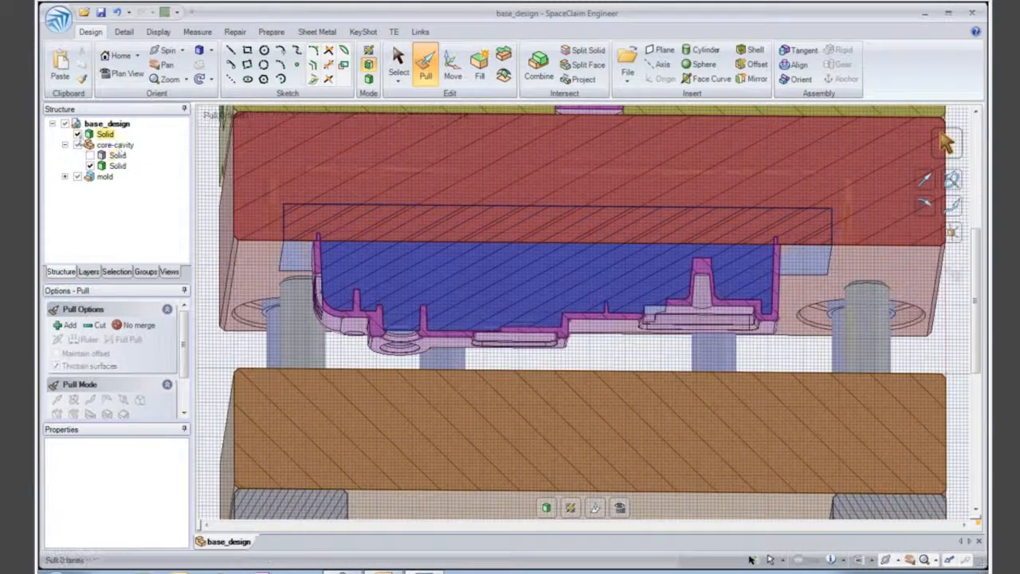
{"action": "key", "text": "ctrl+h"}
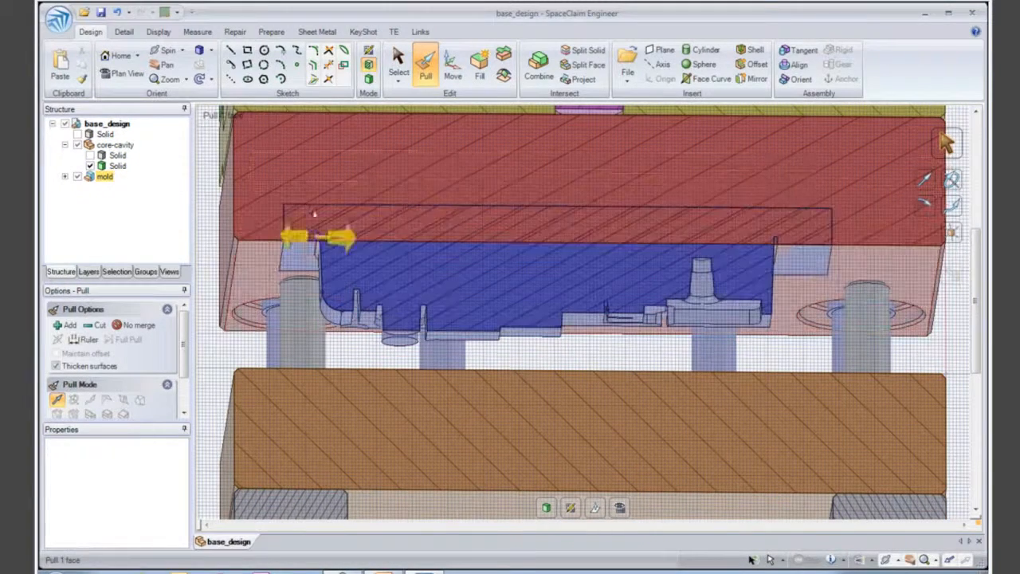
- Combine the red mould plate with the blue core solid into one body
{"action": "left_click", "coordinate": [539, 64]}
{"action": "left_click", "coordinate": [239, 216]}
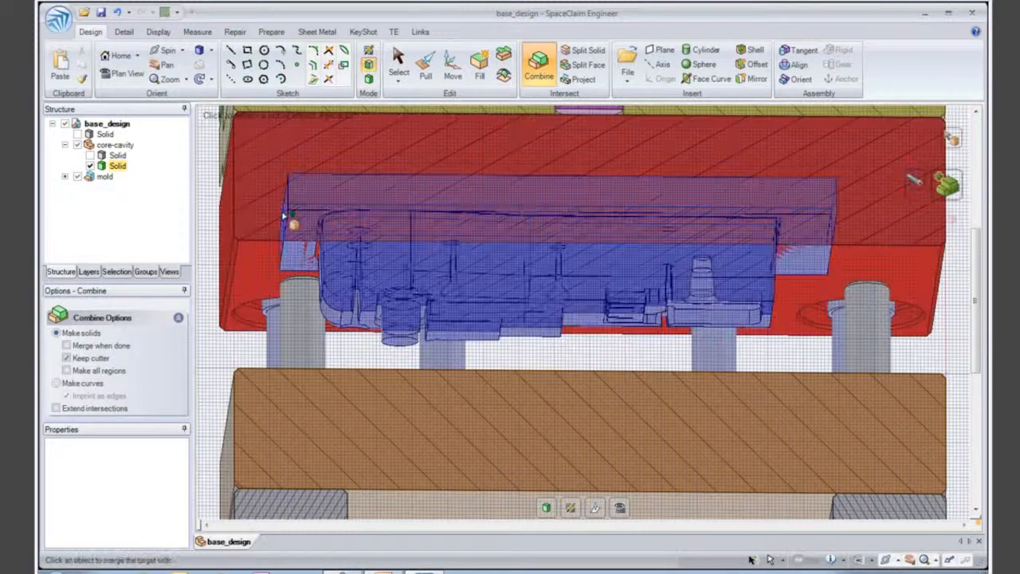
{"action": "left_click", "coordinate": [283, 218]}
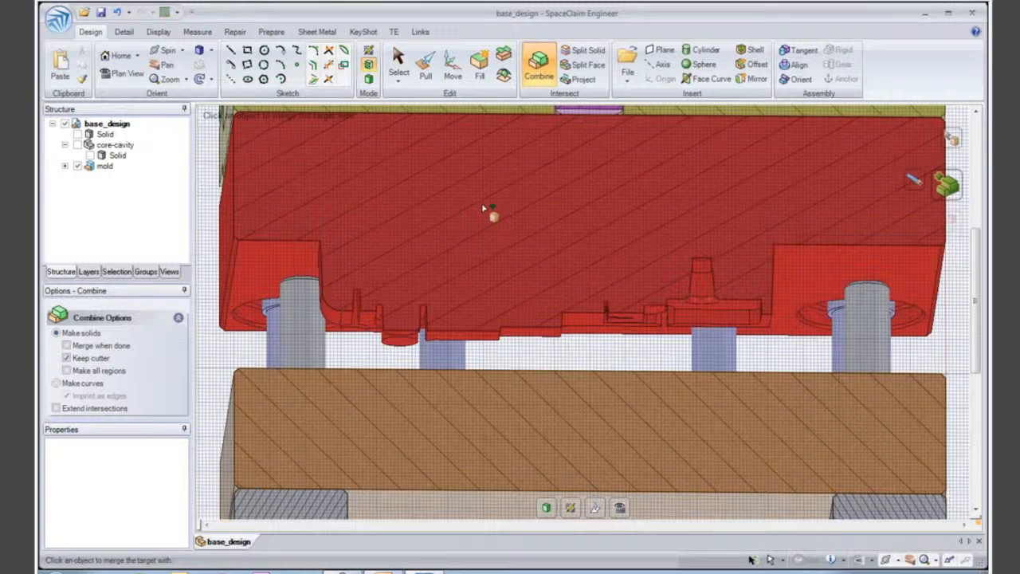
{"action": "left_click", "coordinate": [482, 208]}
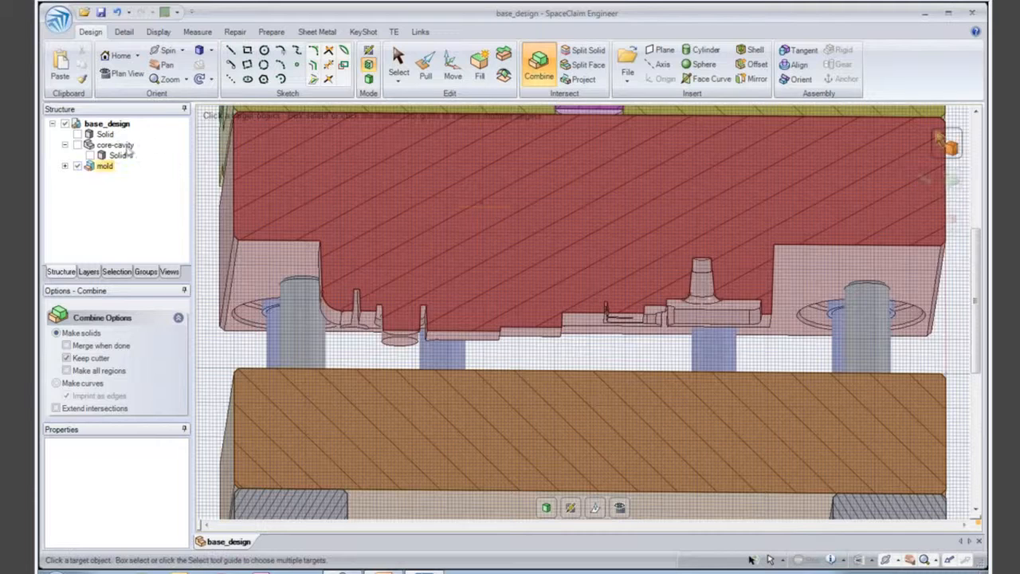
- Show the core-cavity component, all mold component parts and the housing solid again
{"action": "left_click", "coordinate": [78, 146]}
{"action": "left_click", "coordinate": [77, 167]}
{"action": "left_click", "coordinate": [78, 167]}
{"action": "left_click", "coordinate": [78, 135]}
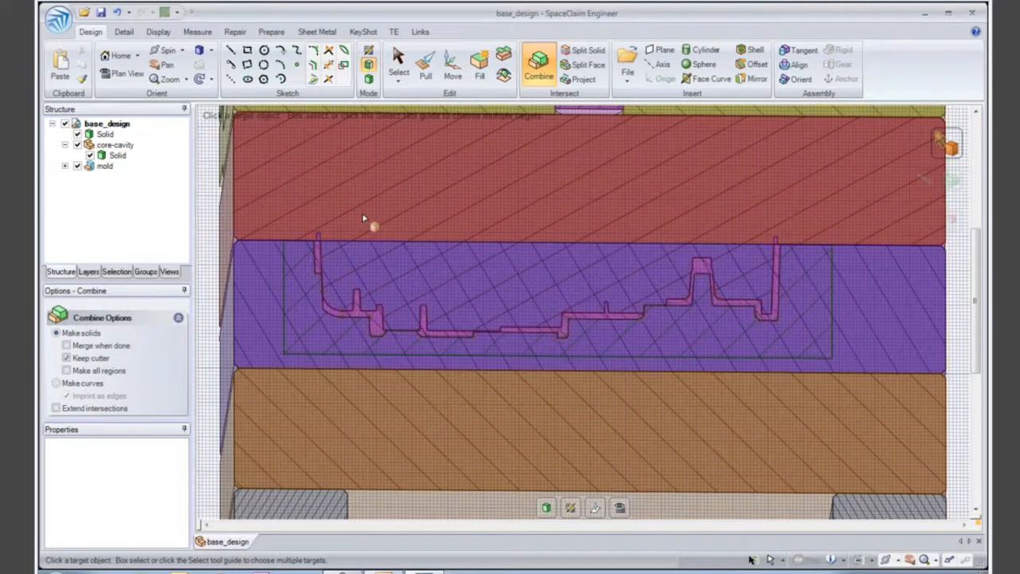
- Hide the red mould plate and the pink housing solid to expose the purple plate and the cavity solid
{"action": "key", "text": "p"}
{"action": "left_click", "coordinate": [230, 194]}
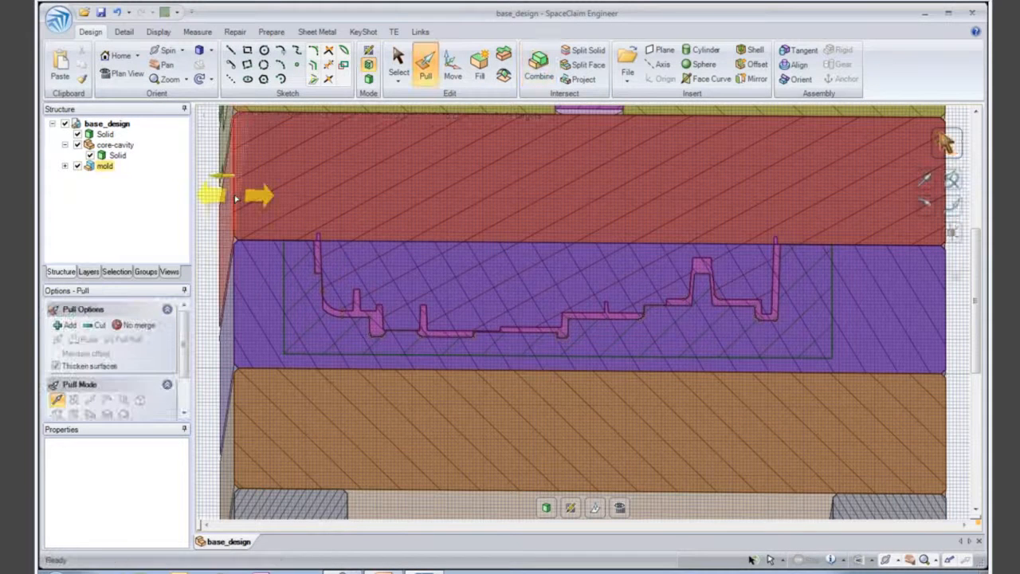
{"action": "key", "text": "ctrl+h"}
{"action": "left_click", "coordinate": [320, 252]}
{"action": "middle_click_drag", "start_coordinate": [319, 251], "coordinate": [356, 257]}
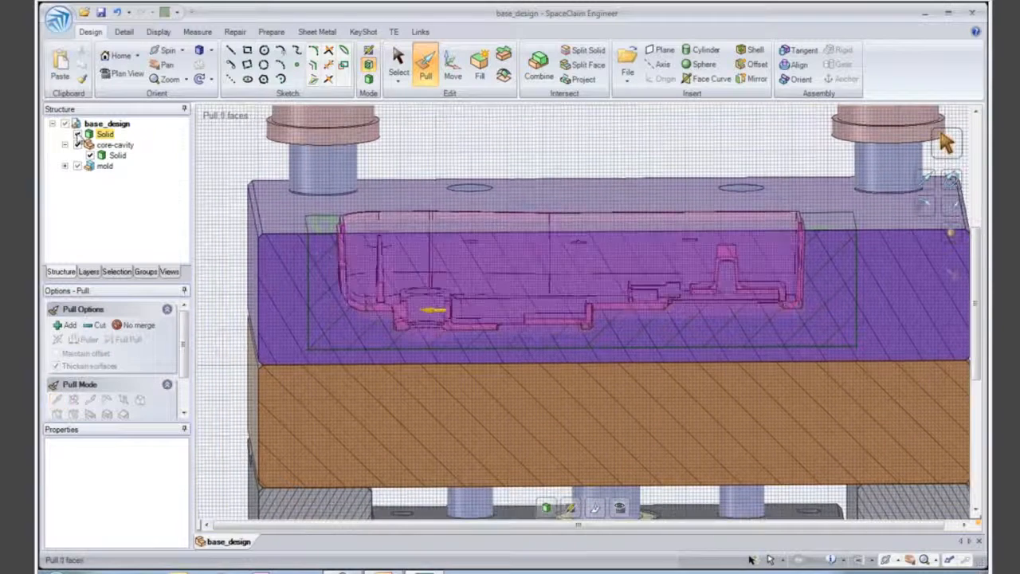
{"action": "left_click", "coordinate": [78, 135]}
- Cut the purple mould plate with the green cavity solid and remove the housing-shaped and cavity-block regions from the plate
{"action": "left_click", "coordinate": [539, 66]}
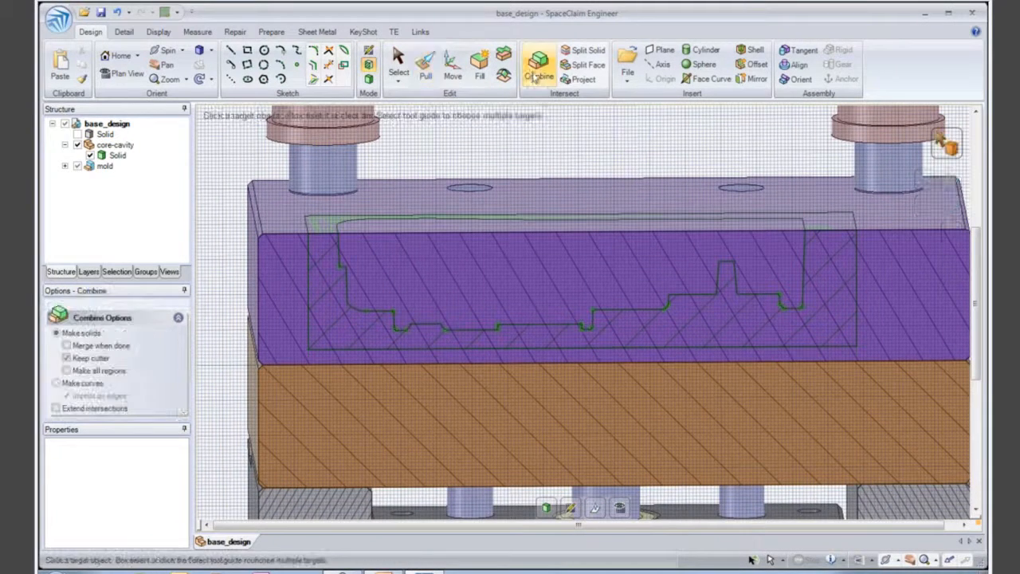
{"action": "left_click", "coordinate": [488, 230]}
{"action": "left_click", "coordinate": [338, 227]}
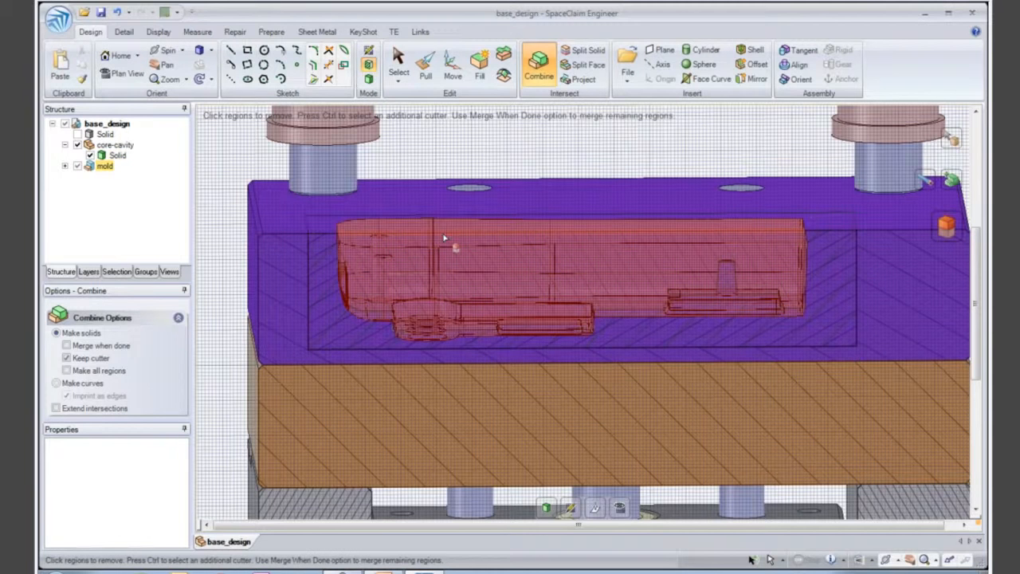
{"action": "left_click", "coordinate": [445, 237]}
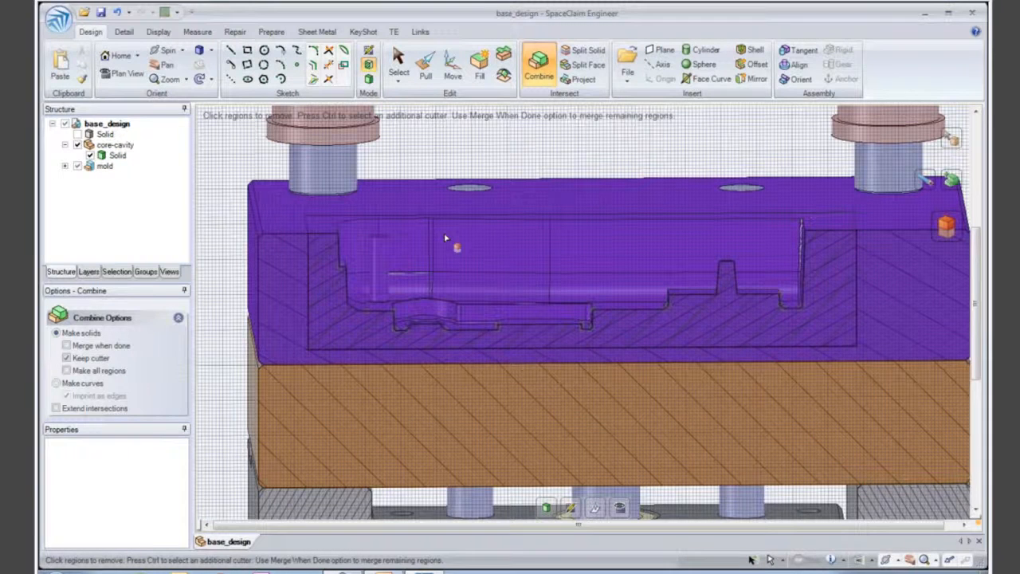
{"action": "left_click", "coordinate": [345, 236]}
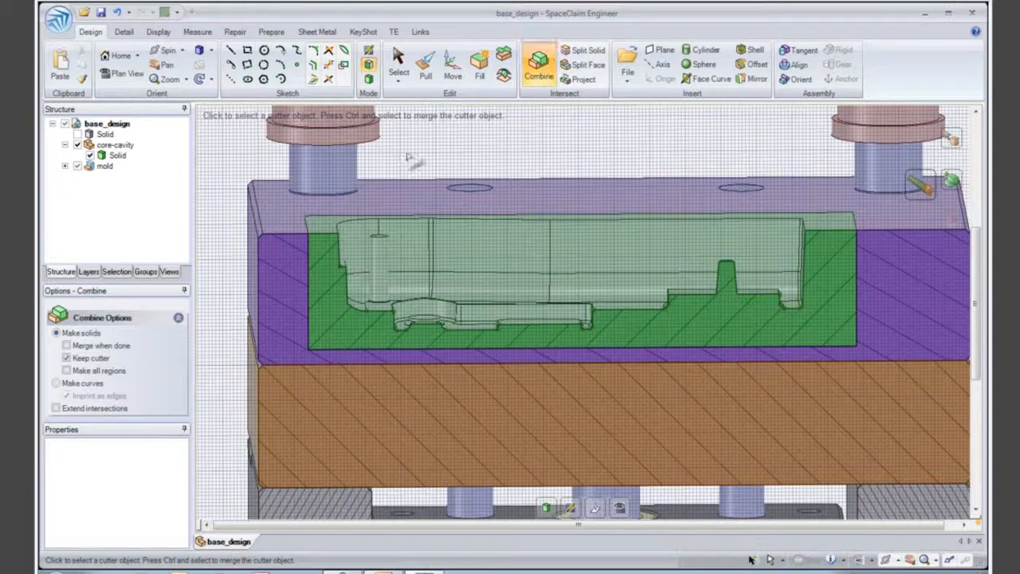
{"action": "left_click", "coordinate": [448, 160]}
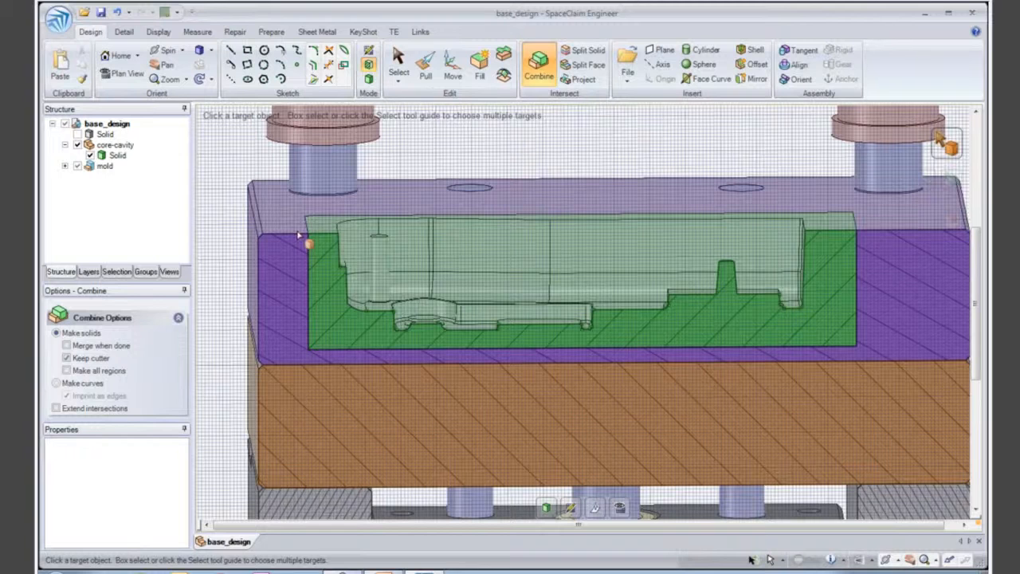
- Merge the green cavity solid into the purple mould plate
{"action": "left_click", "coordinate": [299, 235]}
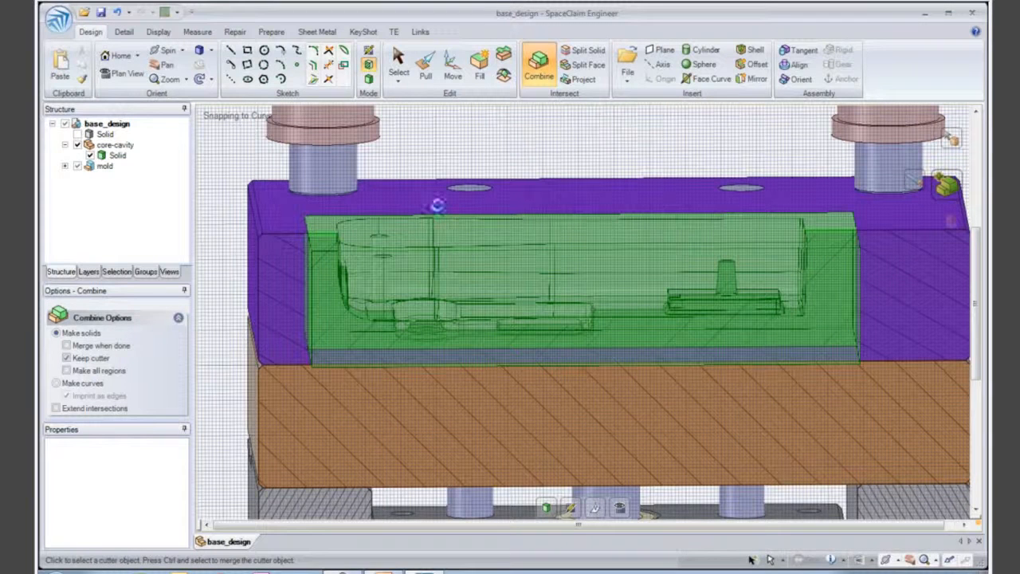
{"action": "left_click", "coordinate": [438, 207]}
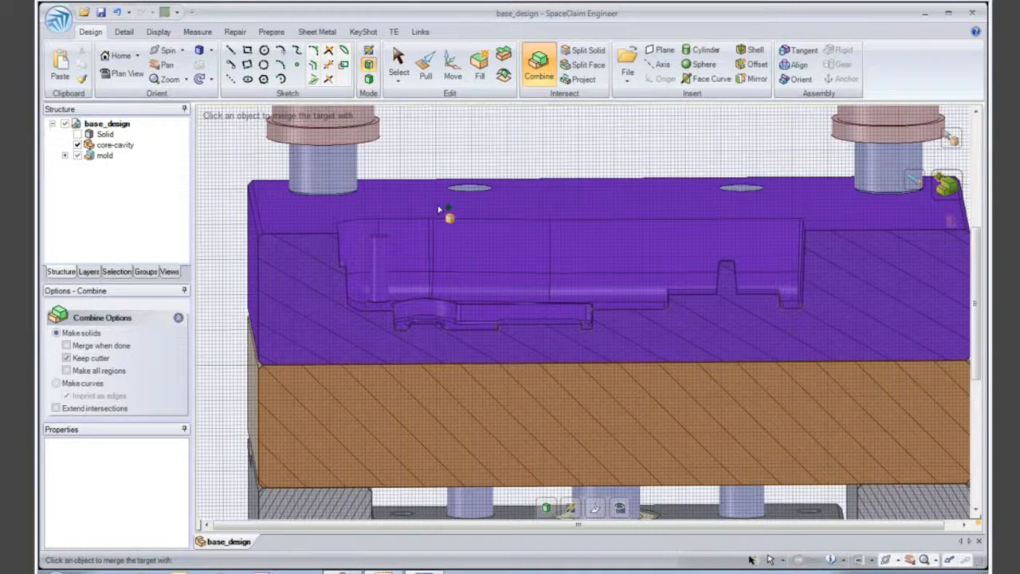
{"action": "key", "text": "Escape"}
- Return to the home view and show all hidden parts of the mould assembly
{"action": "mouse_move", "coordinate": [486, 237]}
{"action": "middle_mouse_down"}
{"action": "mouse_move", "coordinate": [433, 247]}
{"action": "mouse_move", "coordinate": [501, 240]}
{"action": "middle_mouse_up"}
{"action": "key", "text": "Escape"}
{"action": "key", "text": "h"}
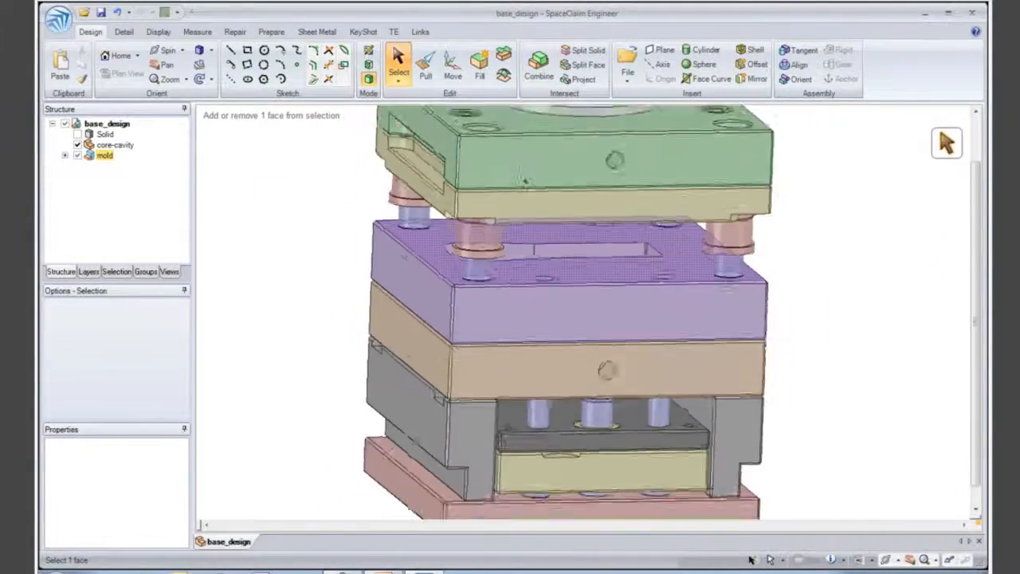
{"action": "right_click", "coordinate": [367, 180]}
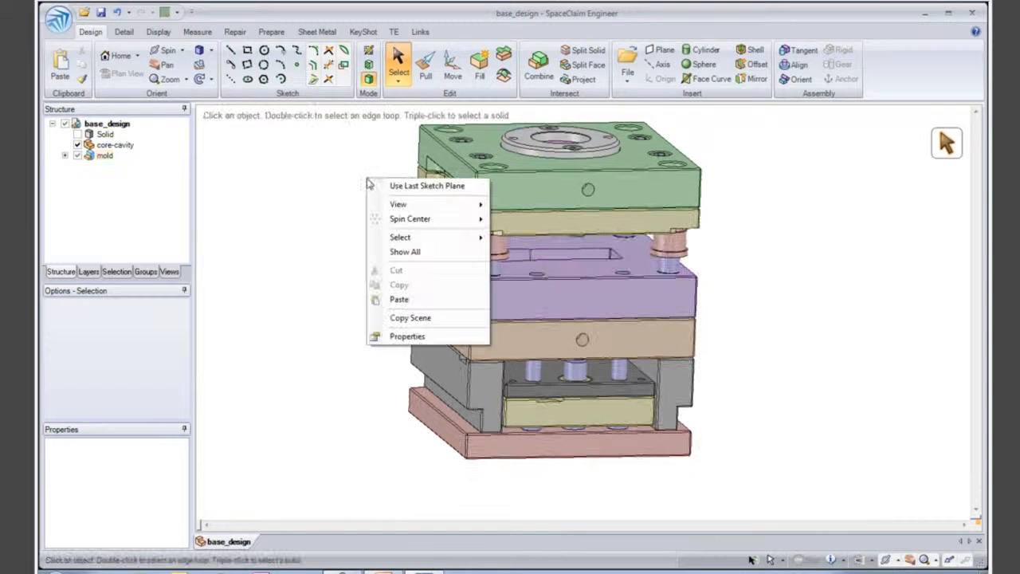
{"action": "left_click", "coordinate": [408, 251]}
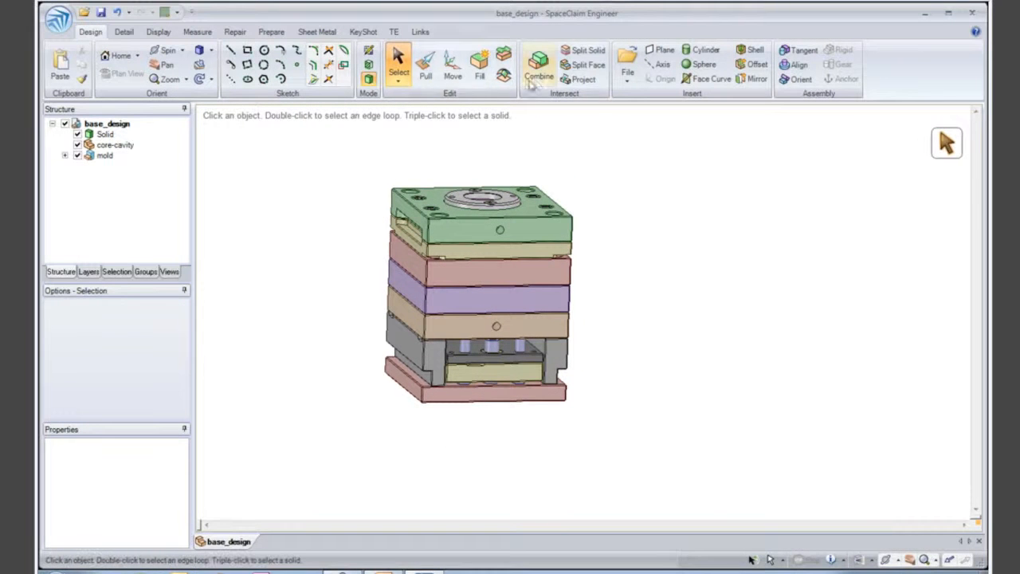
- Select the whole mould assembly as components for moving and set the red base plate as the fulcrum
{"action": "left_click", "coordinate": [453, 63]}
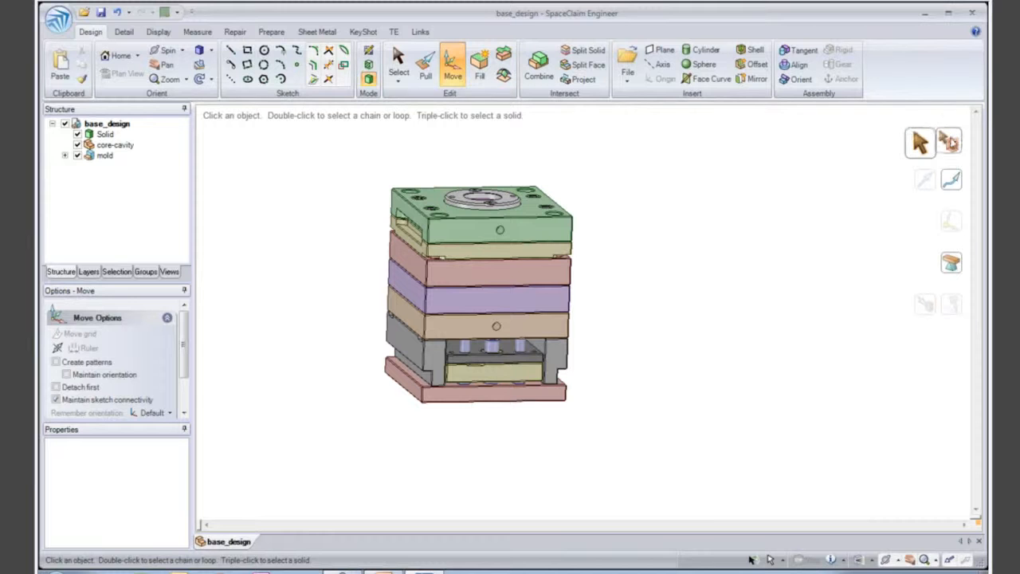
{"action": "left_click", "coordinate": [949, 141]}
{"action": "left_click_drag", "start_coordinate": [341, 142], "coordinate": [647, 470]}
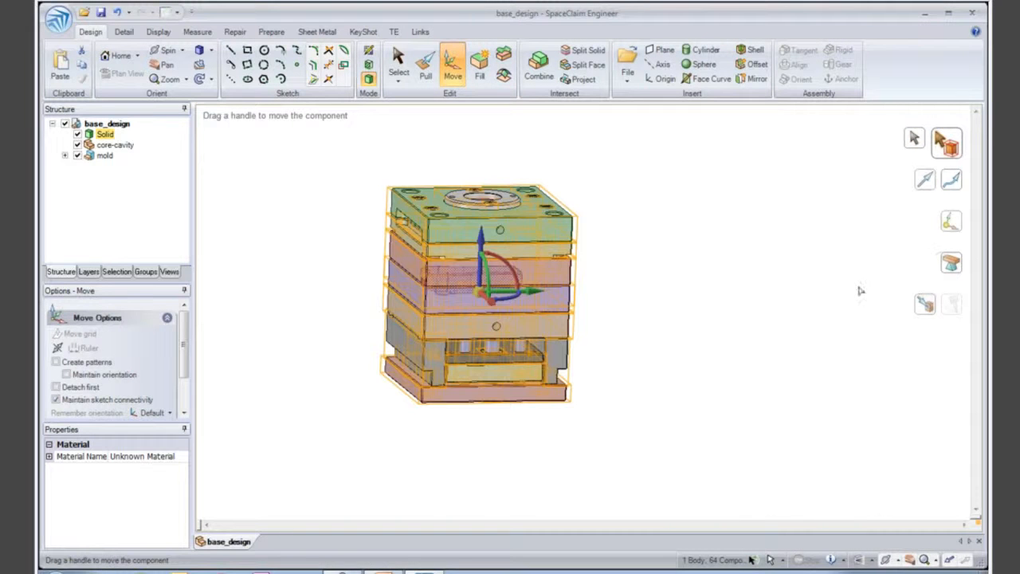
{"action": "left_click", "coordinate": [951, 263]}
{"action": "left_click", "coordinate": [526, 400]}
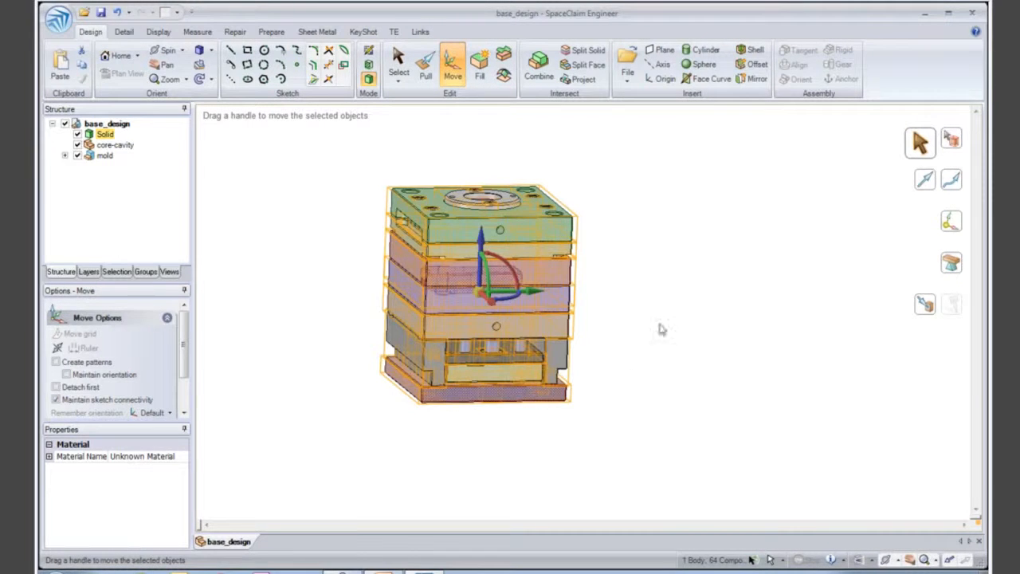
- Move the selected components vertically upward from the fixed base plate to explode the mould assembly
{"action": "middle_click_drag", "start_coordinate": [658, 327], "coordinate": [668, 405], "text": "ctrl"}
{"action": "left_click_drag", "start_coordinate": [489, 319], "coordinate": [482, 67]}
{"action": "left_click", "coordinate": [639, 257]}
{"action": "middle_click_drag", "start_coordinate": [597, 250], "coordinate": [538, 289], "text": "ctrl"}
{"action": "scroll", "coordinate": [540, 281], "scroll_direction": "up", "scroll_amount": 3}
{"action": "mouse_move", "coordinate": [632, 292]}
{"action": "middle_mouse_down"}
{"action": "mouse_move", "coordinate": [611, 303]}
{"action": "mouse_move", "coordinate": [621, 306]}
{"action": "middle_mouse_up"}
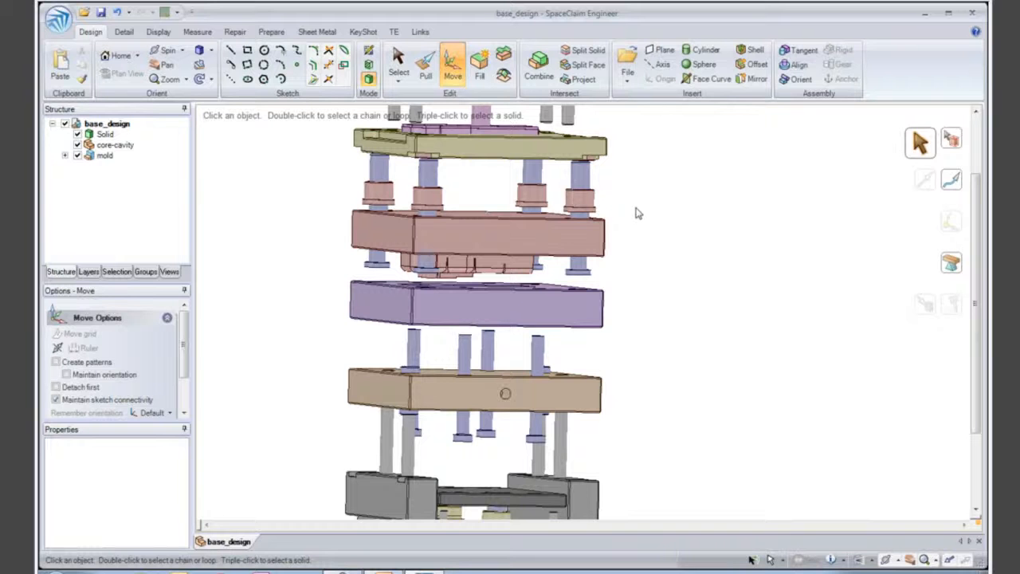
- Open the red core plate component in its own design window
{"action": "key", "text": "p"}
{"action": "left_click", "coordinate": [526, 245]}
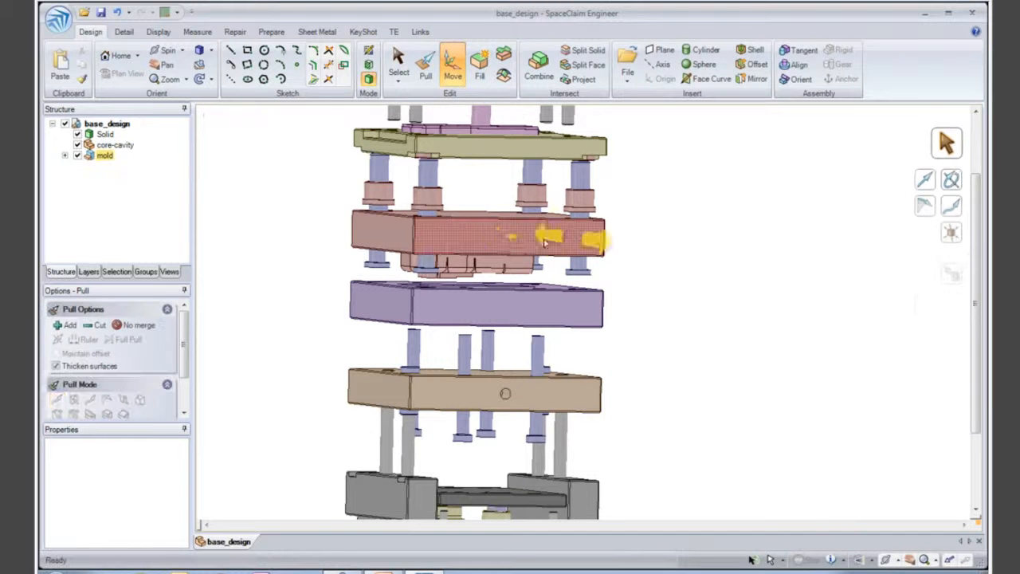
{"action": "mouse_move", "coordinate": [526, 244]}
{"action": "middle_mouse_down"}
{"action": "mouse_move", "coordinate": [515, 232]}
{"action": "mouse_move", "coordinate": [519, 247]}
{"action": "middle_mouse_up"}
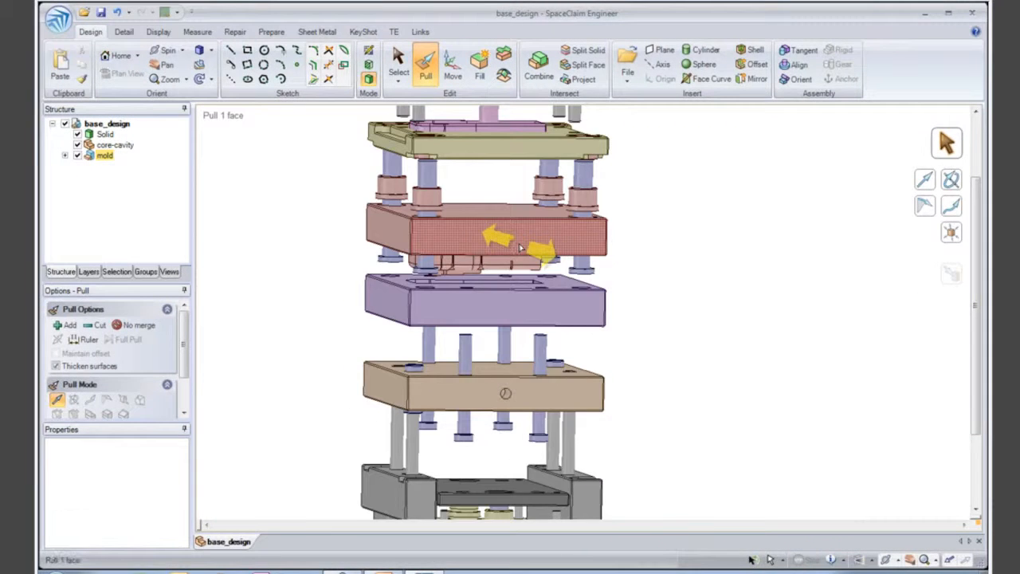
{"action": "right_click", "coordinate": [523, 250]}
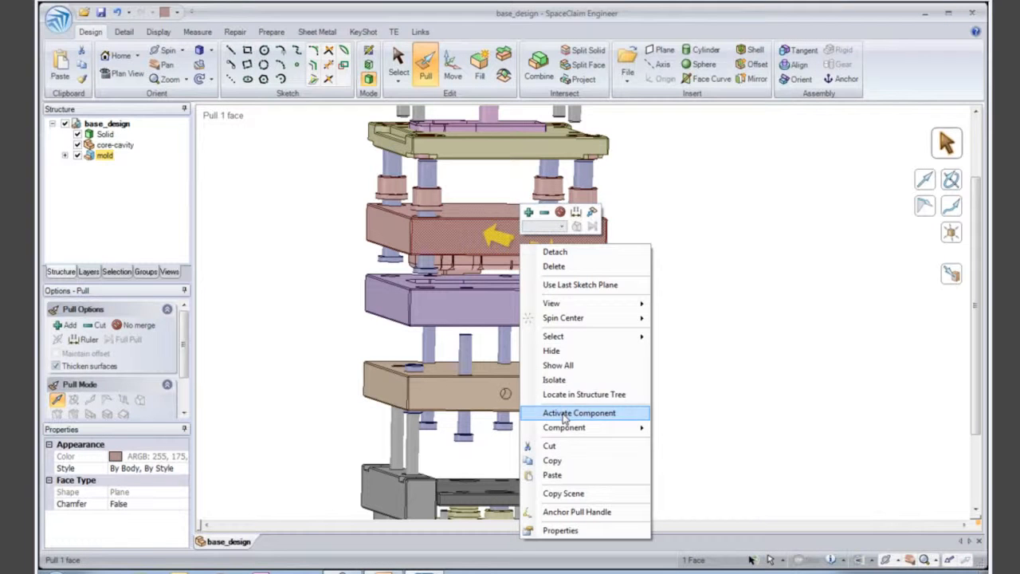
{"action": "mouse_move", "coordinate": [614, 429]}
{"action": "left_click", "coordinate": [660, 430]}
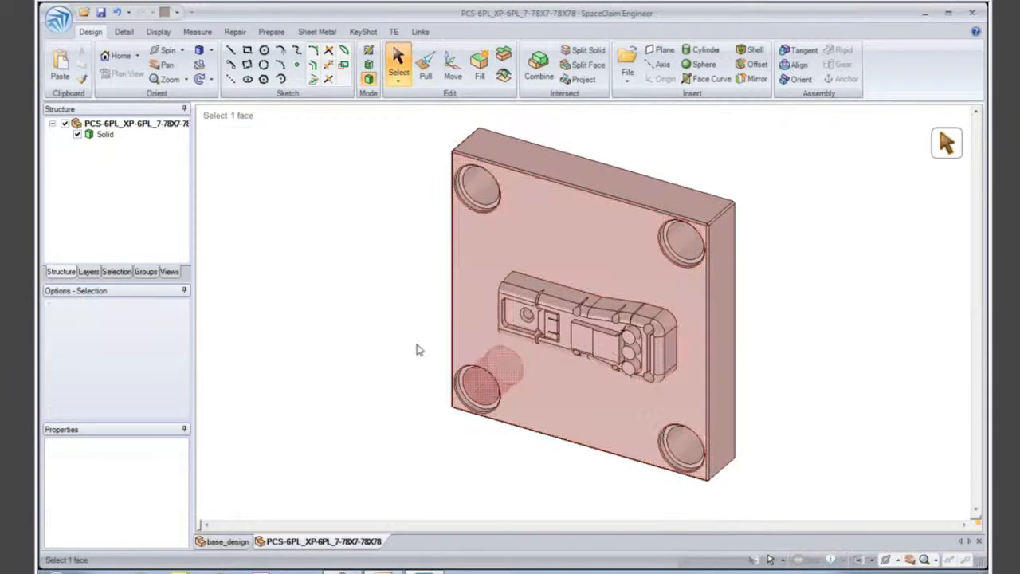
- Create a new drawing sheet for the core plate
{"action": "left_click", "coordinate": [57, 20]}
{"action": "mouse_move", "coordinate": [80, 47]}
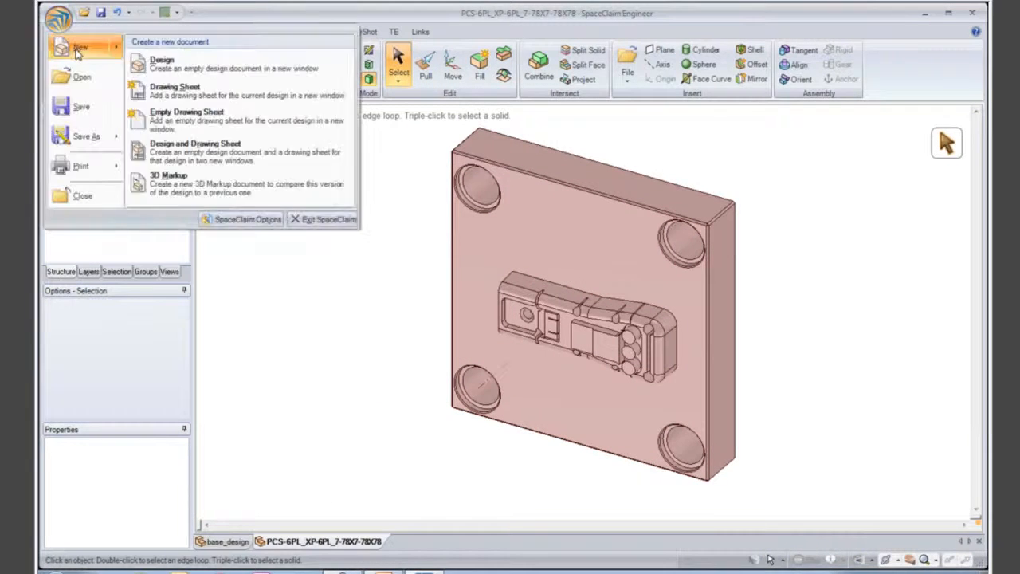
{"action": "left_click", "coordinate": [182, 95]}
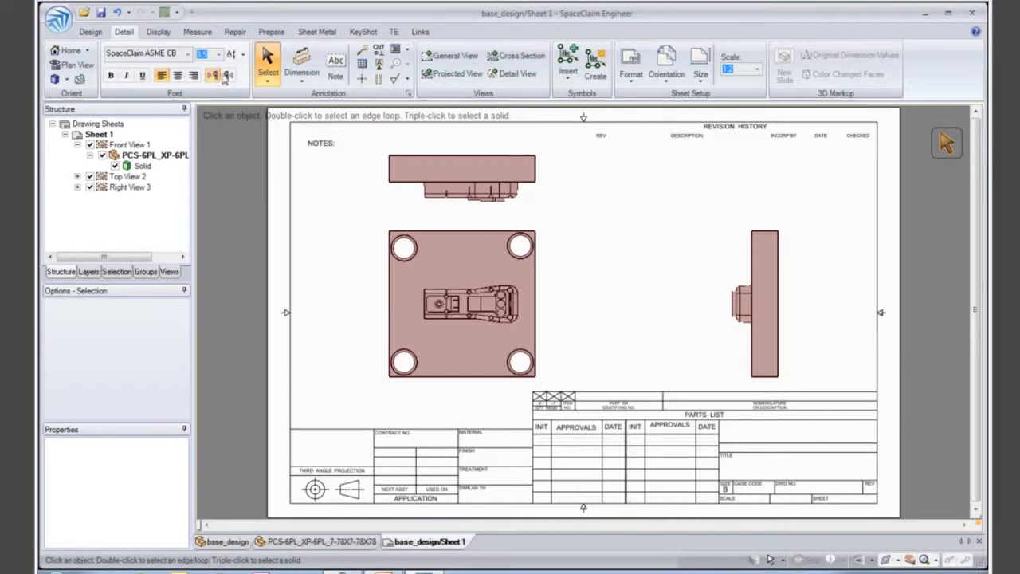
- Dimension the plate's overall height and the diameter of its lower-left corner hole in the front view
{"action": "left_click", "coordinate": [302, 64]}
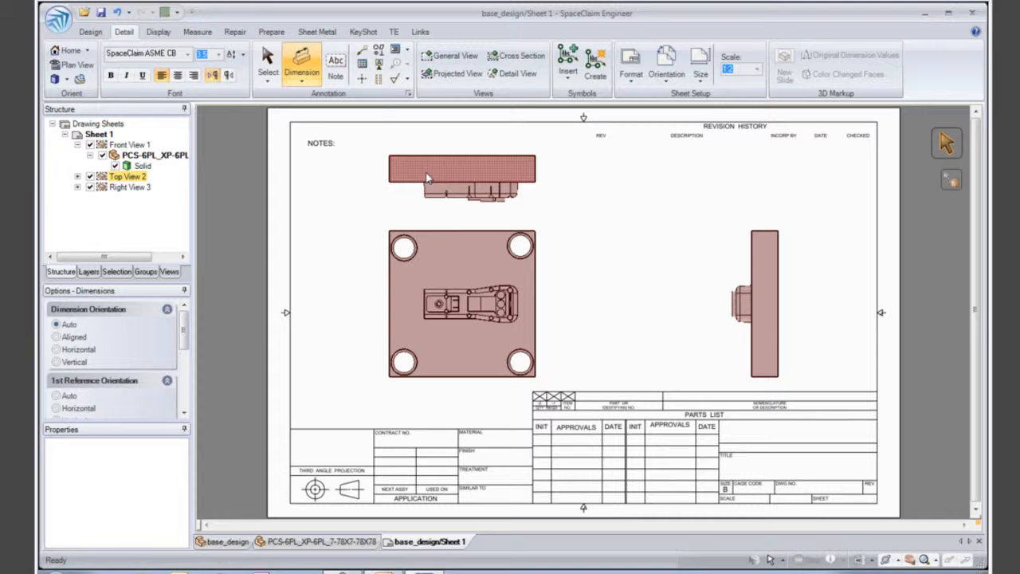
{"action": "left_click", "coordinate": [457, 231]}
{"action": "left_click", "coordinate": [458, 377]}
{"action": "left_click", "coordinate": [349, 303]}
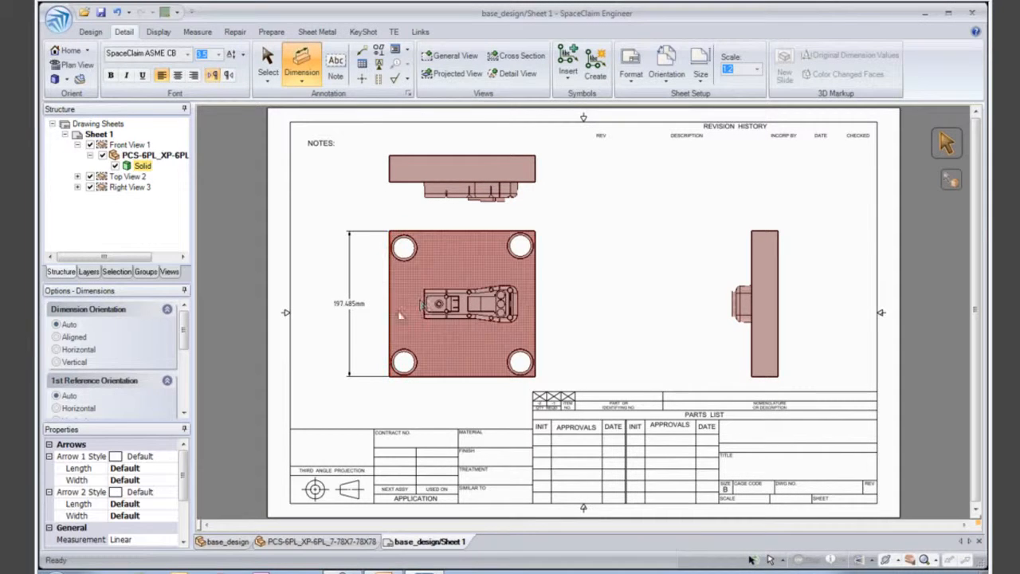
{"action": "left_click", "coordinate": [403, 362]}
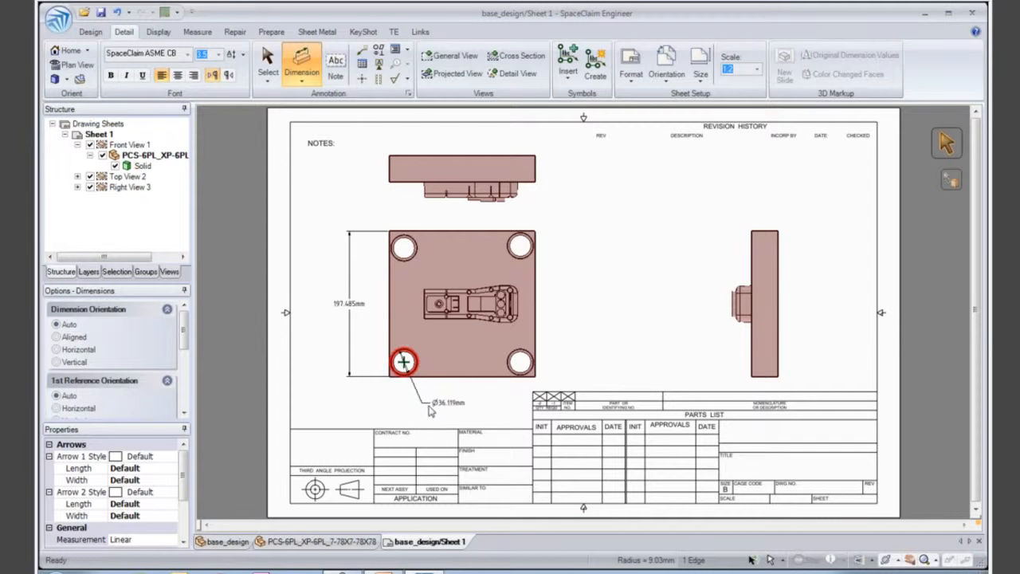
{"action": "left_click", "coordinate": [436, 407]}
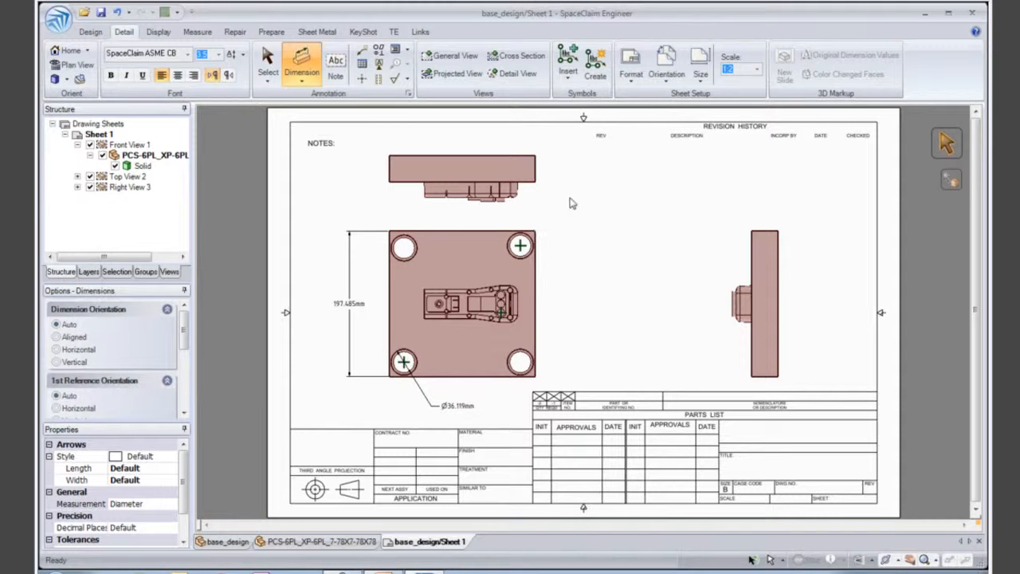
{"action": "mouse_move", "coordinate": [627, 187]}
{"action": "middle_mouse_down"}
{"action": "mouse_move", "coordinate": [531, 212]}
{"action": "mouse_move", "coordinate": [474, 206]}
{"action": "mouse_move", "coordinate": [644, 159]}
{"action": "middle_mouse_up"}
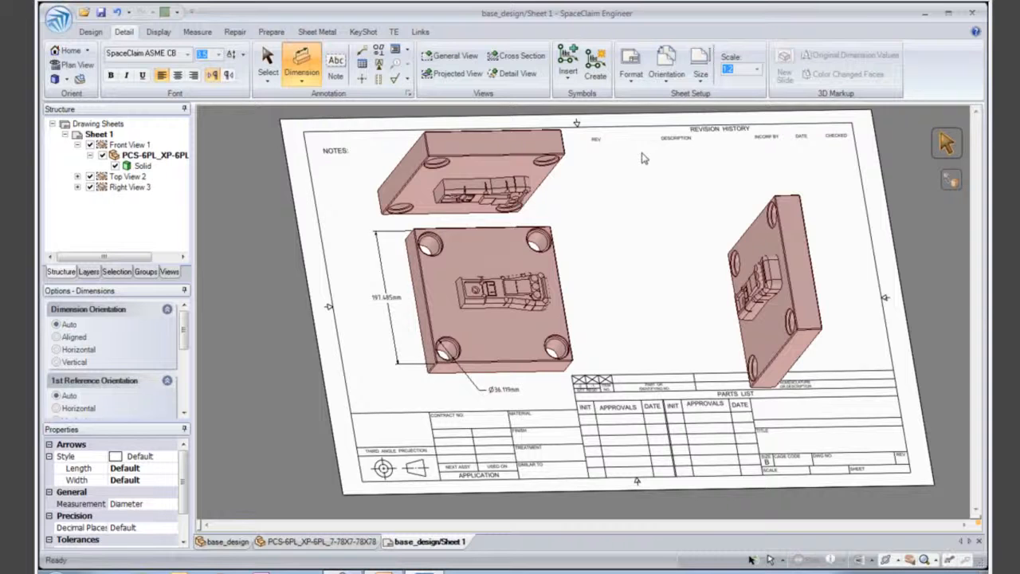
{"action": "key", "text": "v"}
{"action": "key", "text": "Escape"}
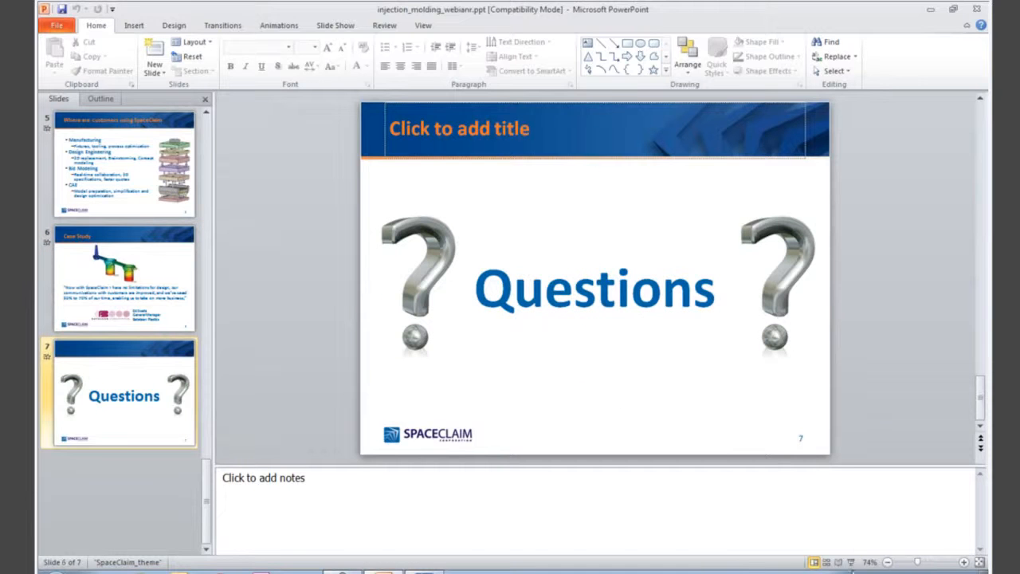
- Run the PowerPoint slide show on the Questions slide and switch back to SpaceClaim
{"action": "left_click", "coordinate": [852, 562]}
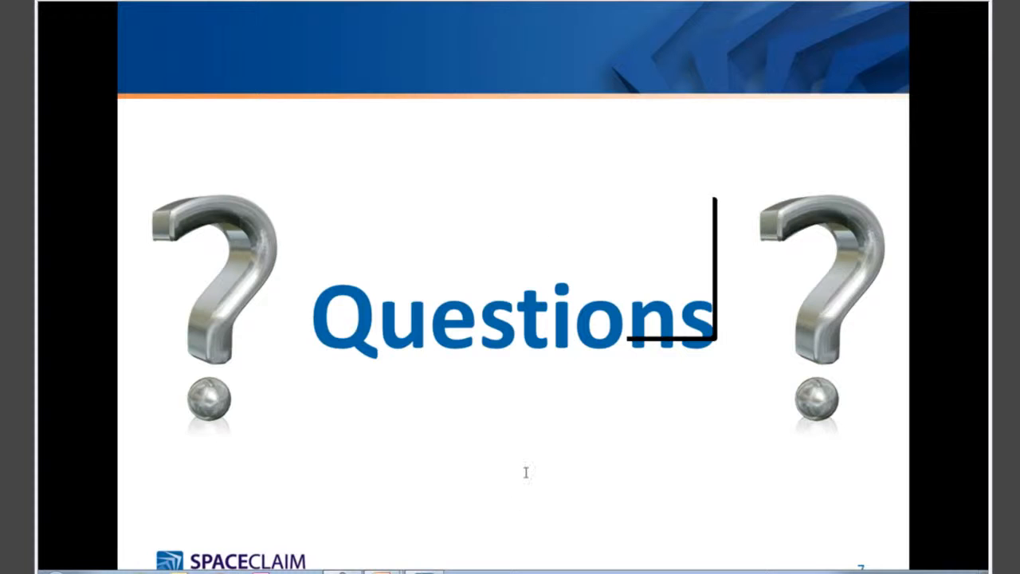
{"action": "mouse_move", "coordinate": [343, 571]}
{"action": "left_click", "coordinate": [383, 552]}
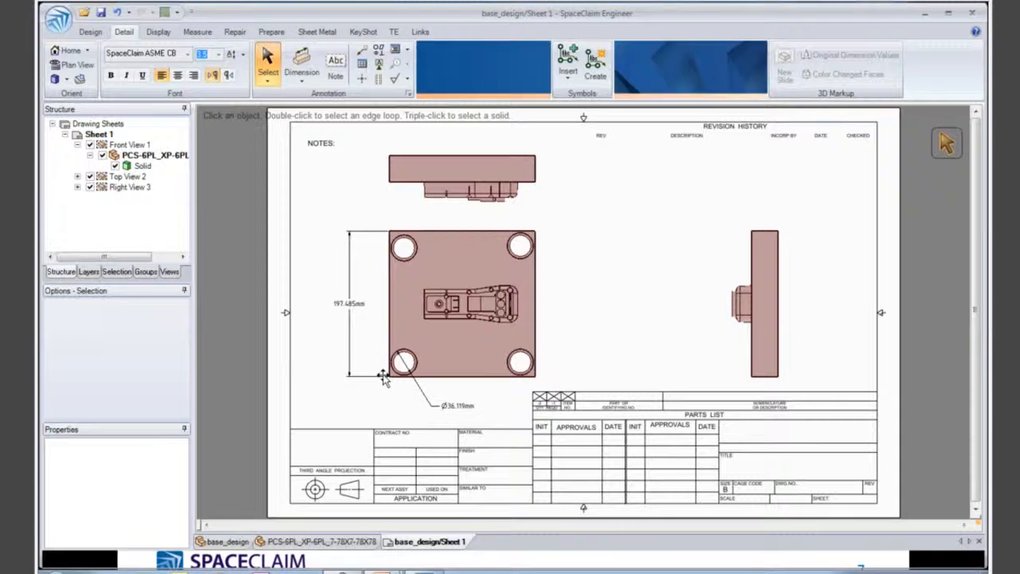
- Review the file formats offered for opening documents and close the Open dialog without opening a file
{"action": "left_click", "coordinate": [84, 13]}
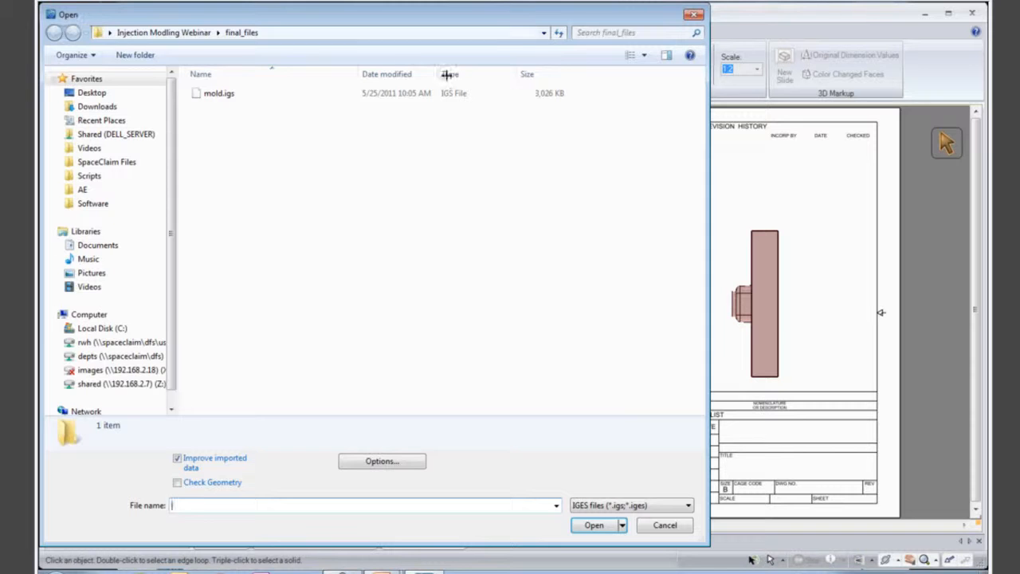
{"action": "left_click", "coordinate": [643, 507]}
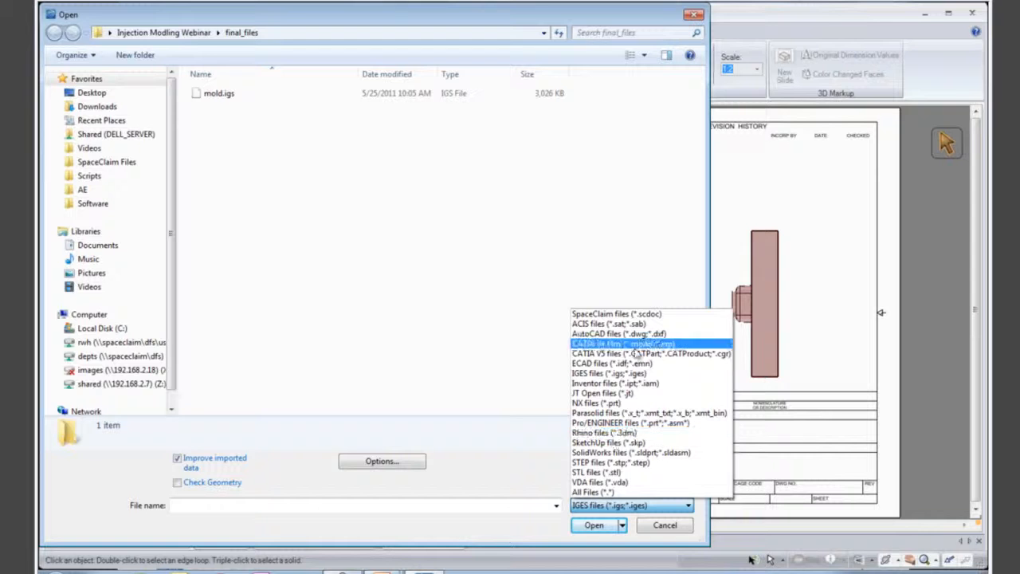
{"action": "left_click", "coordinate": [611, 253]}
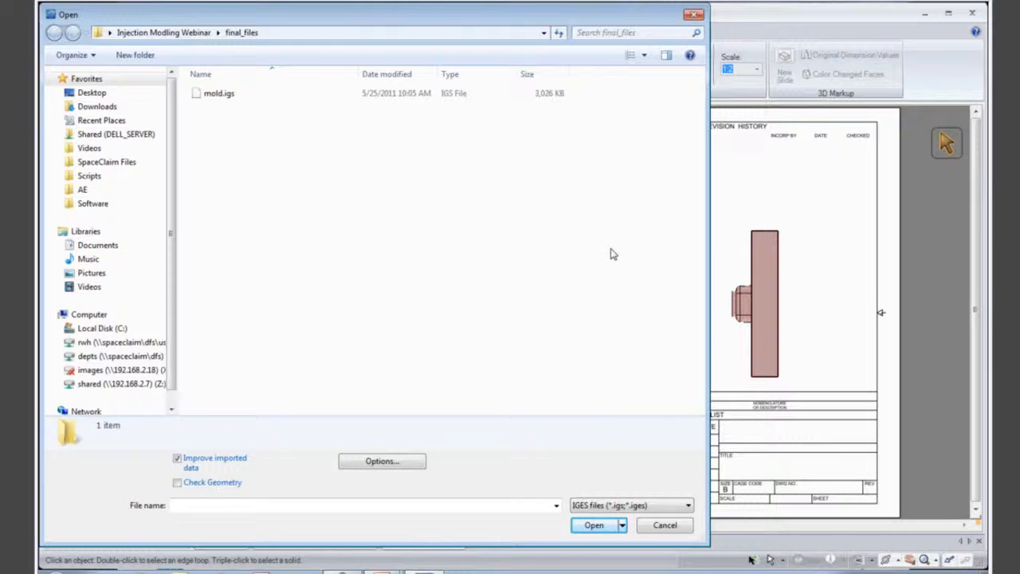
{"action": "left_click", "coordinate": [695, 15]}
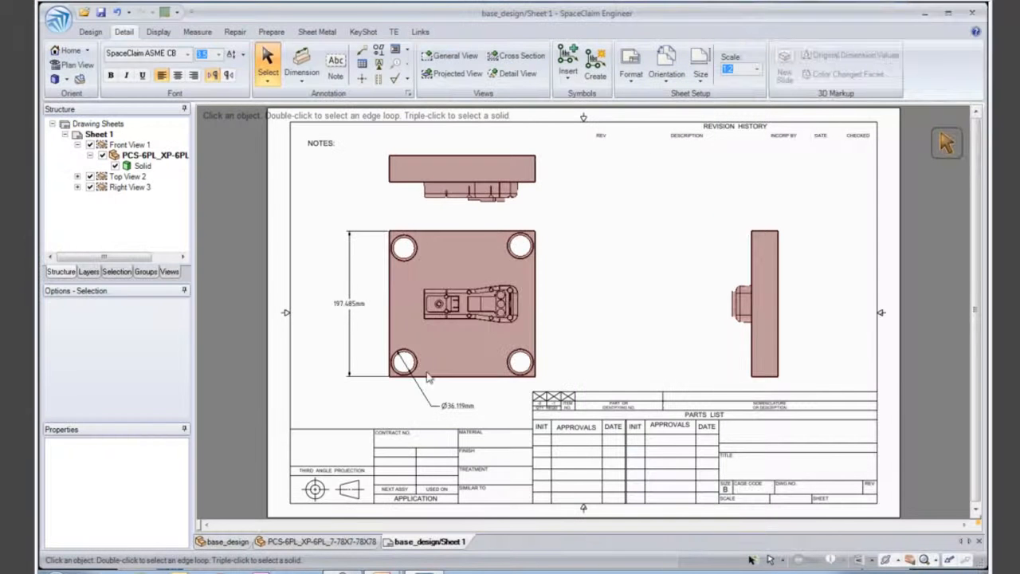
- Return to the base_design assembly and open the TraceParts Web catalogue for inserting a standard part
{"action": "left_click", "coordinate": [312, 542]}
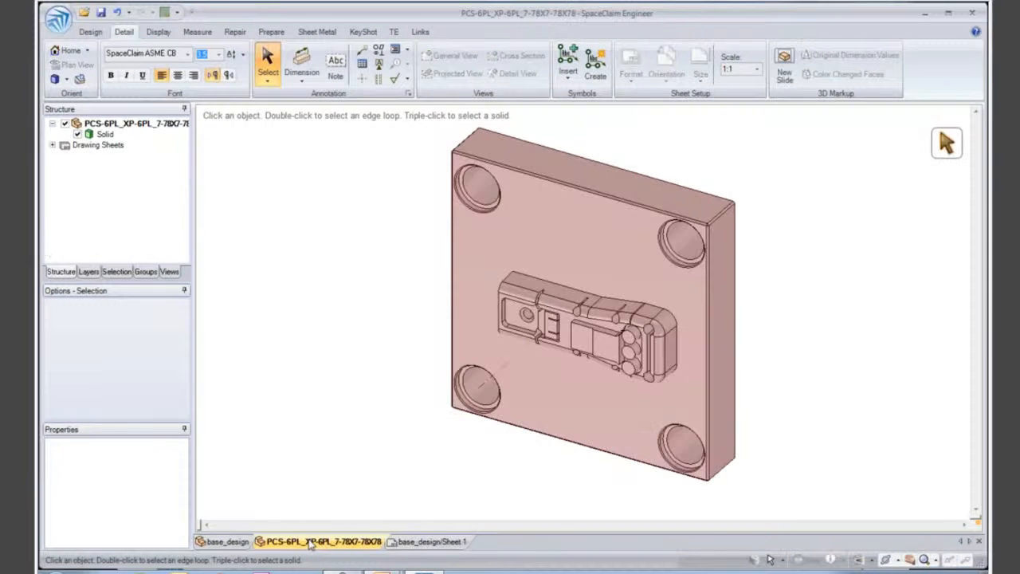
{"action": "left_click", "coordinate": [230, 542]}
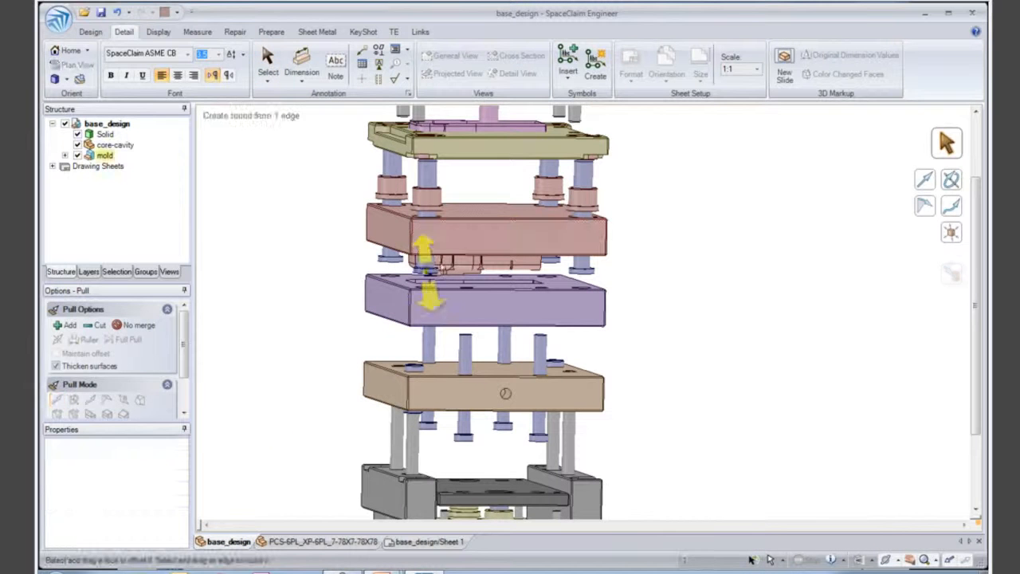
{"action": "left_click", "coordinate": [90, 32]}
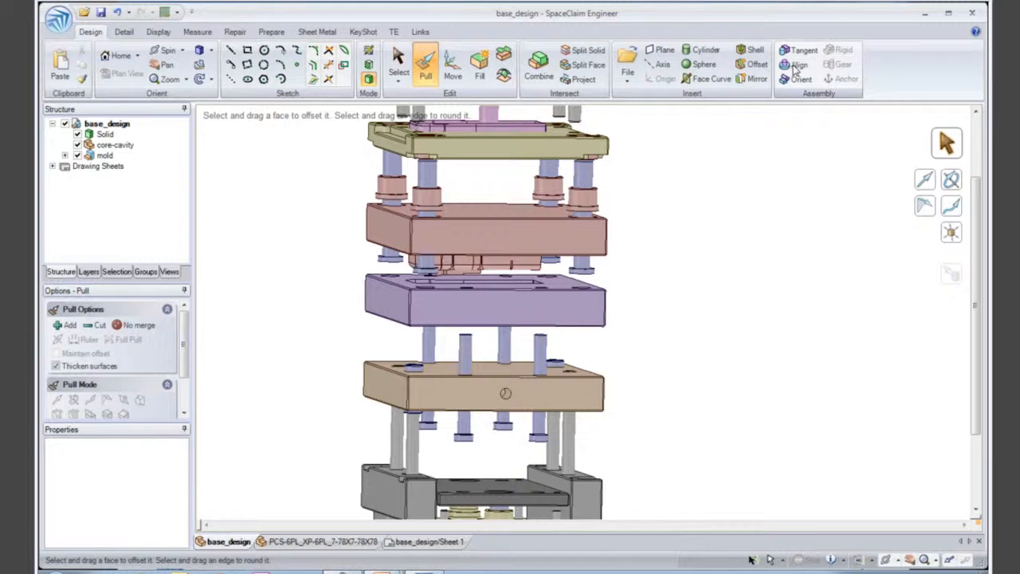
{"action": "left_click", "coordinate": [628, 83]}
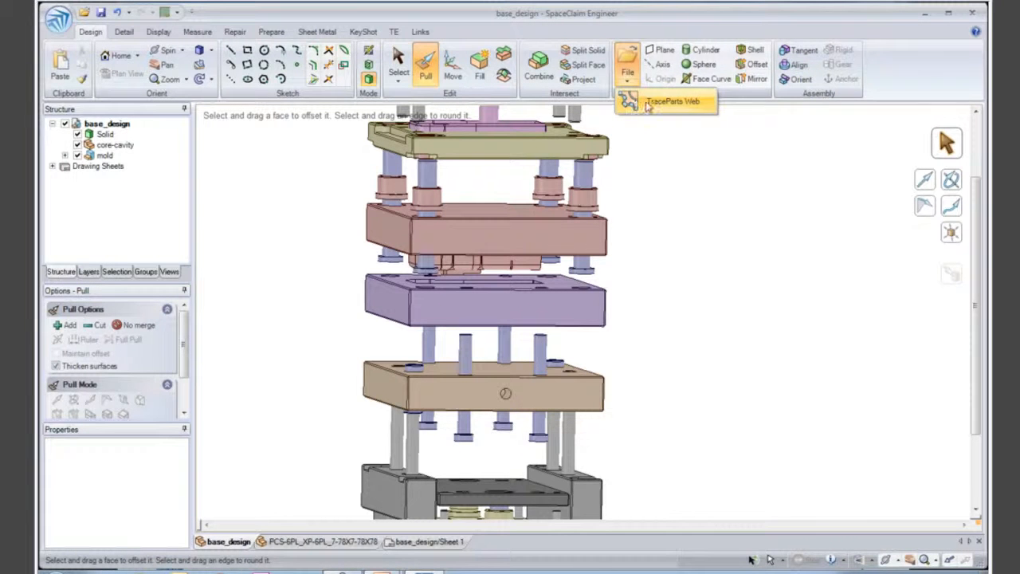
{"action": "left_click", "coordinate": [649, 104]}
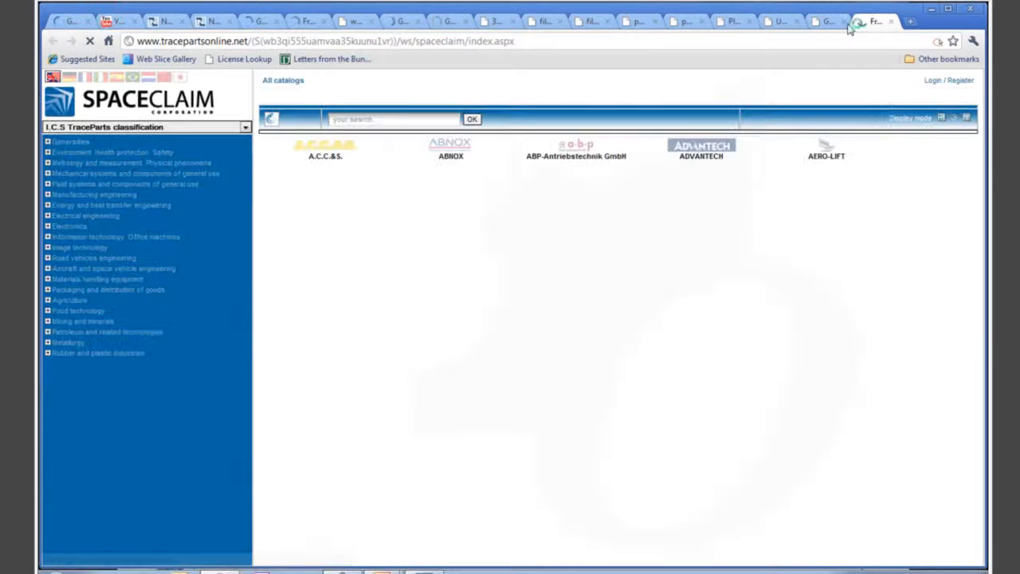
- Detach the TraceParts catalogue into its own browser window, close the other browser window and reposition the catalogue
{"action": "left_click_drag", "start_coordinate": [871, 21], "coordinate": [462, 70]}
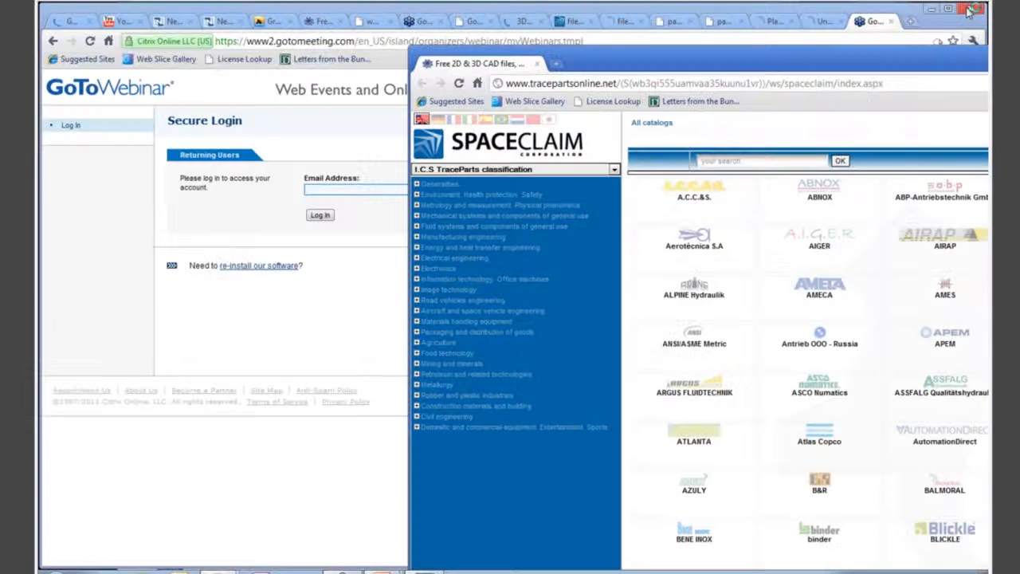
{"action": "left_click", "coordinate": [968, 10]}
{"action": "left_click_drag", "start_coordinate": [909, 62], "coordinate": [575, 44]}
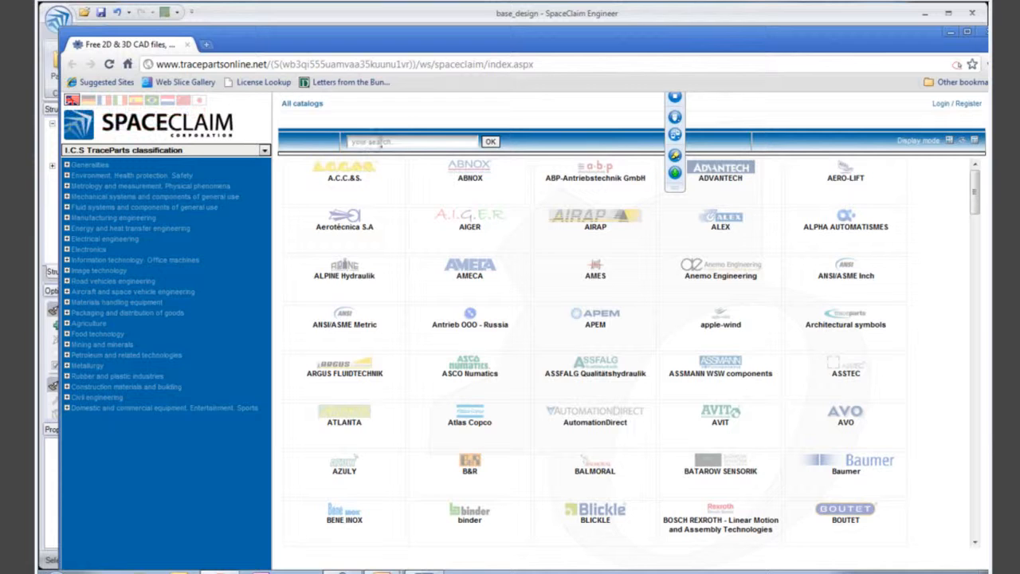
- Search the TraceParts catalogue for "ejector pin"
{"action": "left_click", "coordinate": [411, 141]}
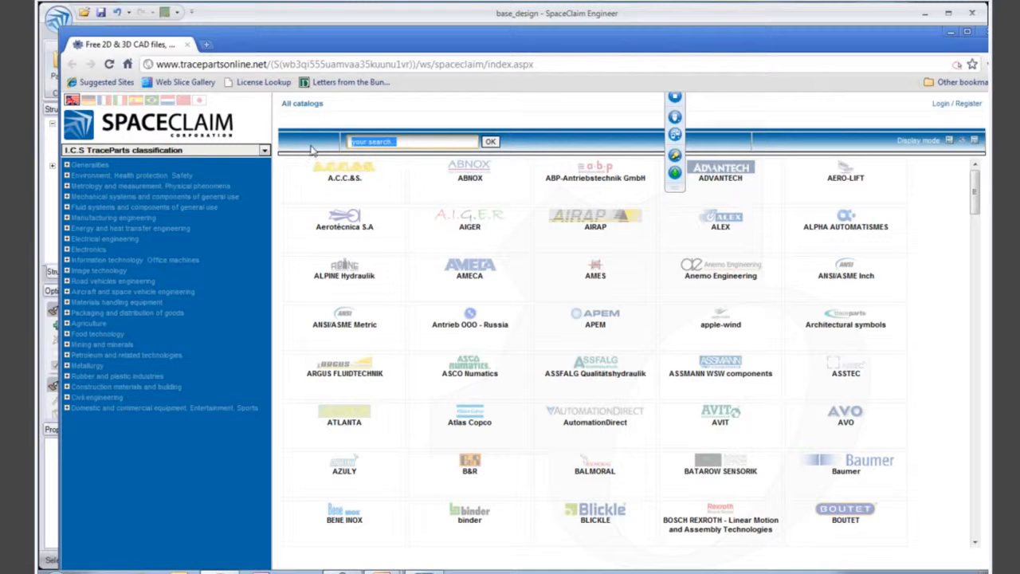
{"action": "type", "text": "ej"}
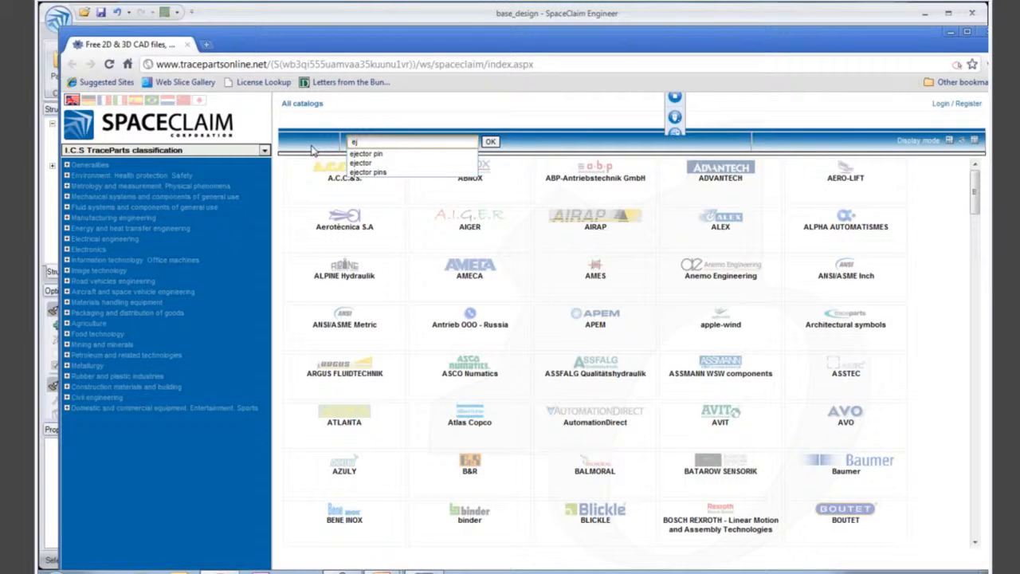
{"action": "type", "text": "o"}
{"action": "key", "text": "BackSpace"}
{"action": "left_click", "coordinate": [380, 156]}
{"action": "left_click", "coordinate": [491, 142]}
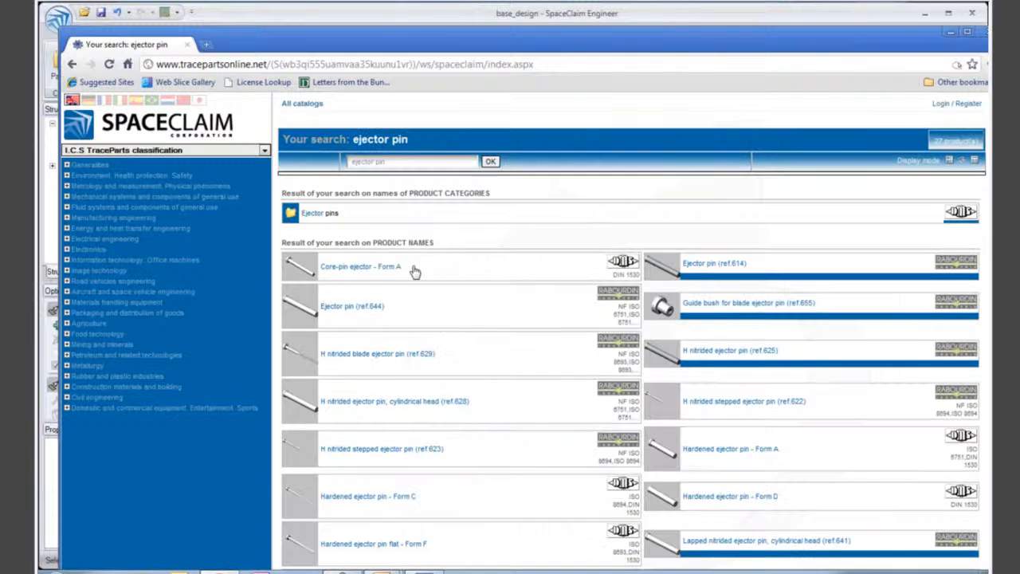
- Choose the H nitrided ejector pin, cylindrical head (ref.628) with D 2 mm and L 100 mm and add it to the caddy
{"action": "scroll", "coordinate": [412, 269], "scroll_direction": "down", "scroll_amount": 4}
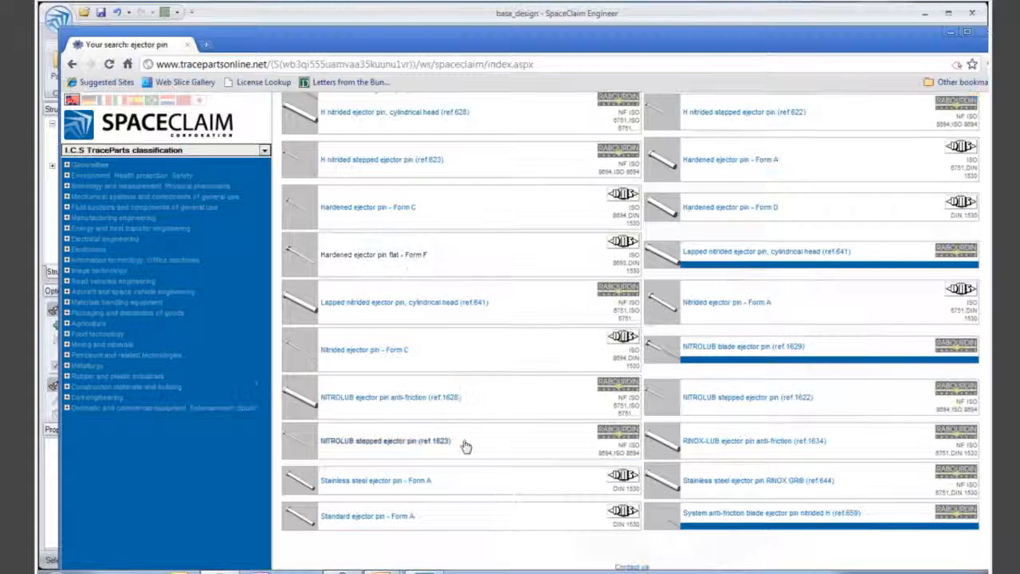
{"action": "scroll", "coordinate": [467, 444], "scroll_direction": "up", "scroll_amount": 4}
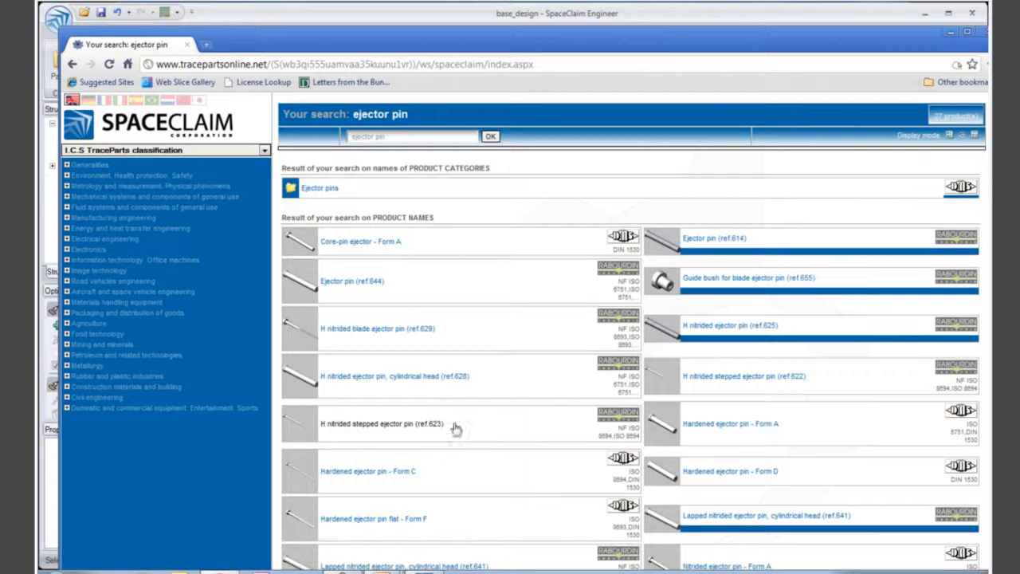
{"action": "left_click", "coordinate": [385, 380]}
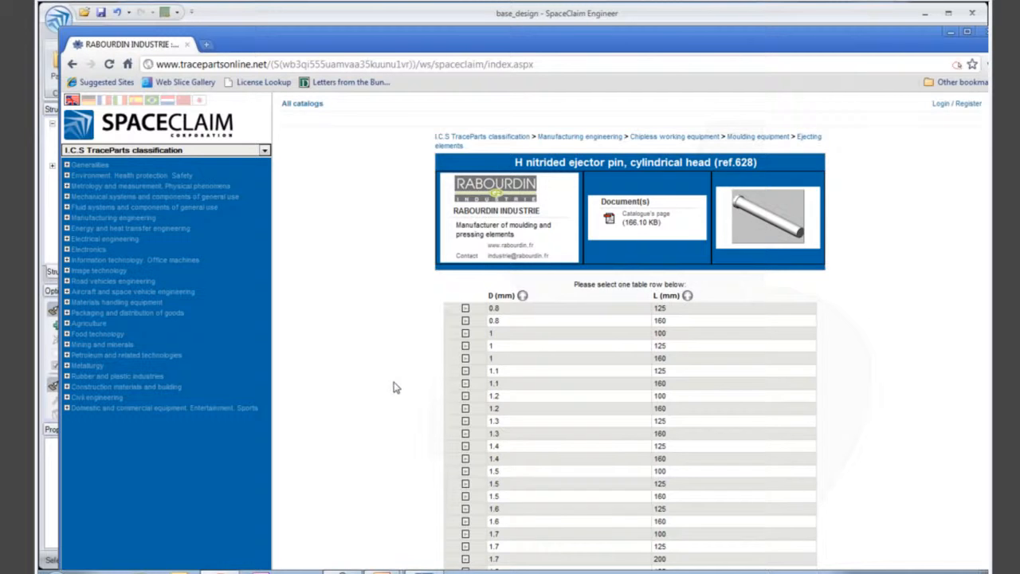
{"action": "scroll", "coordinate": [394, 388], "scroll_direction": "down", "scroll_amount": 5}
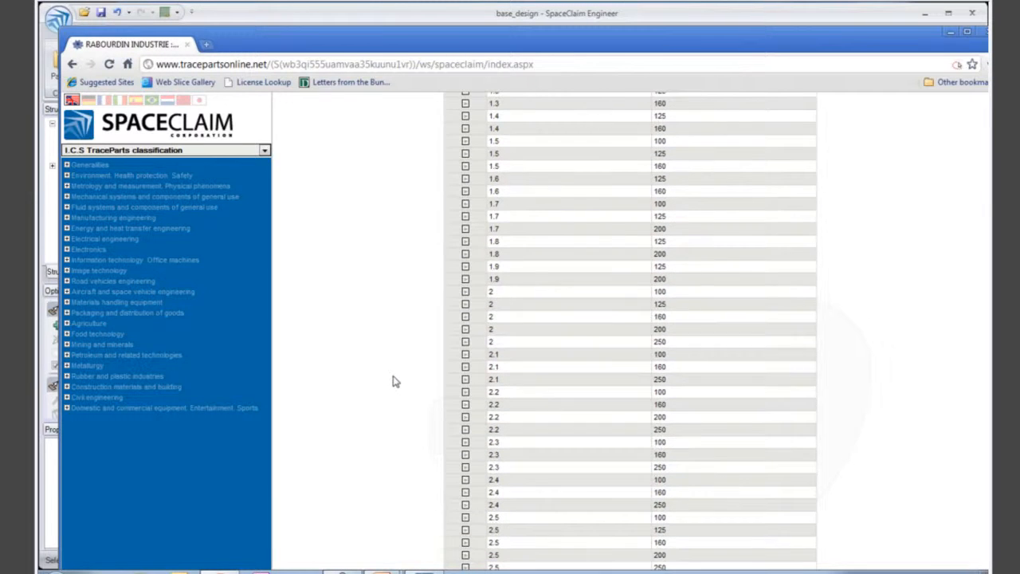
{"action": "left_click", "coordinate": [514, 291]}
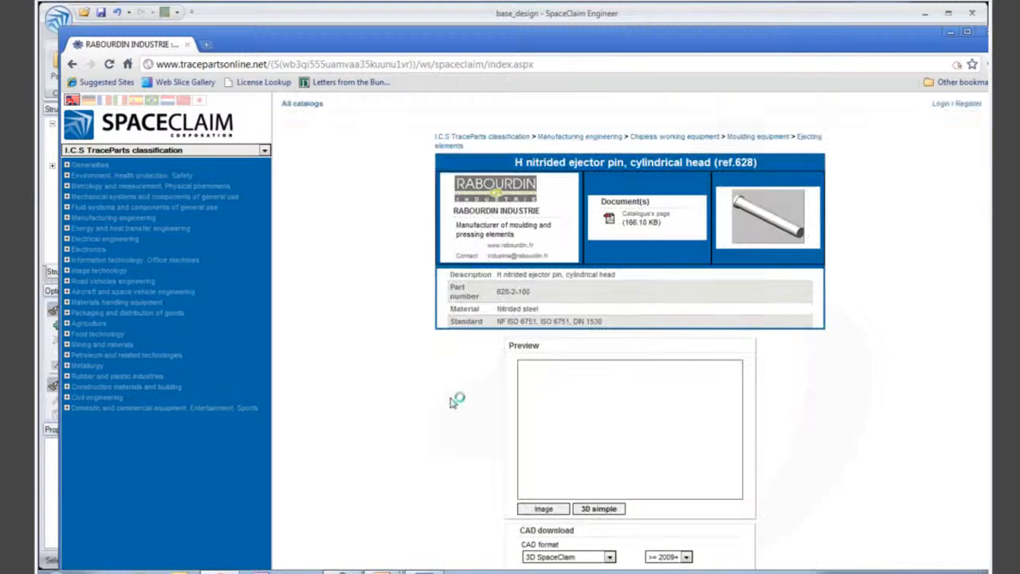
{"action": "scroll", "coordinate": [451, 401], "scroll_direction": "down", "scroll_amount": 1}
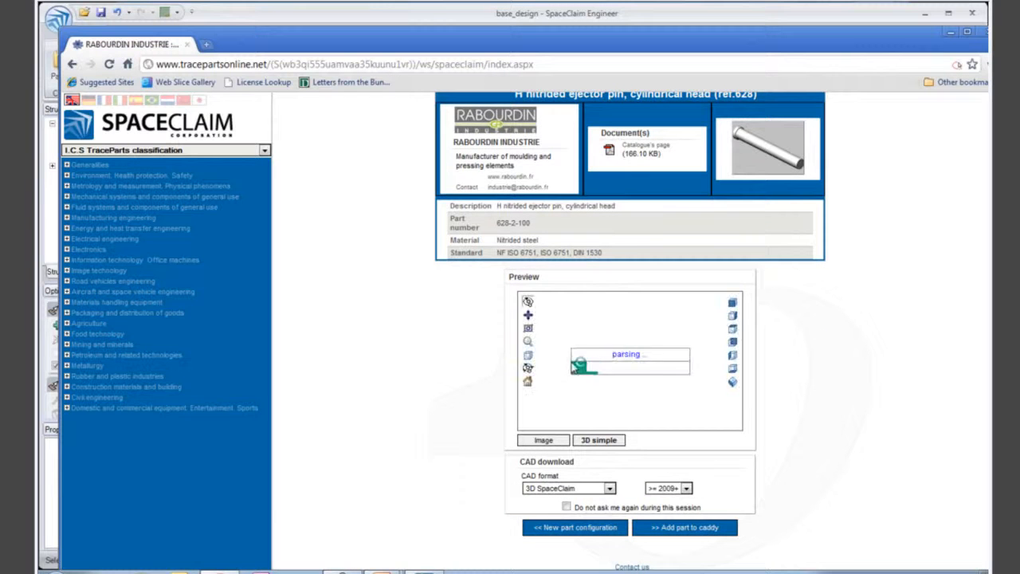
{"action": "left_click", "coordinate": [682, 529]}
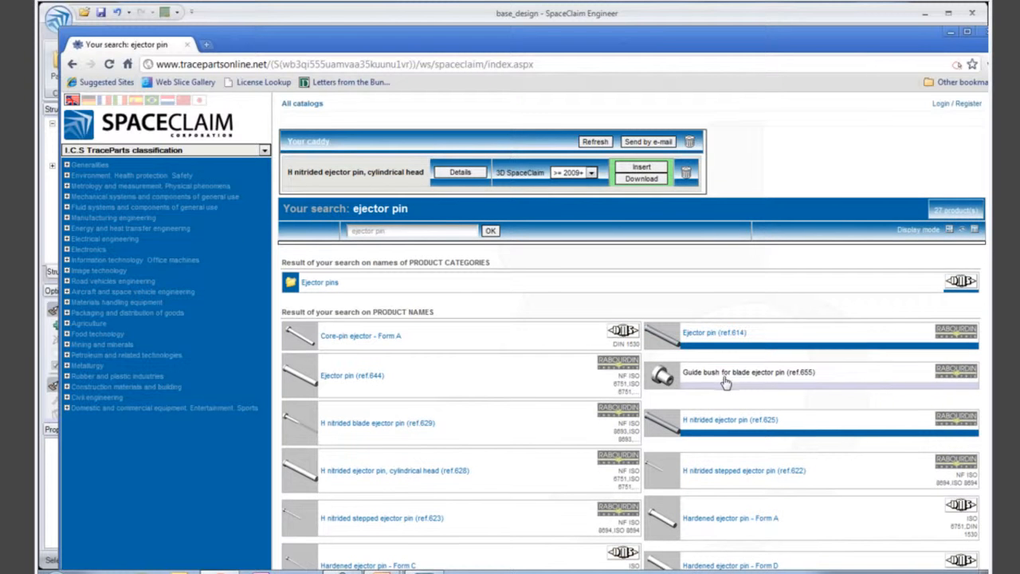
- Insert the caddy's ejector pin into the base_design assembly, saving it as 628-2-100.scdoc over the existing file
{"action": "left_click", "coordinate": [630, 169]}
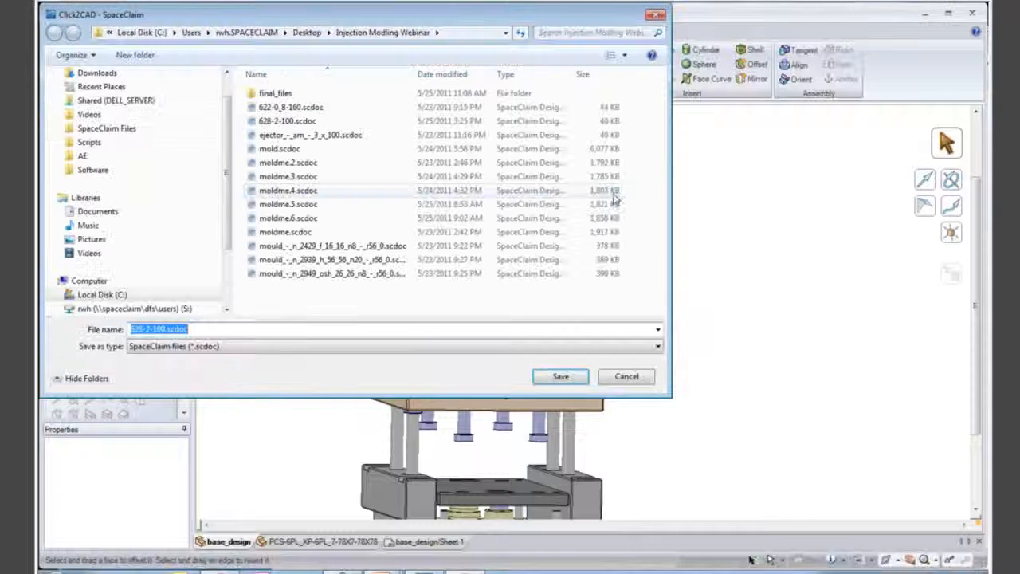
{"action": "left_click", "coordinate": [564, 380]}
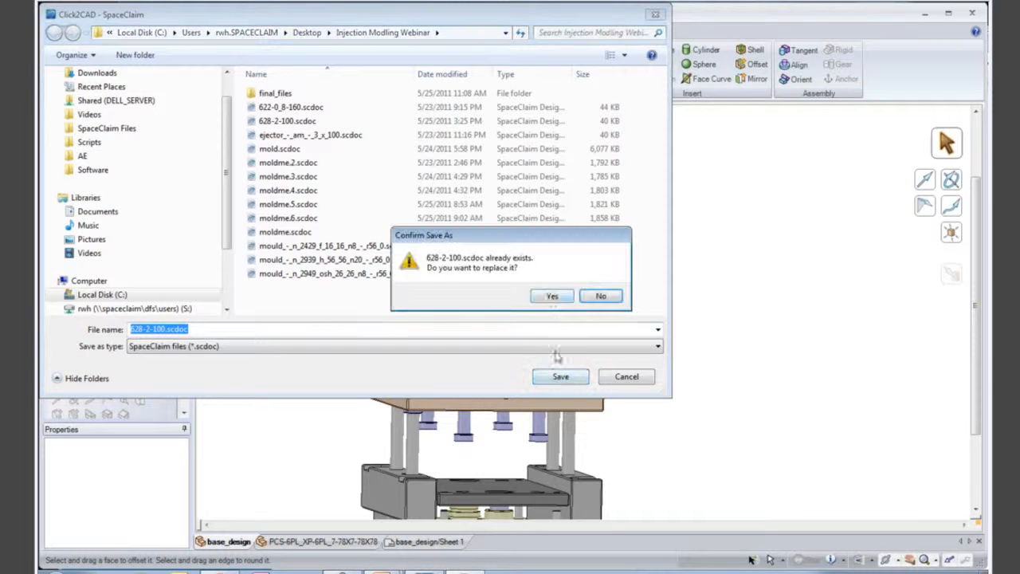
{"action": "left_click", "coordinate": [553, 300]}
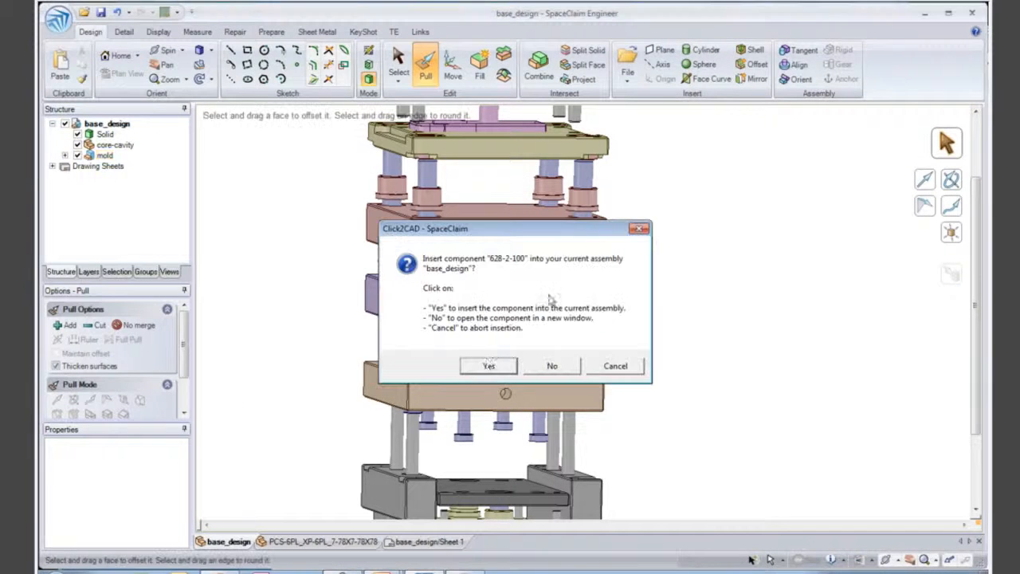
{"action": "left_click", "coordinate": [490, 366]}
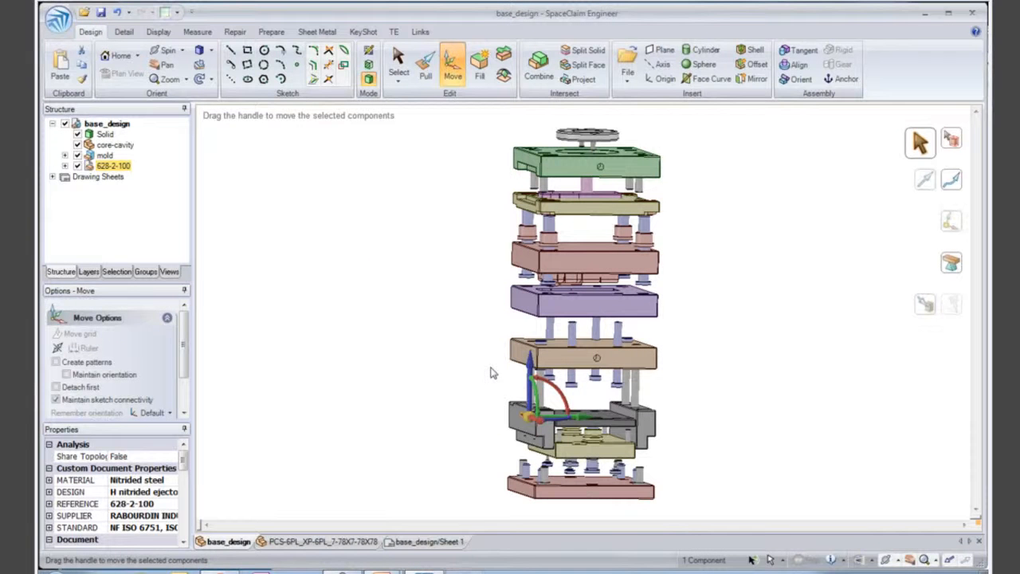
- Move the inserted ejector pin out of the exploded mould stack into the open space beside the plates
{"action": "left_click_drag", "start_coordinate": [534, 370], "coordinate": [533, 300]}
{"action": "left_click_drag", "start_coordinate": [581, 350], "coordinate": [462, 349]}
{"action": "left_click", "coordinate": [480, 387]}
{"action": "middle_click_drag", "start_coordinate": [447, 356], "coordinate": [447, 441]}
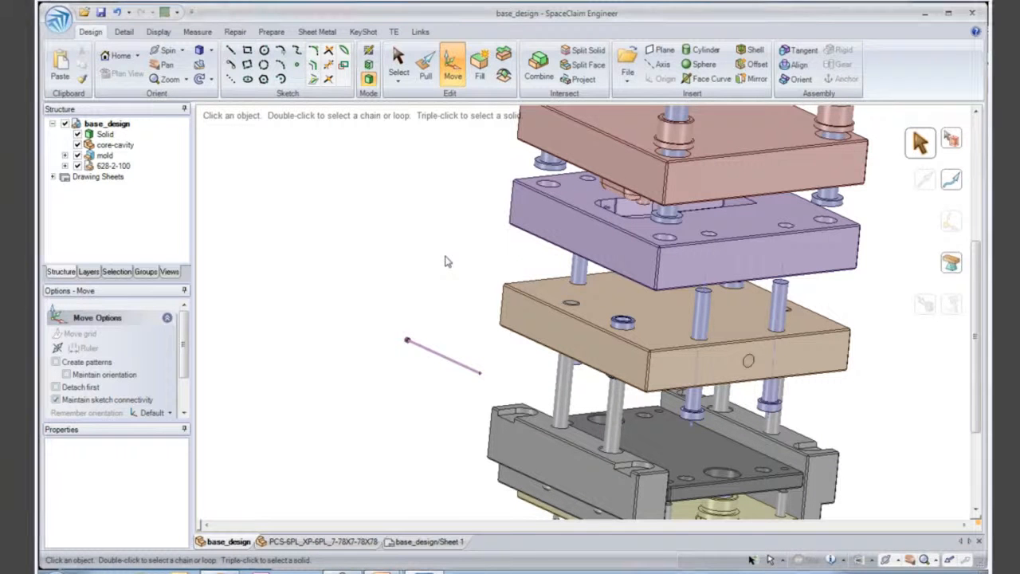
{"action": "middle_click_drag", "start_coordinate": [462, 365], "coordinate": [454, 355]}
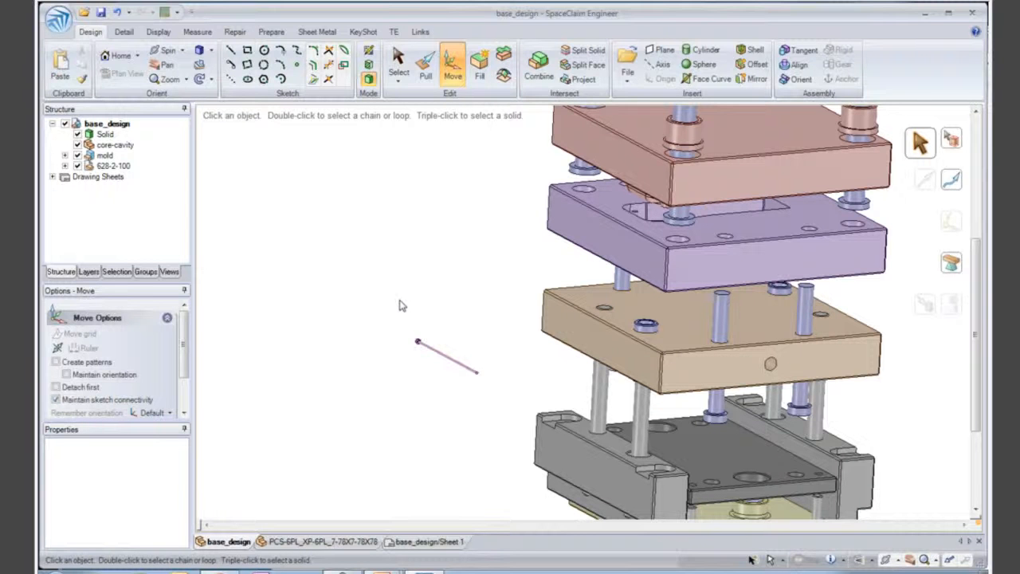
- Show the repair tools for fixing and adjusting geometry
{"action": "left_click", "coordinate": [236, 34]}
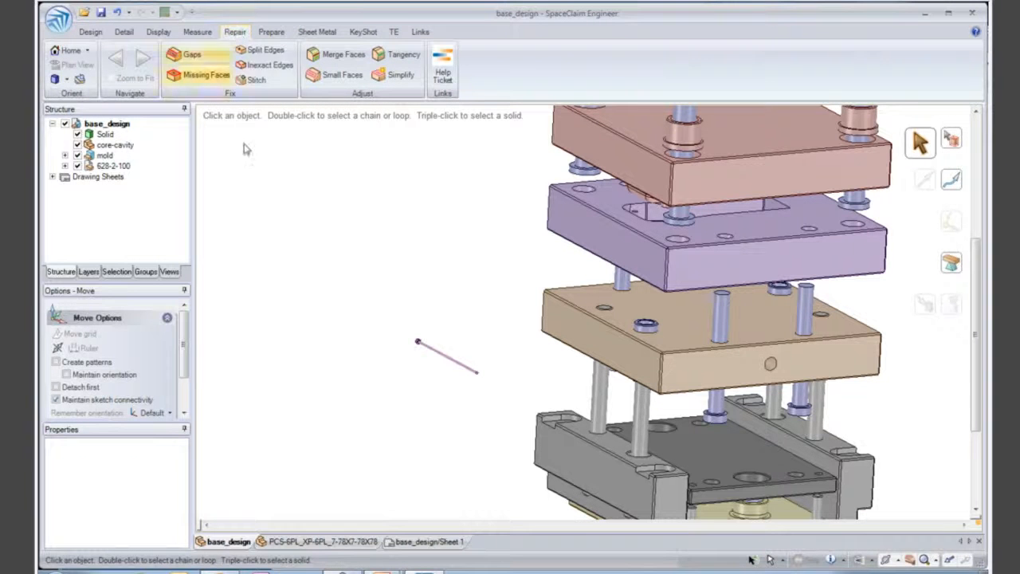